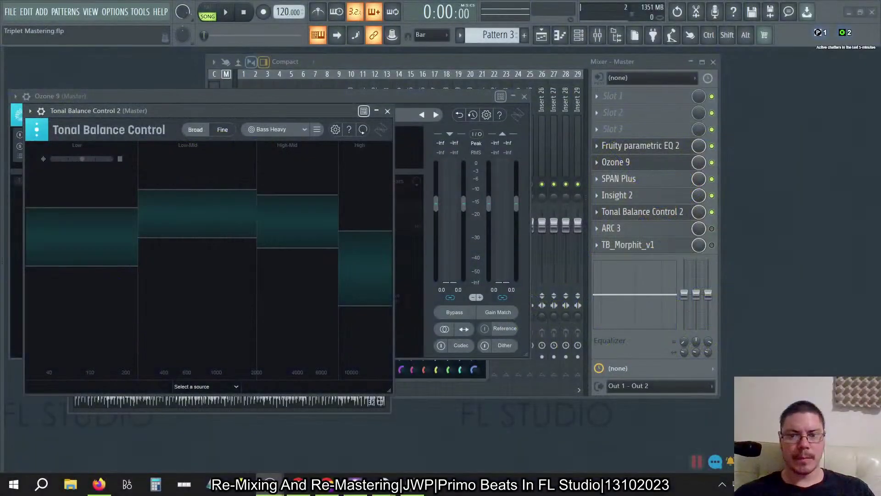
Return to the FL Studio project and load the PhaseOptimized WAV into the channel rack
key("alt+Tab")
key("alt+Tab")
key("alt+Tab")
key("alt+Tab")
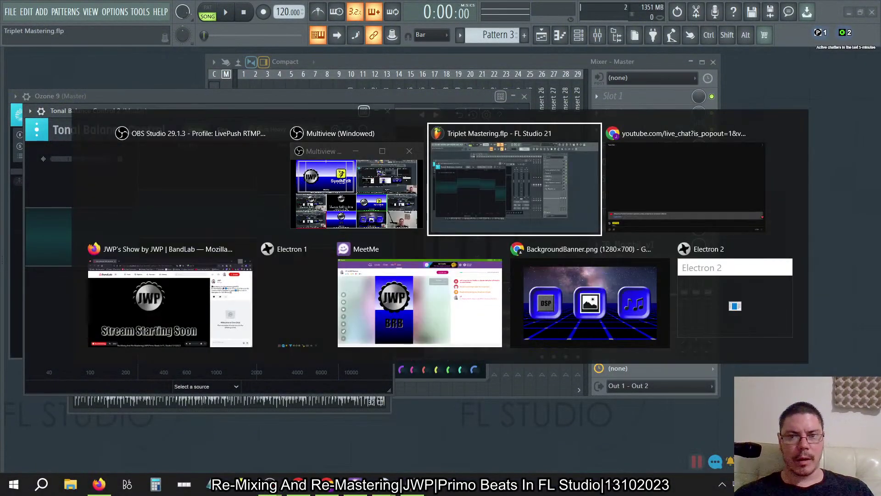
key("alt+Tab")
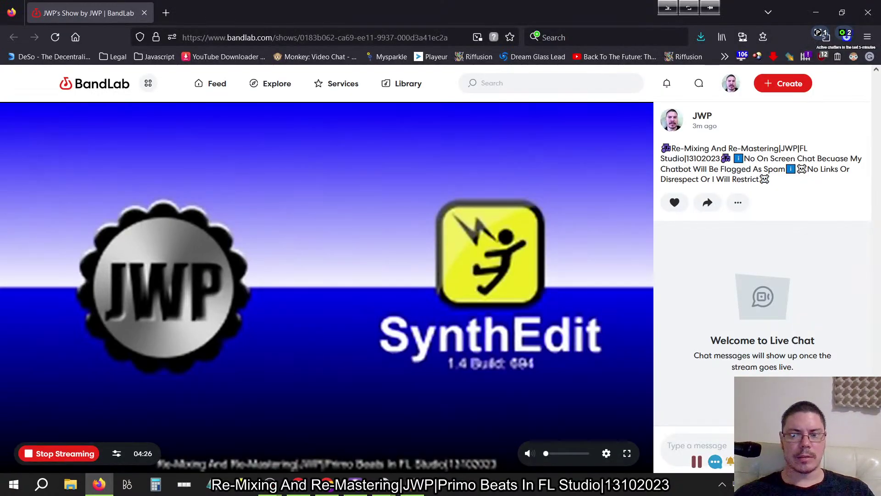
key("alt+Tab")
key("alt+Tab")
key("alt+Tab")
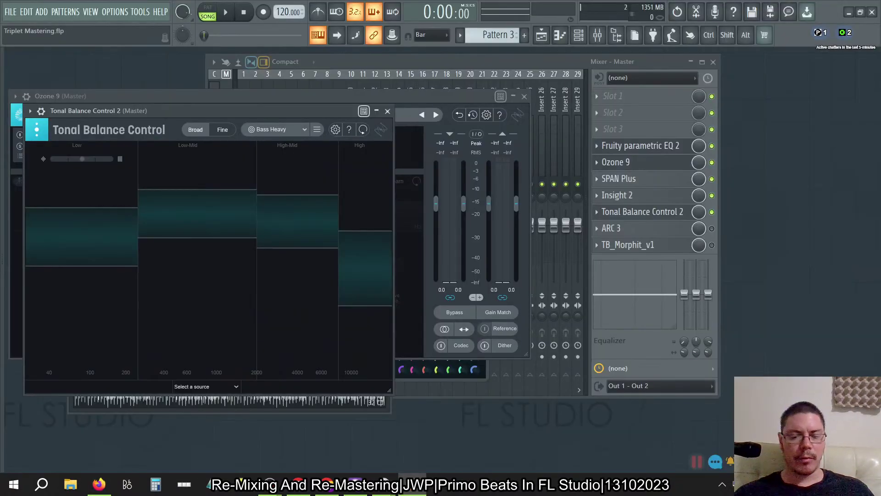
key("alt+Tab")
key("alt+Tab")
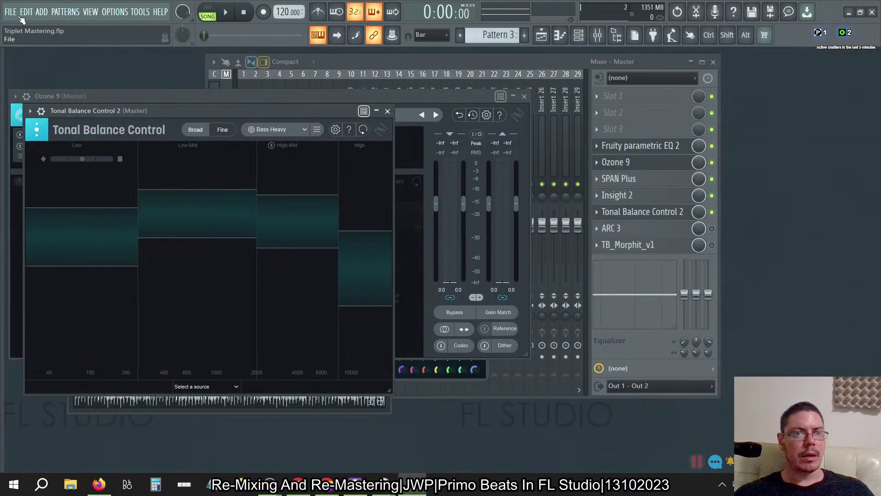
left_click(579, 36)
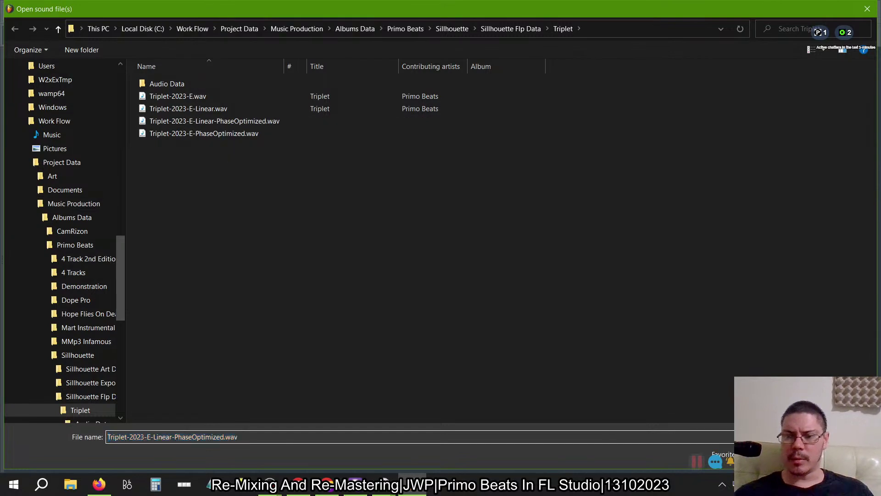
key("Return")
Launch iZotope RX 9 Audio Editor by searching Windows for 'rx'
left_click(13, 485)
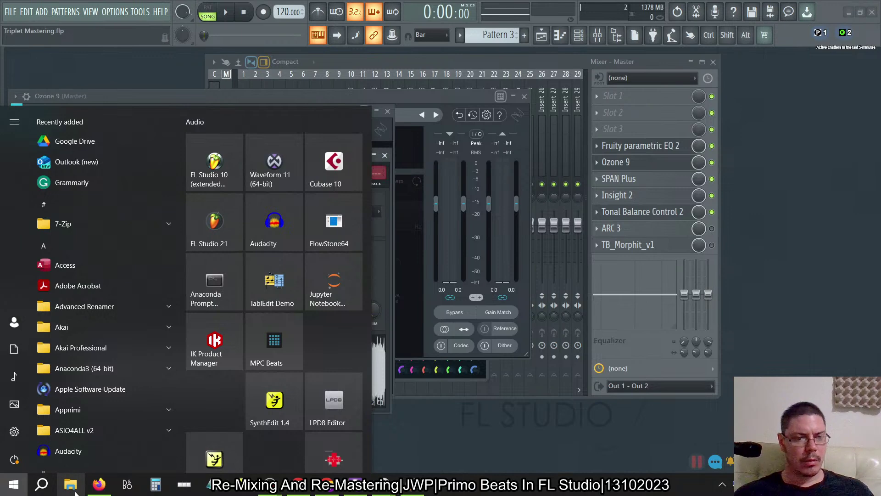
left_click(49, 491)
type("rx")
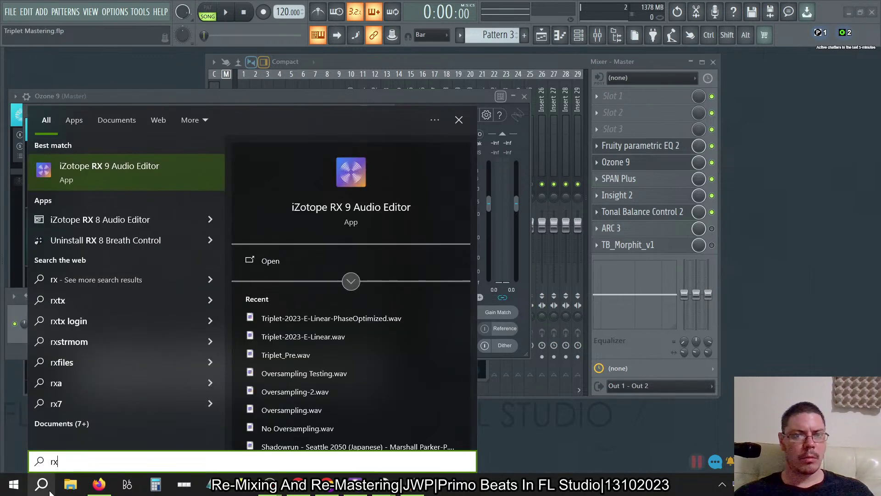
left_click(291, 261)
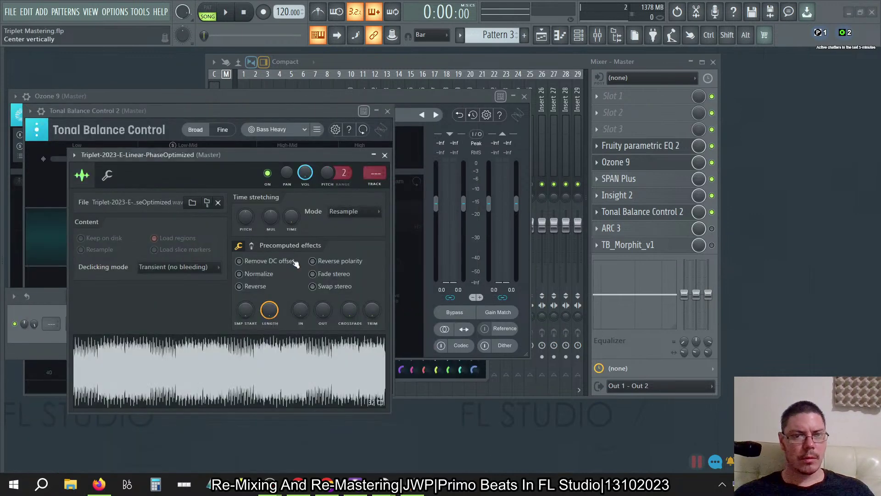
key("alt+Tab")
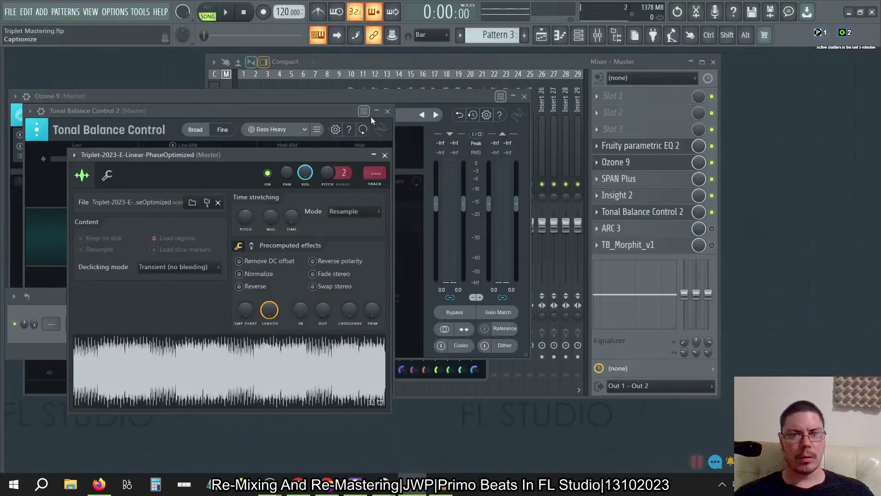
Delete the Triplet sample channel from the FL Studio channel rack
left_click(581, 35)
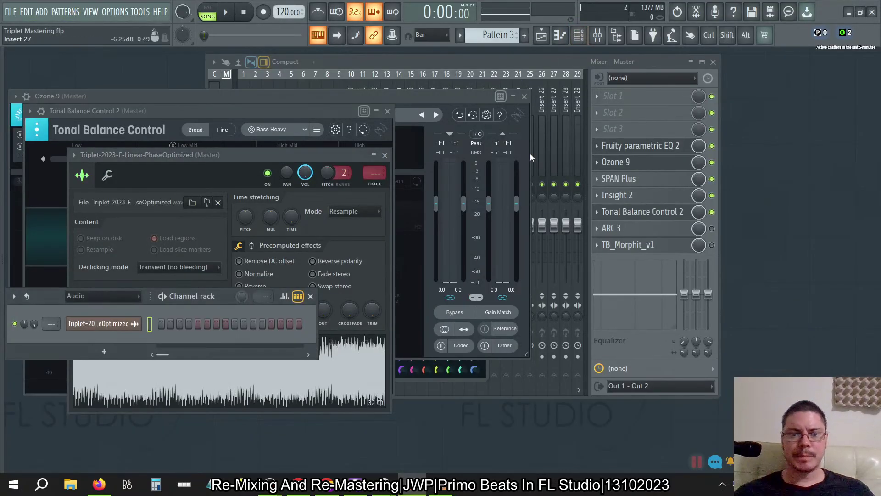
right_click(102, 324)
left_click(161, 445)
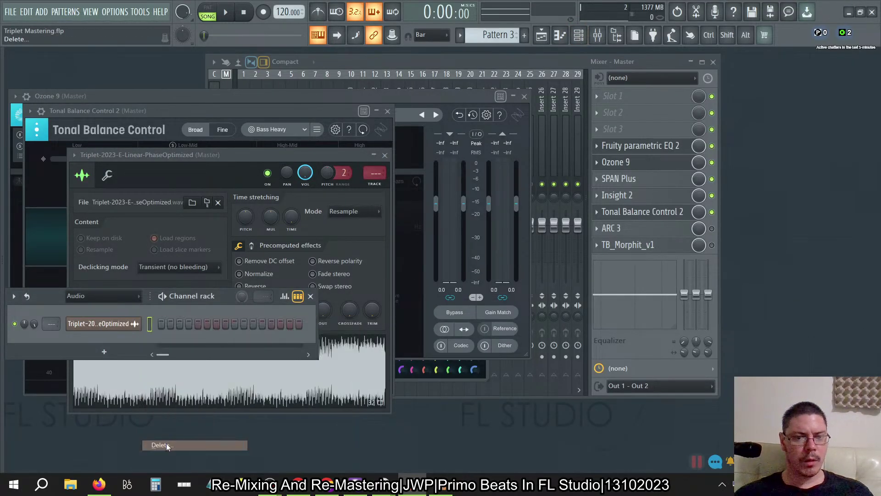
left_click(480, 281)
In RX 9, close the PhaseOptimized file and open Triplet-2023-E-Linear.wav
key("alt+Tab")
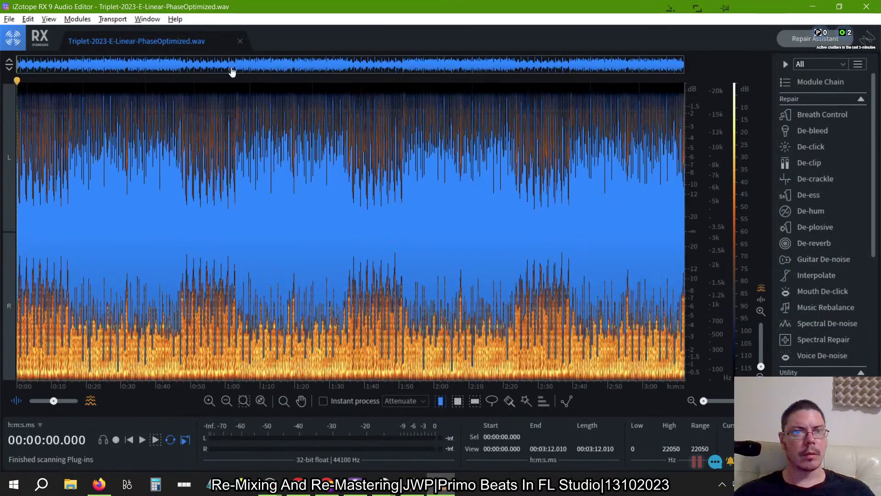
left_click(241, 40)
left_click(9, 19)
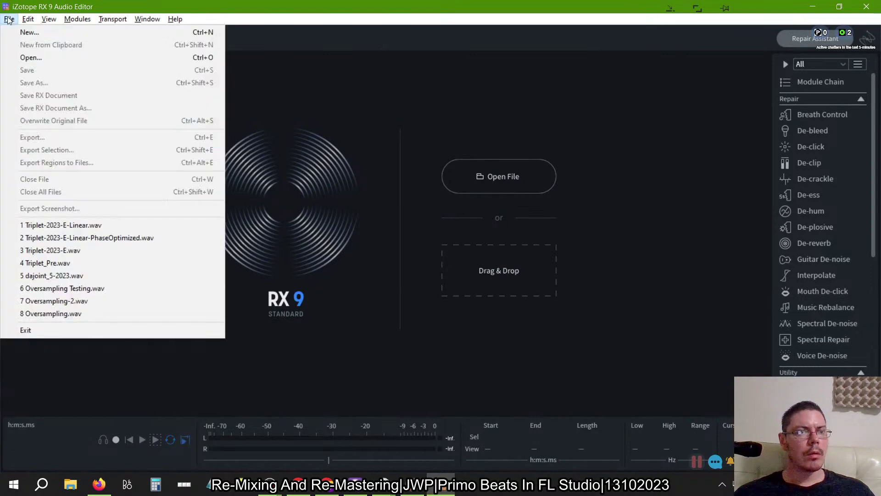
left_click(27, 58)
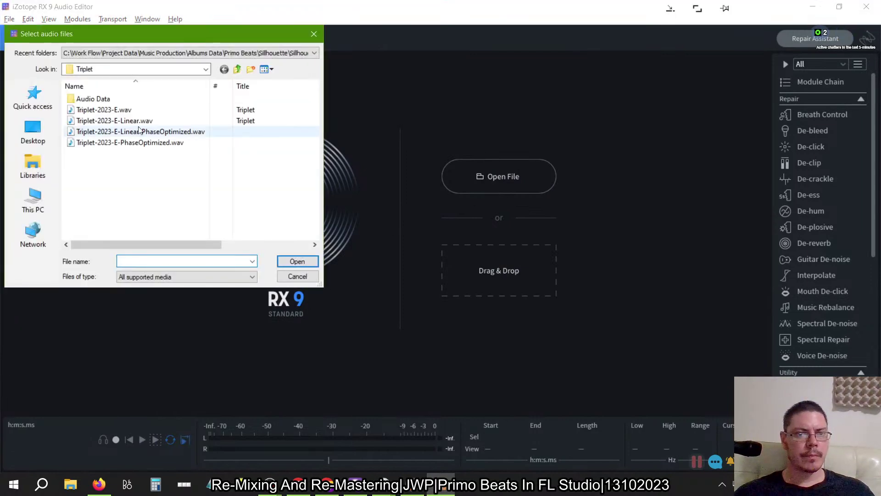
left_click(114, 120)
double_click(114, 119)
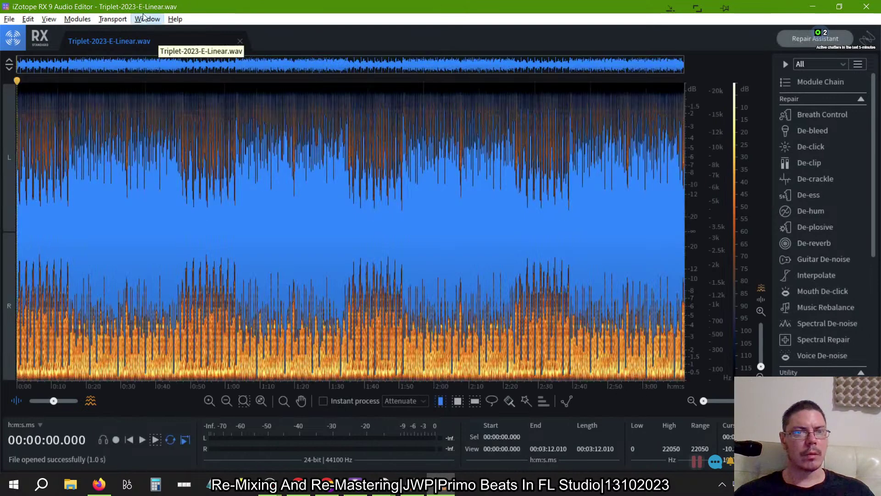
Render the Phase module's adaptive phase rotation across the whole file
left_click(117, 19)
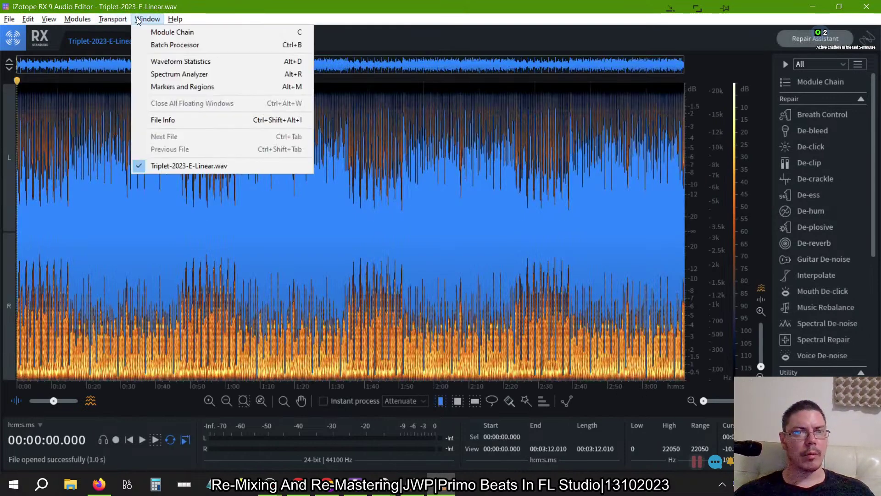
left_click(137, 17)
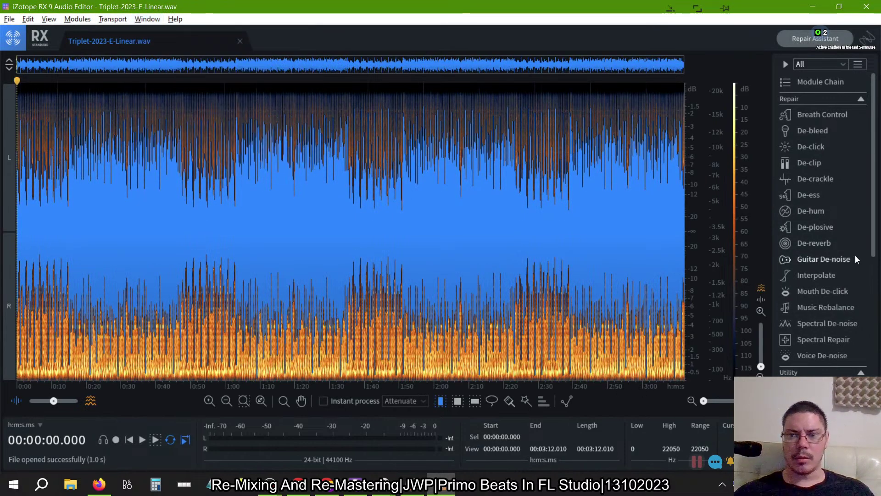
scroll(835, 223, "down", 5)
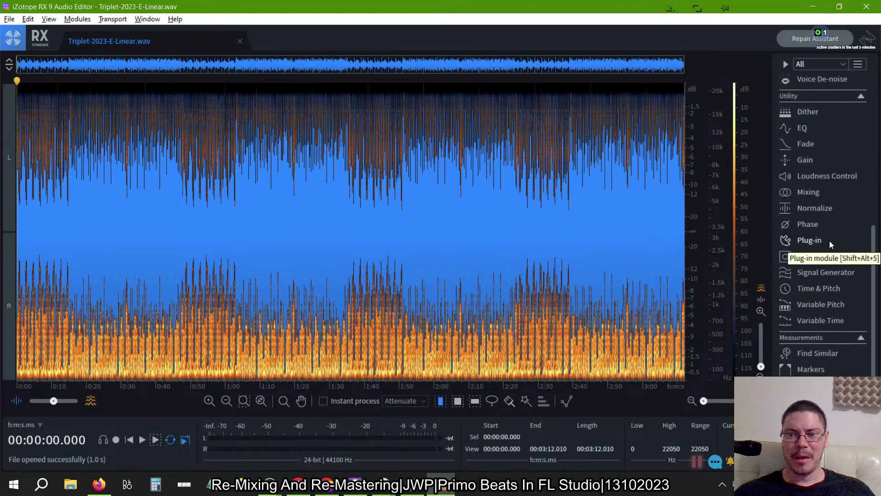
scroll(822, 188, "up", 5)
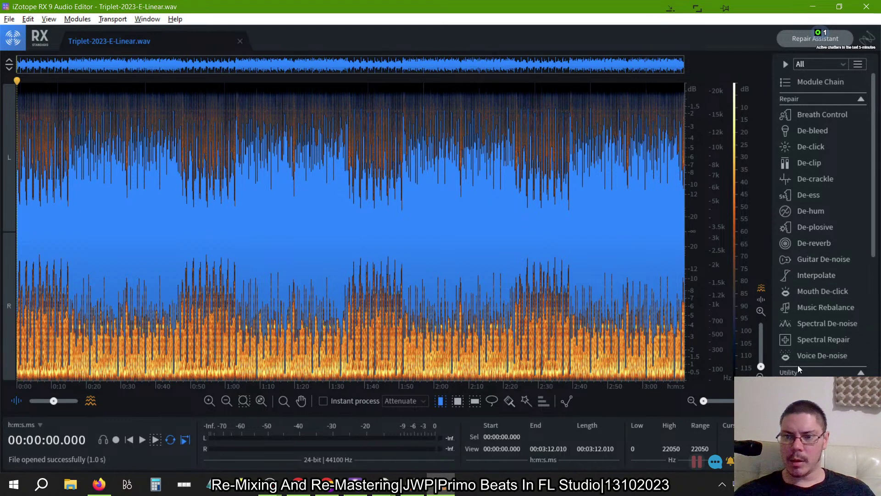
scroll(831, 186, "down", 5)
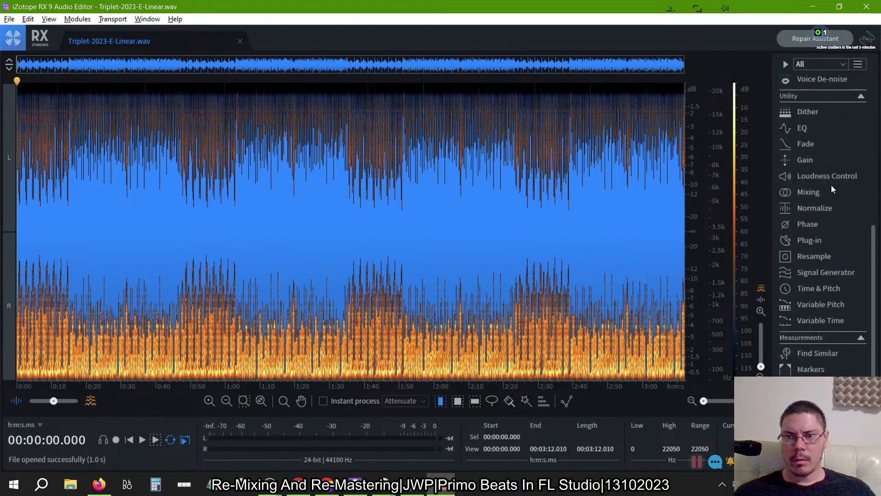
left_click(808, 221)
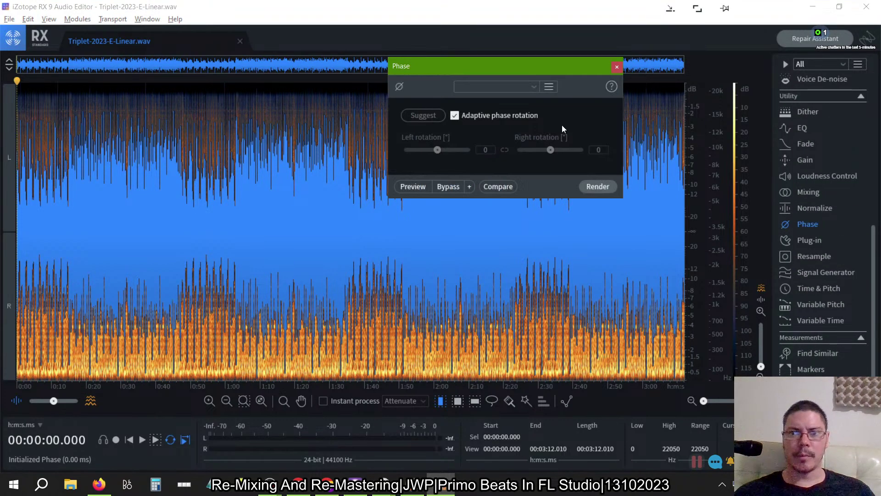
left_click(597, 185)
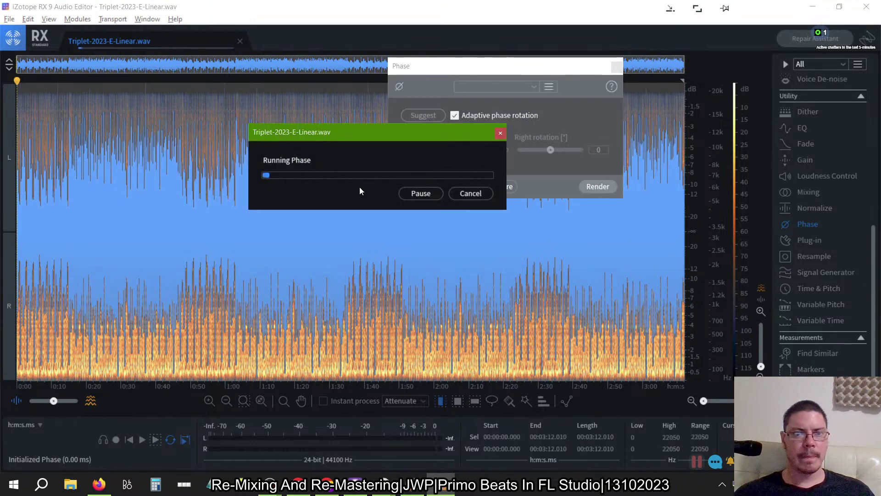
key("alt+Tab")
key("alt+Tab")
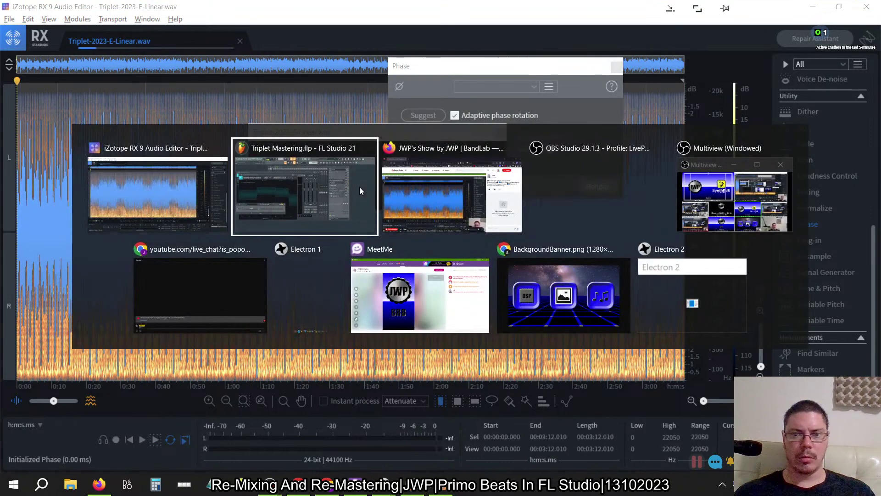
key("alt+Tab")
key("alt+Tab")
key("alt+Tab")
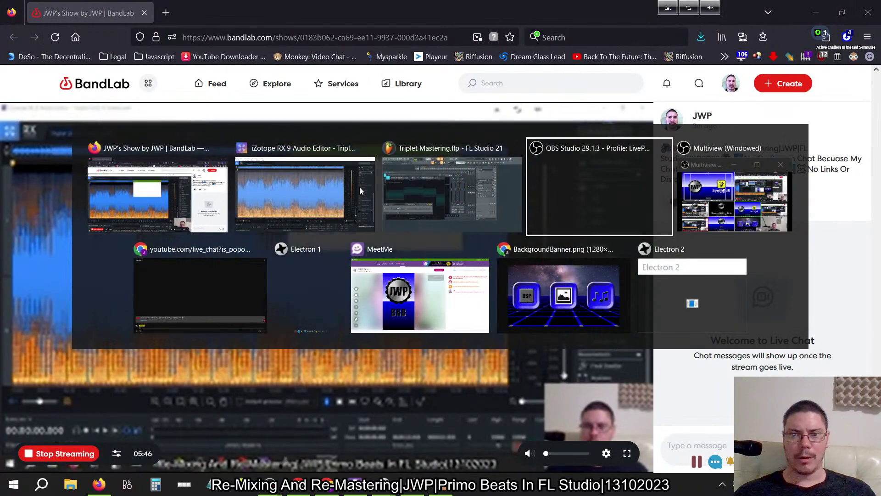
key("alt+Tab")
key("alt+Tab")
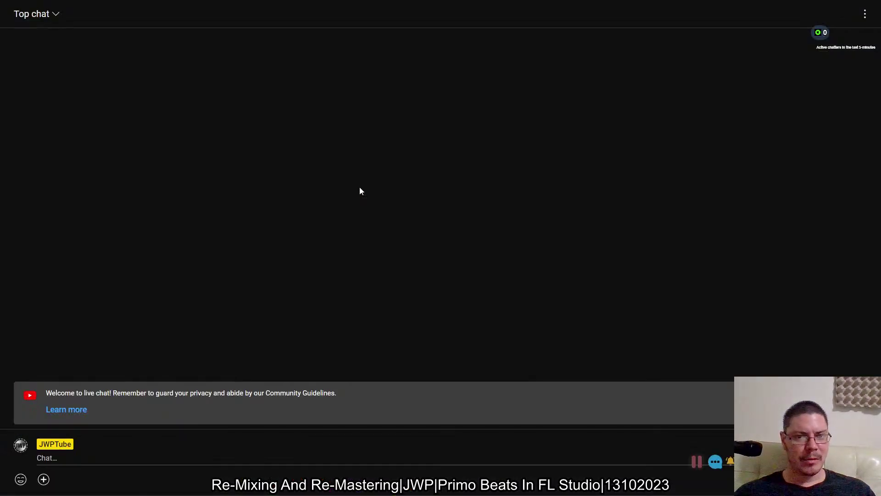
key("alt+Tab")
key("alt+Tab")
key("alt+Tab")
key("alt+Tab")
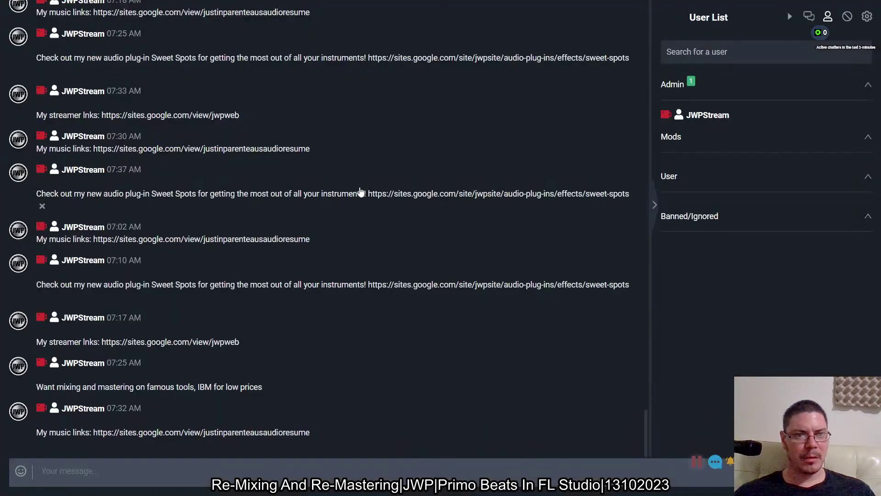
key("alt+Tab")
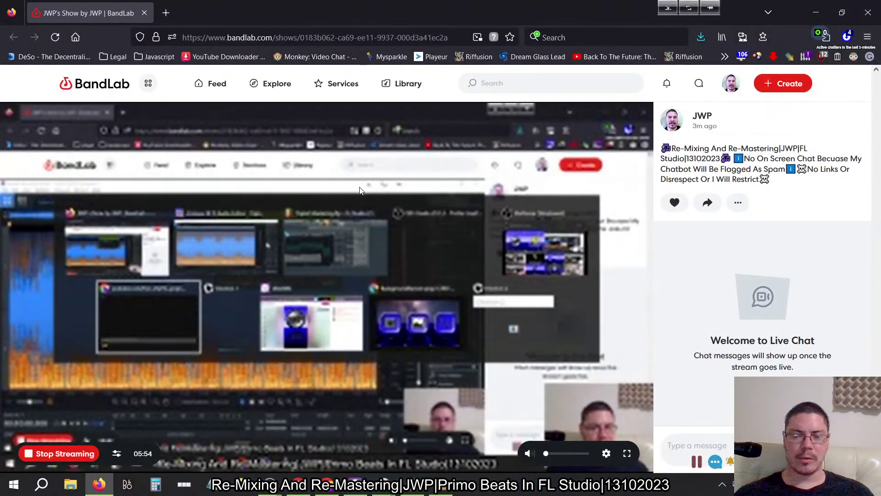
key("alt+Tab")
key("Tab")
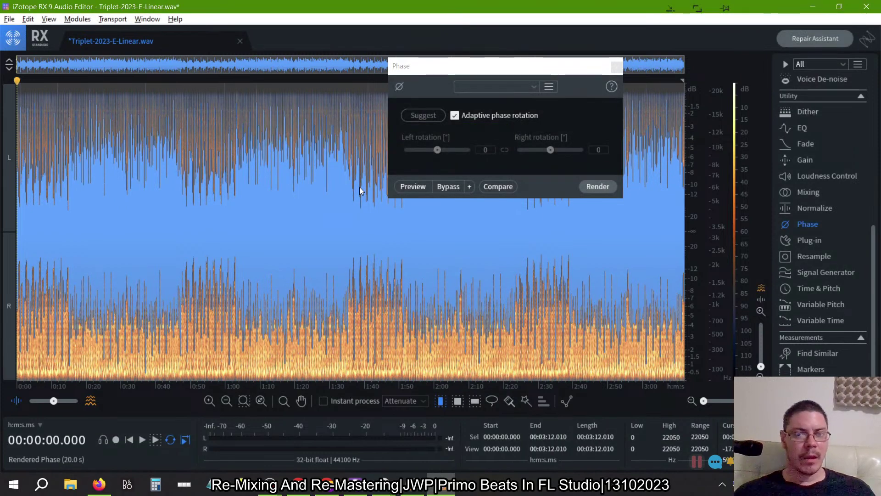
Save the processed audio over Triplet-2023-E-Linear-PhaseOptimized.wav at 24-bit and quit RX 9
left_click(615, 66)
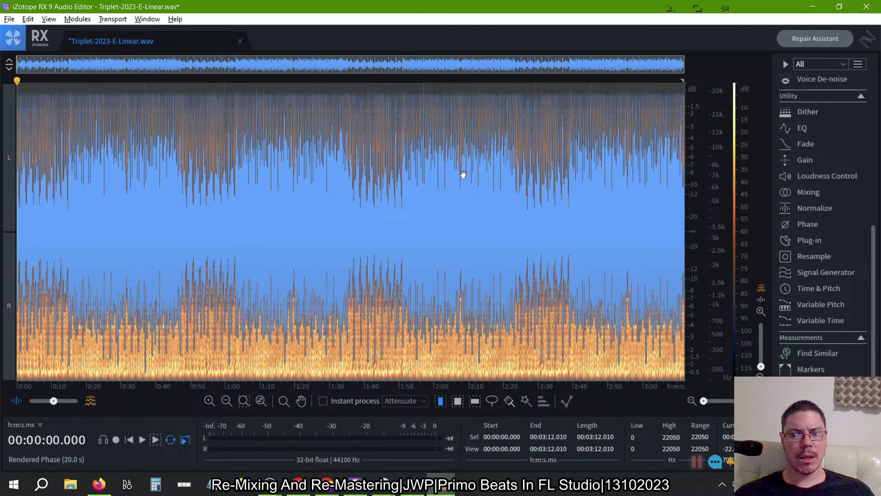
left_click(10, 19)
left_click(155, 125)
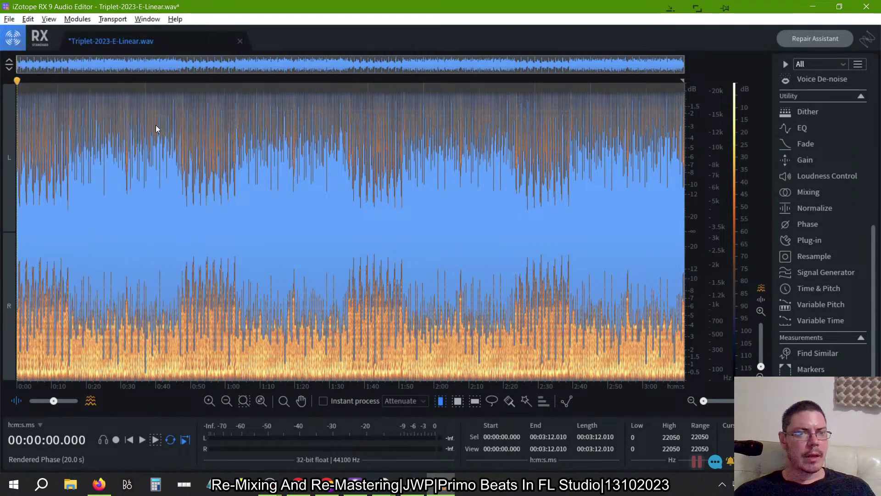
left_click(238, 132)
left_click(298, 254)
left_click(474, 282)
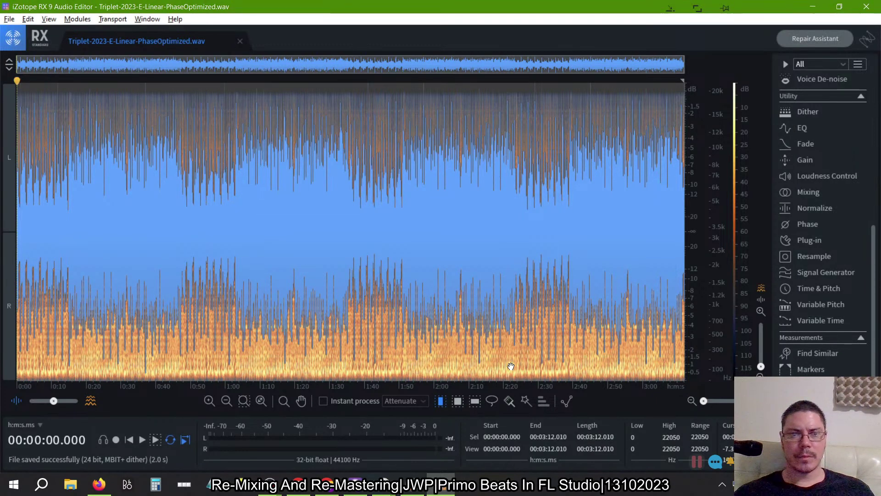
left_click(867, 7)
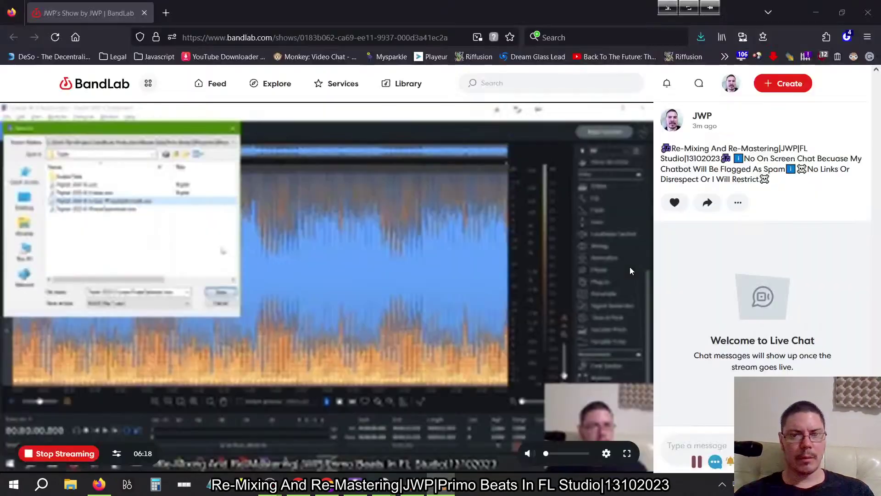
Back in FL Studio, replace the Sampler channel with an Audio Clip channel
key("alt+Tab")
key("Tab")
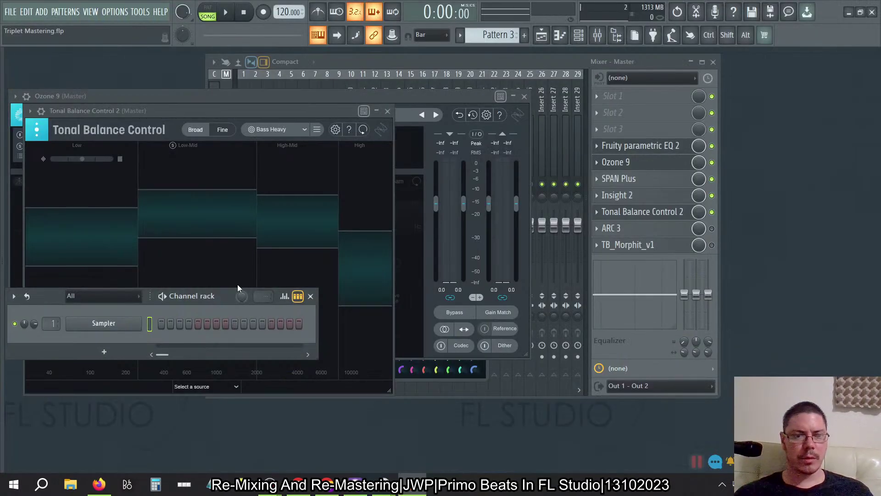
right_click(110, 323)
mouse_move(175, 416)
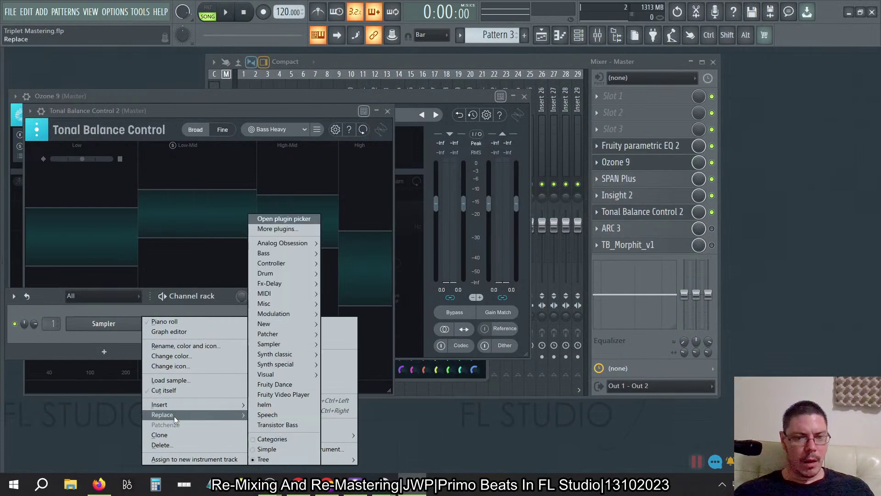
mouse_move(277, 302)
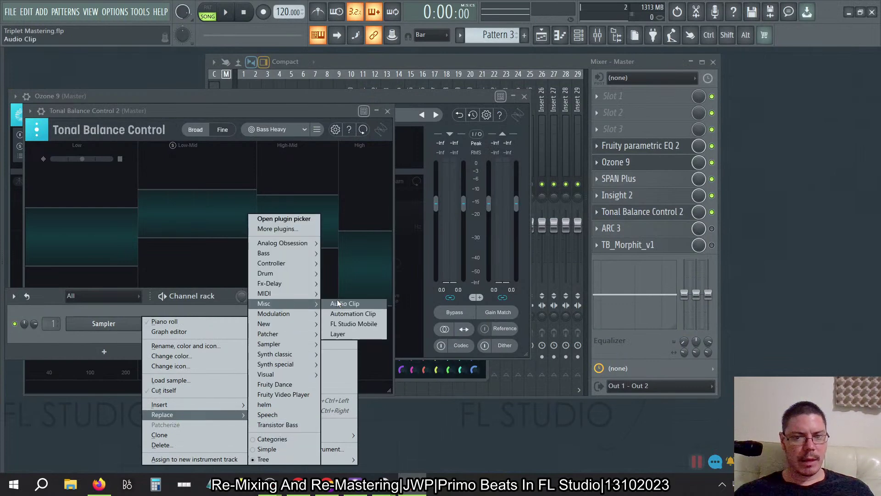
left_click(342, 301)
Load Triplet-2023-E-Linear-PhaseOptimized.wav into the Audio Clip channel
left_click(112, 323)
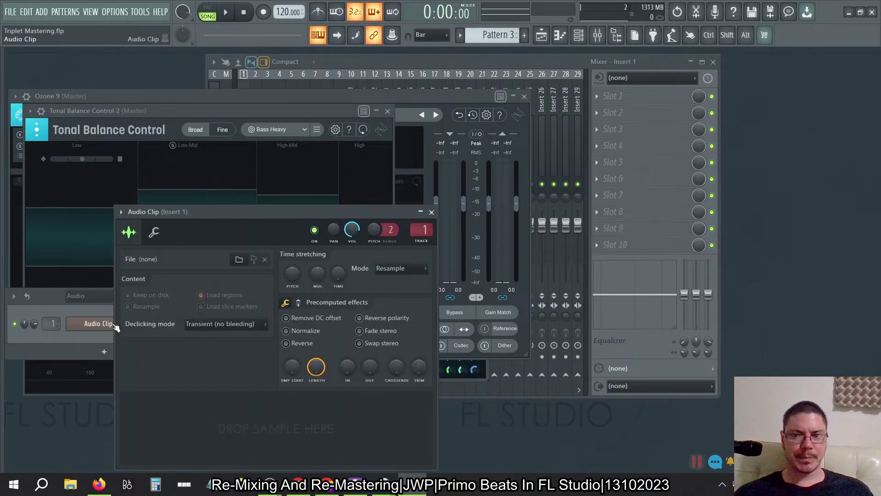
left_click(114, 324)
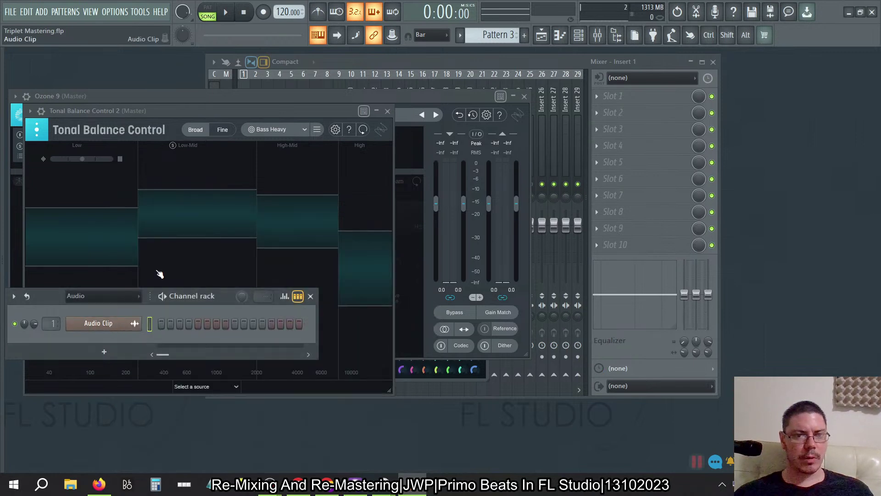
left_click(104, 330)
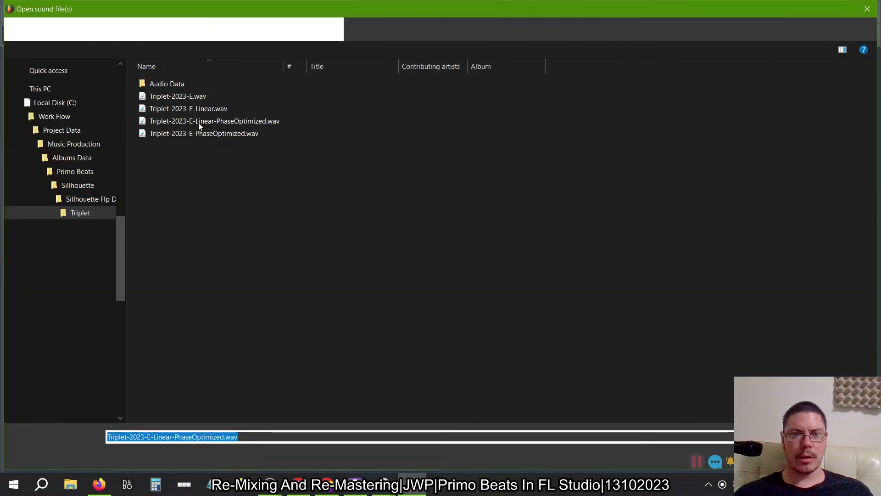
left_click(198, 122)
key("Return")
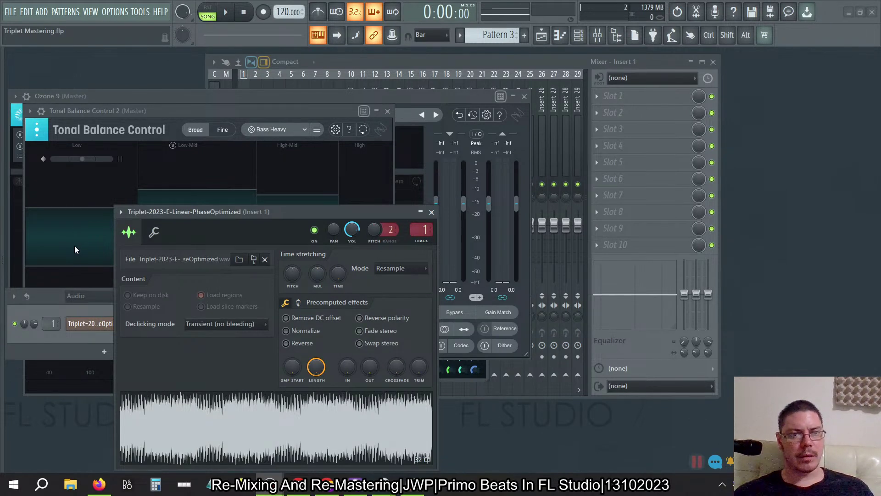
key("alt+Tab")
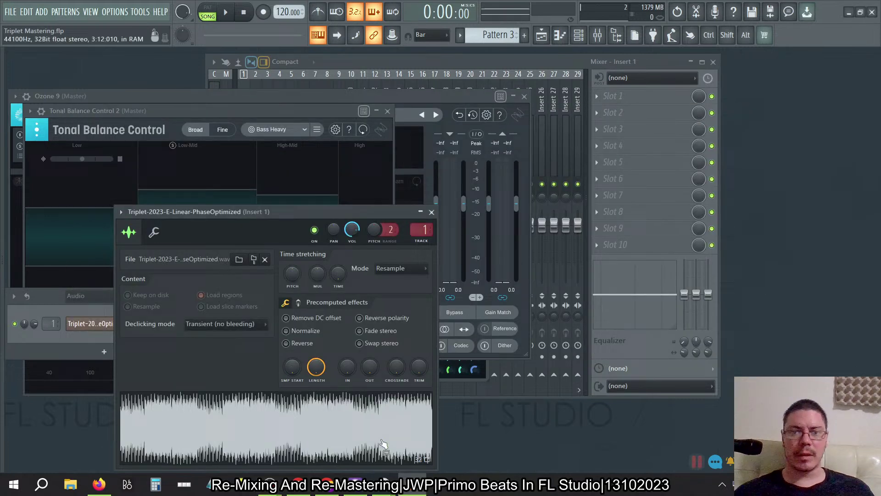
Place the PhaseOptimized clip at bar 1 of Track 1 and test playback
left_click(542, 35)
left_click(305, 145)
left_click_drag(360, 149, 225, 84)
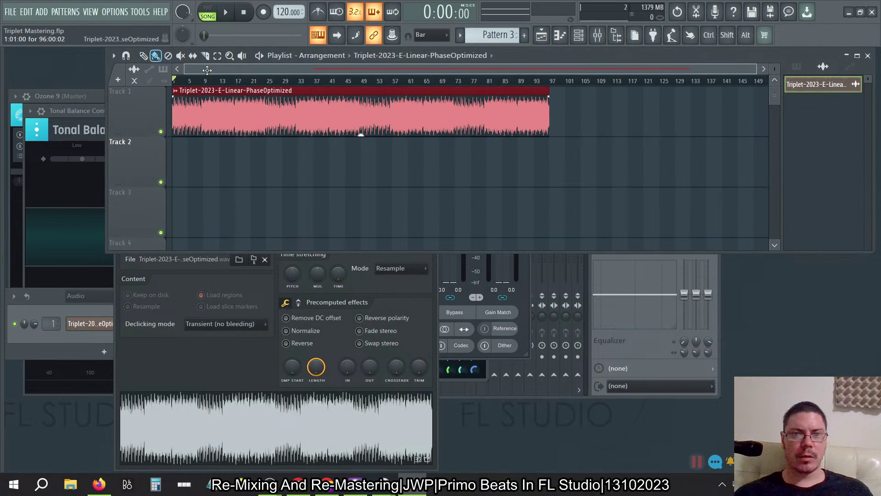
key("space")
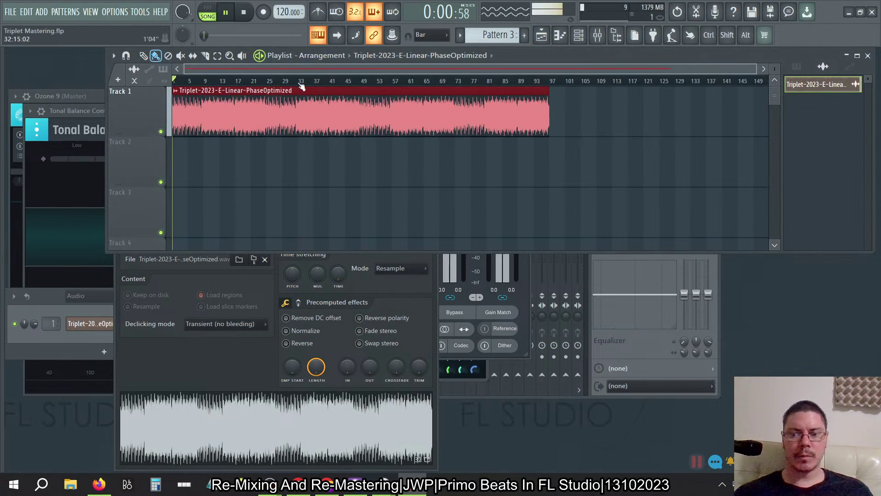
key("space")
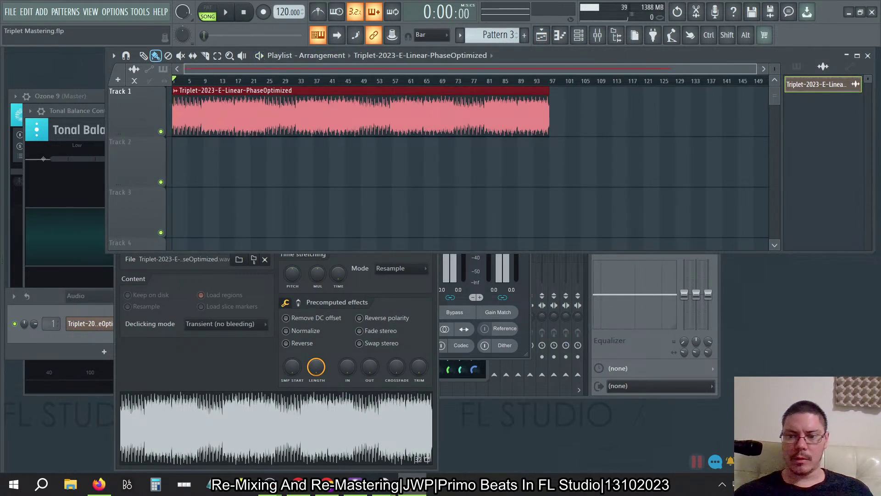
Switch the Windows playback device and open Bluetooth device settings from the notification panel
left_click(763, 485)
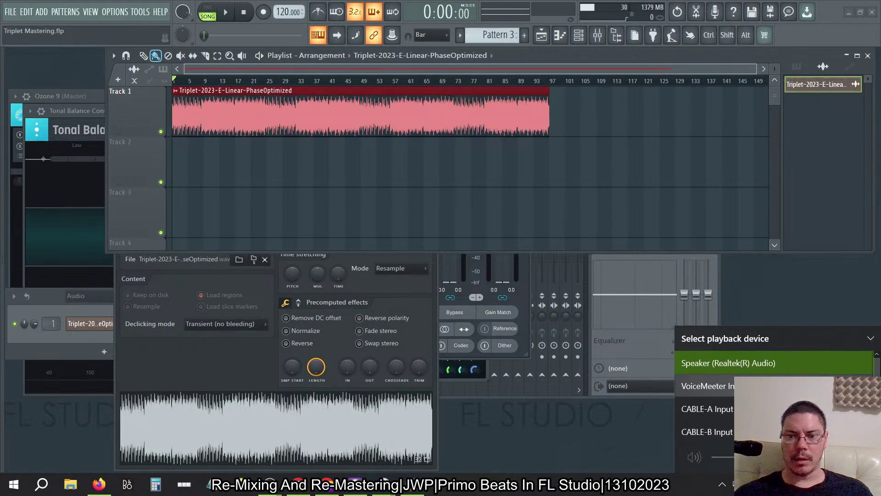
left_click(757, 386)
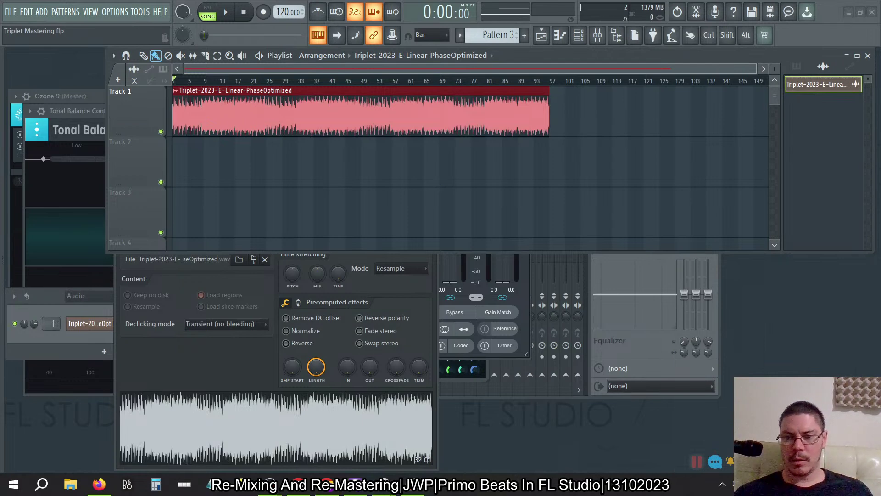
key("super+a")
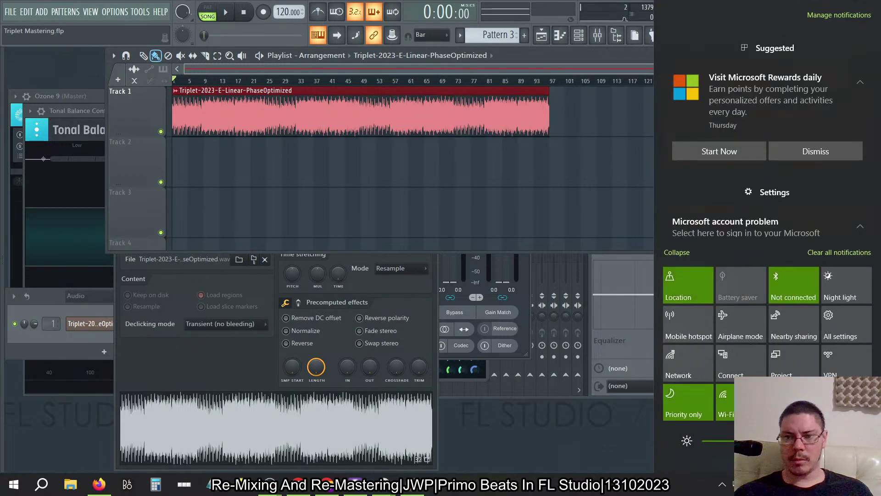
right_click(787, 288)
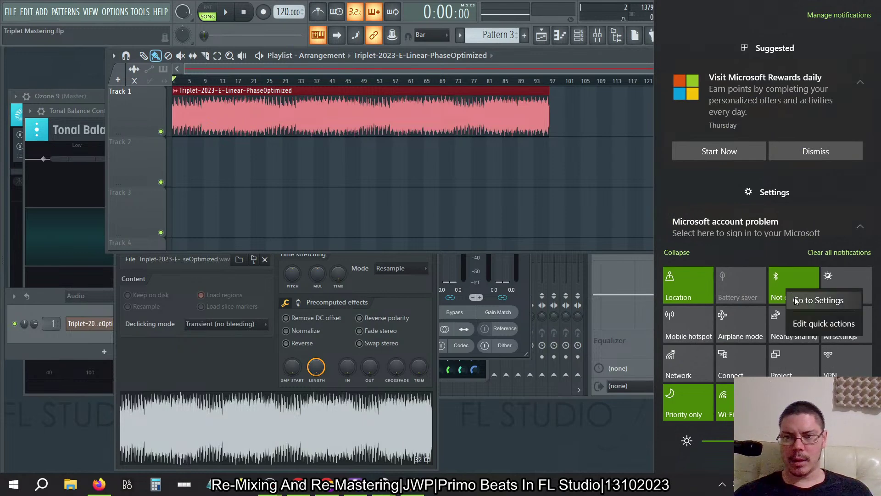
left_click(794, 299)
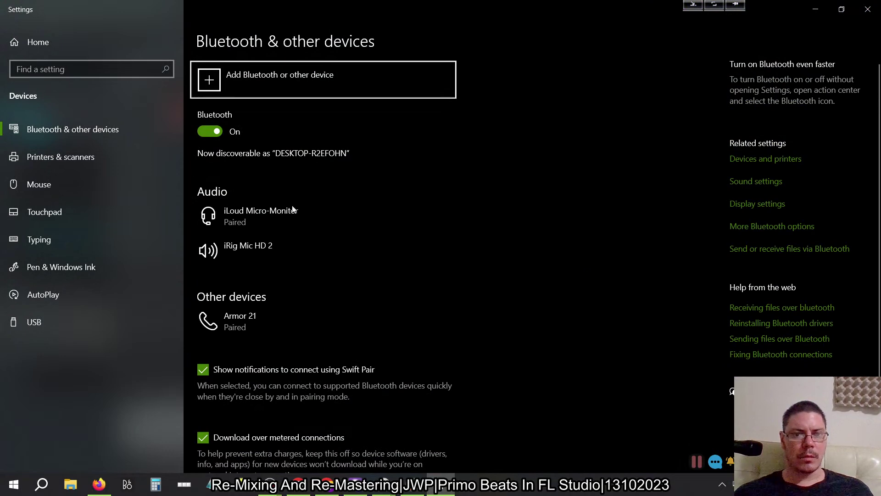
Connect the iLoud Micro-Monitor speaker, then close Settings
left_click(283, 218)
left_click(356, 252)
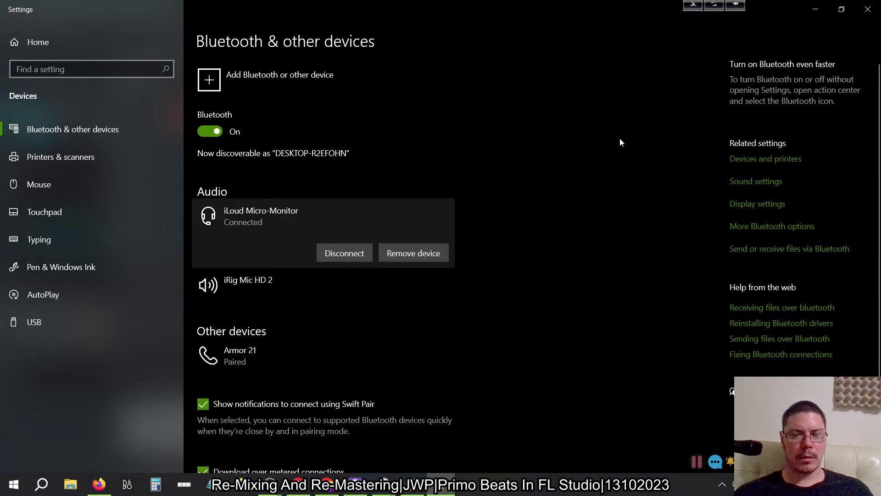
left_click(868, 9)
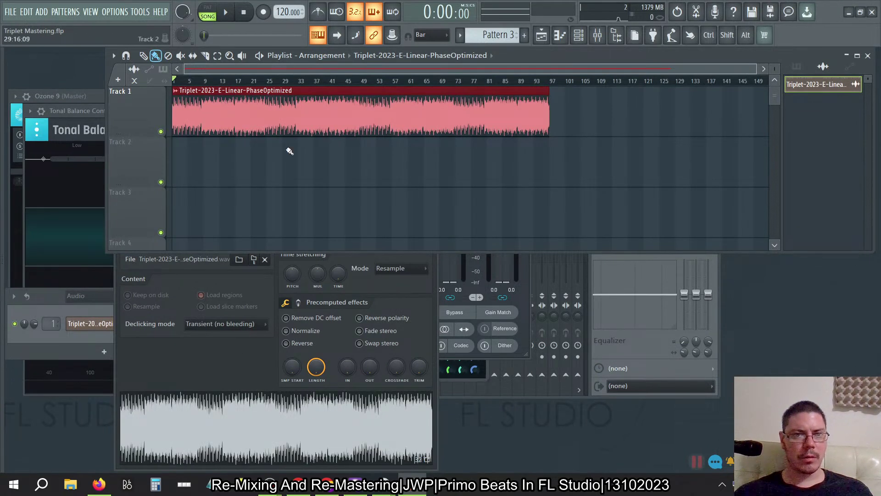
Preview the song, then inspect the Master track's Fruity parametric EQ 2 in the mixer
left_click(225, 12)
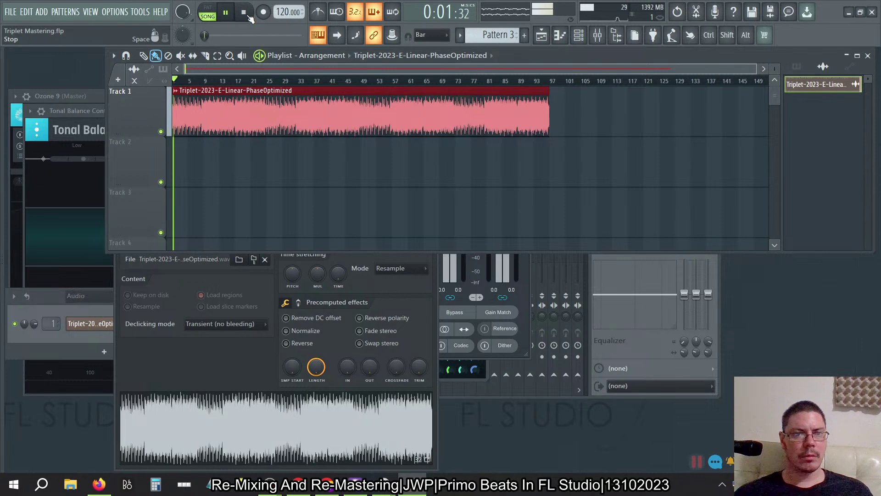
left_click(246, 14)
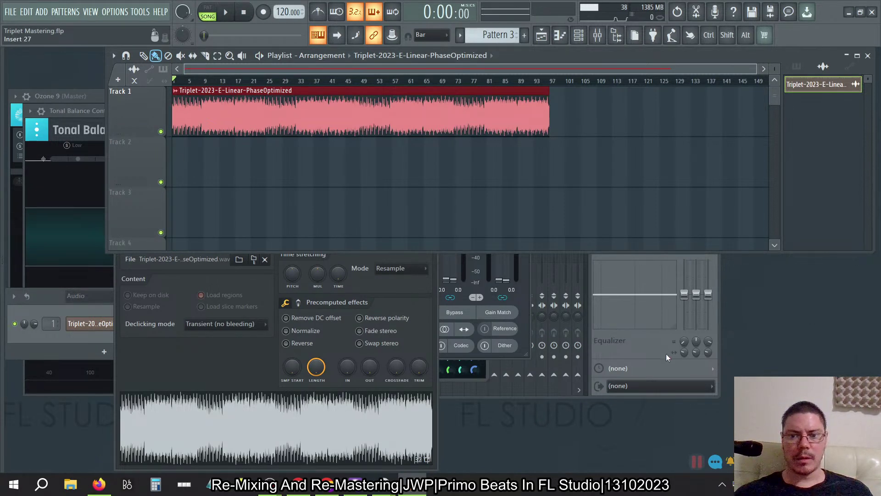
key("F9")
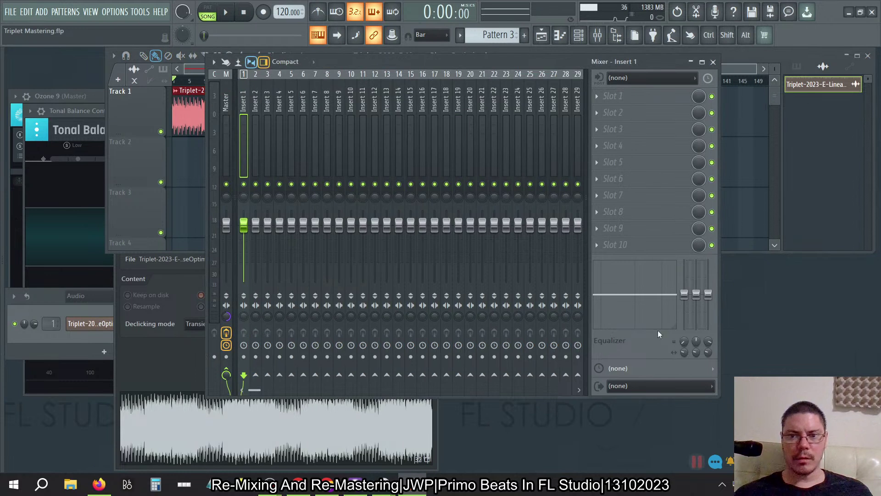
left_click(225, 101)
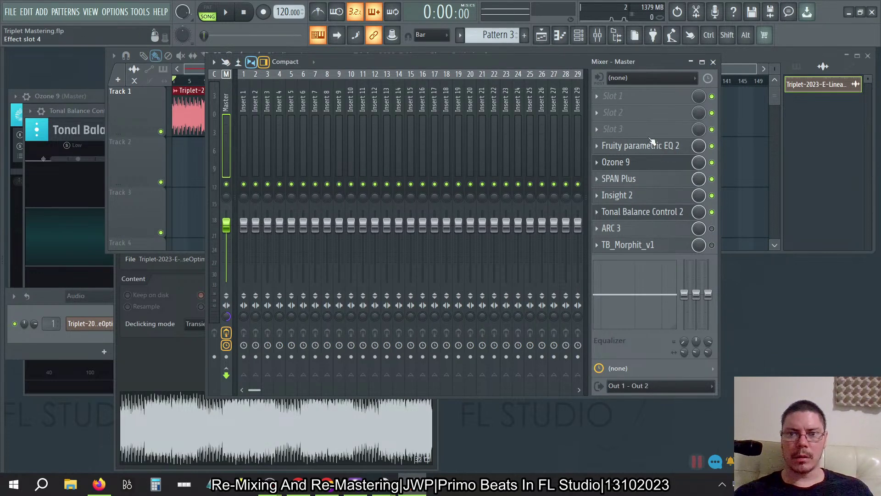
left_click(602, 149)
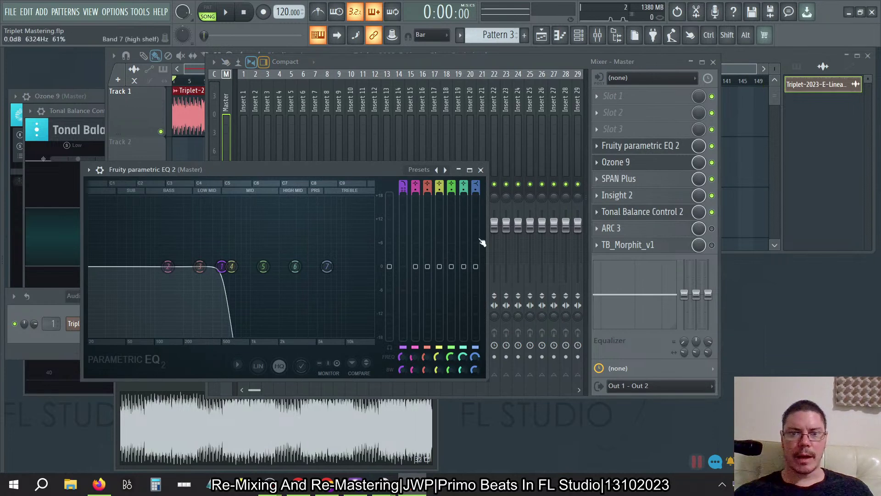
left_click(481, 169)
Reset a Master strip control, bypass Fruity parametric EQ 2, and play the beat
right_click(227, 297)
left_click(246, 302)
left_click(712, 145)
key("space")
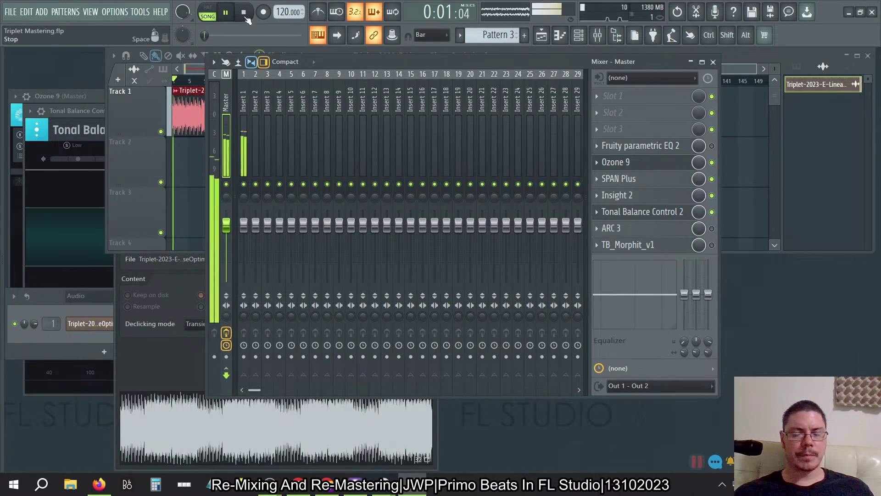
Switch Windows output to the headphones and test the song's playback
left_click(245, 14)
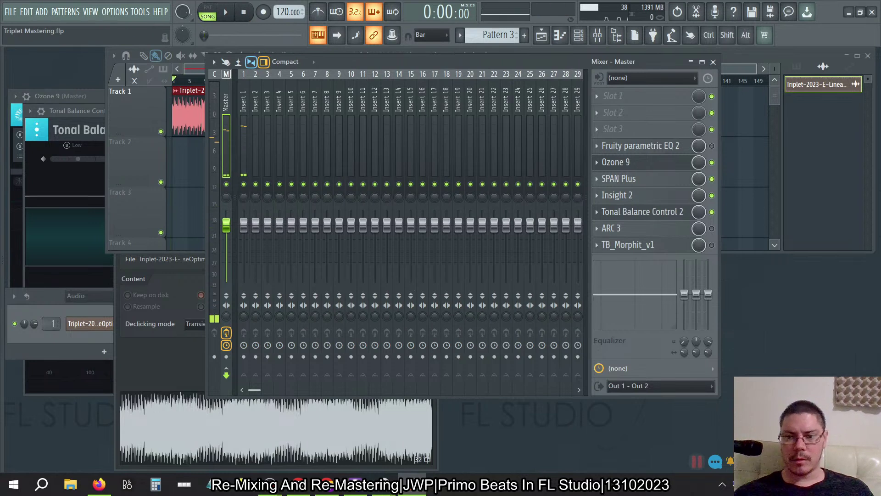
left_click(776, 484)
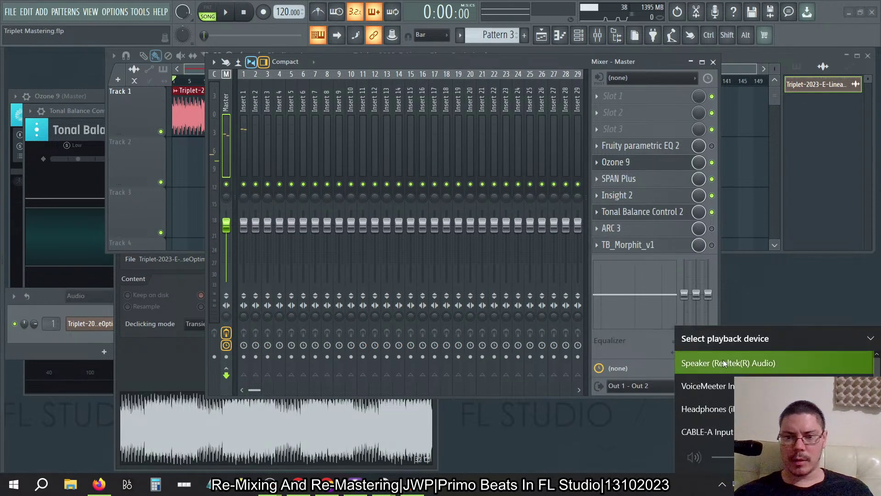
left_click(716, 385)
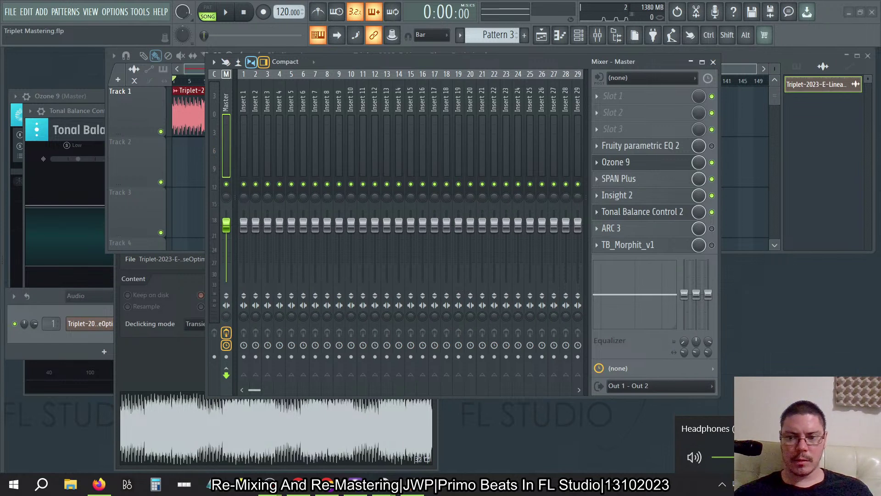
left_click(225, 13)
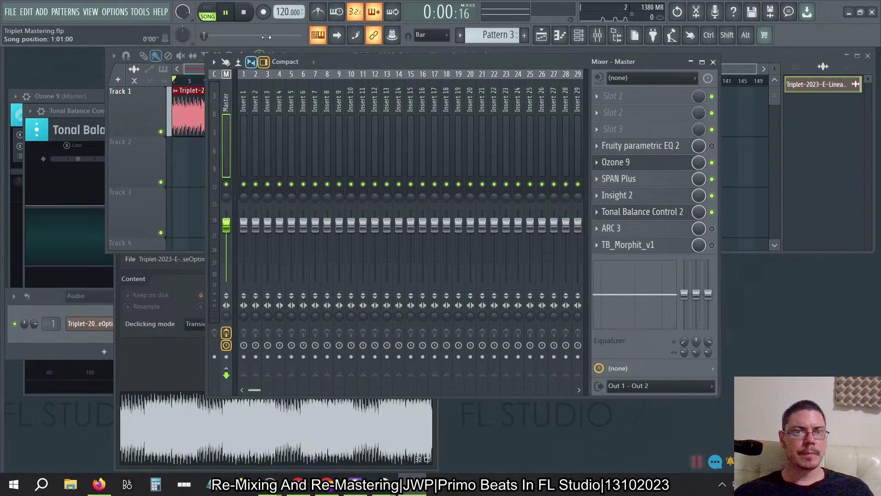
left_click(244, 13)
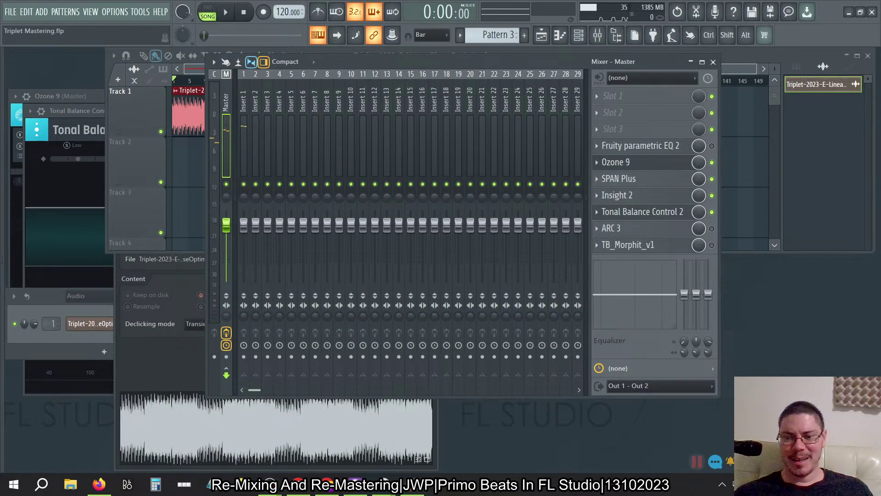
Replay the song, then switch Windows playback to the Realtek speakers
left_click(762, 484)
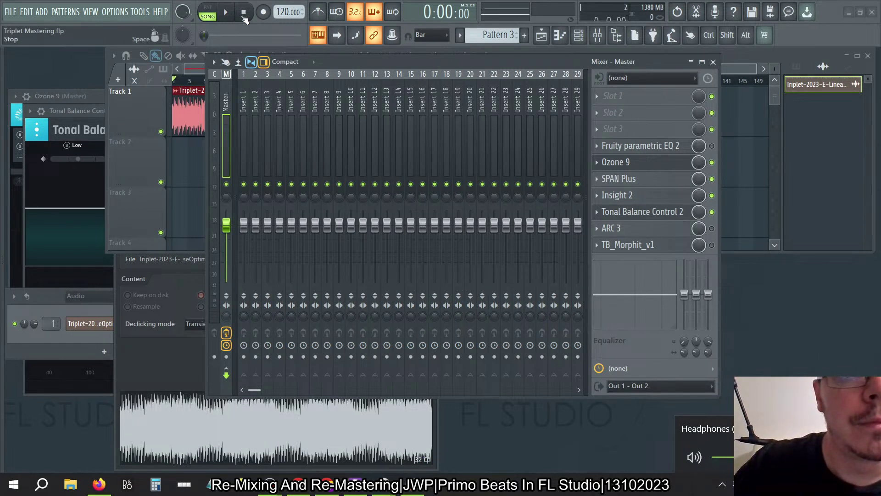
left_click(225, 17)
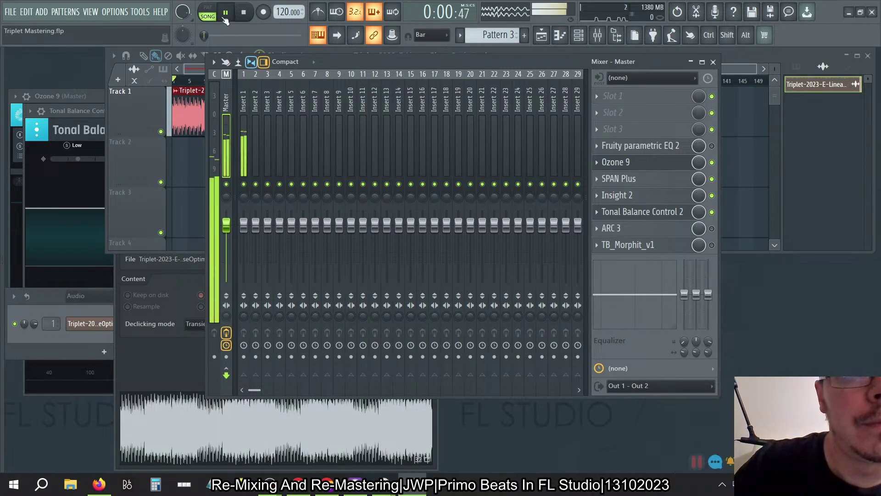
left_click(246, 13)
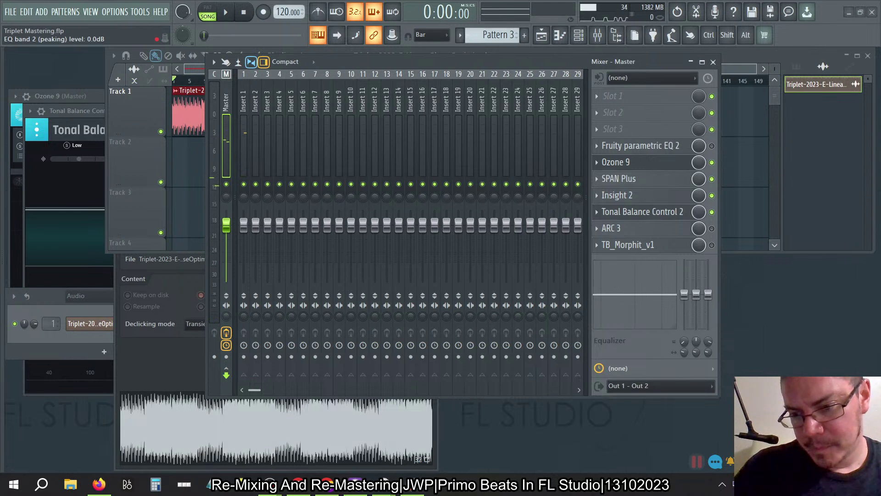
left_click(808, 485)
left_click(868, 428)
left_click(707, 460)
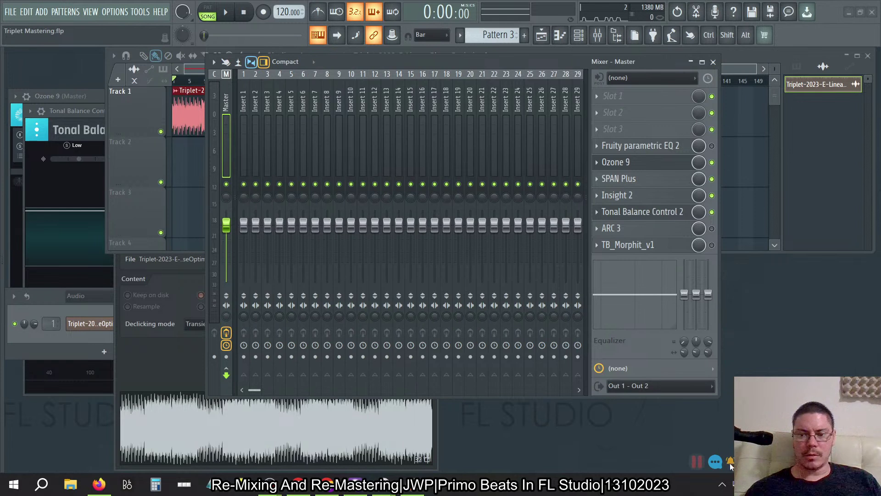
key("XF86AudioRaiseVolume")
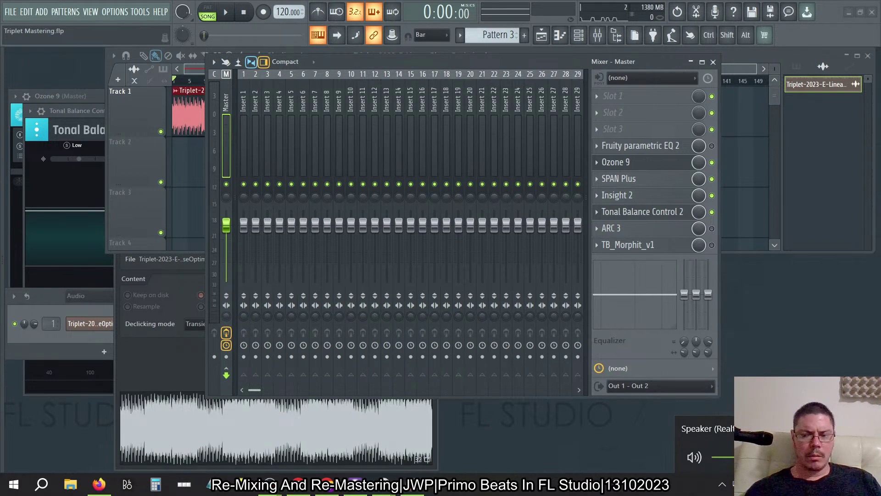
Open Bluetooth settings from the action center and connect the iLoud Micro-Monitor
left_click(707, 429)
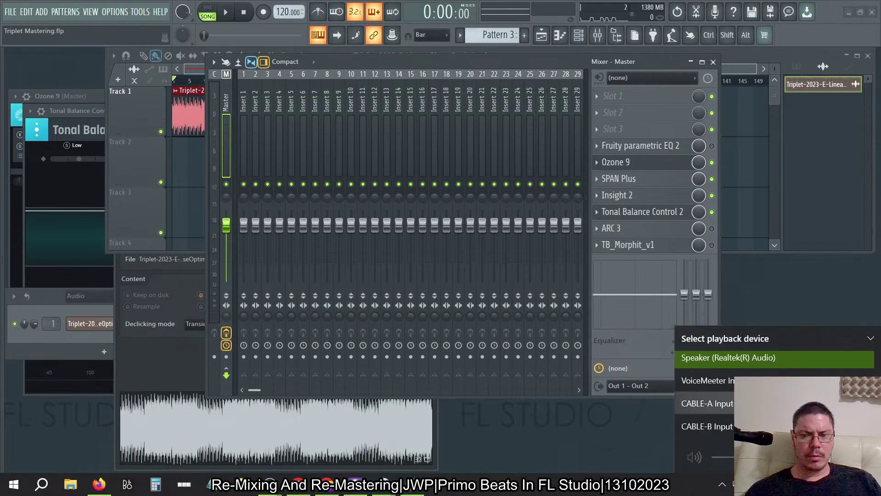
left_click(870, 485)
right_click(787, 278)
left_click(801, 290)
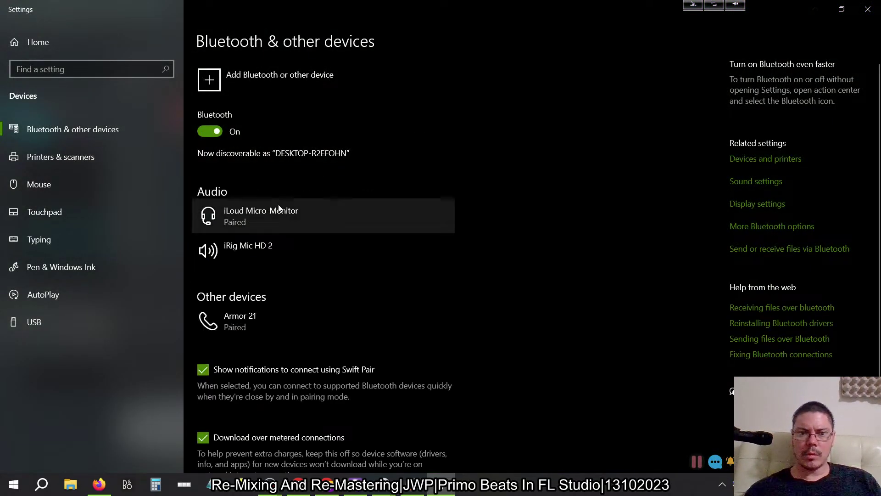
left_click(289, 212)
left_click(346, 254)
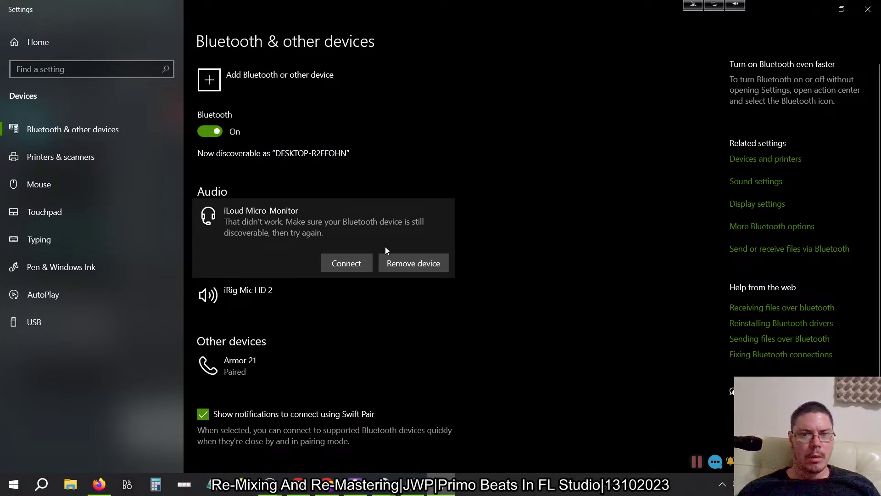
Retry the connection, then disconnect the iLoud Micro-Monitor and choose Remove device
left_click(339, 258)
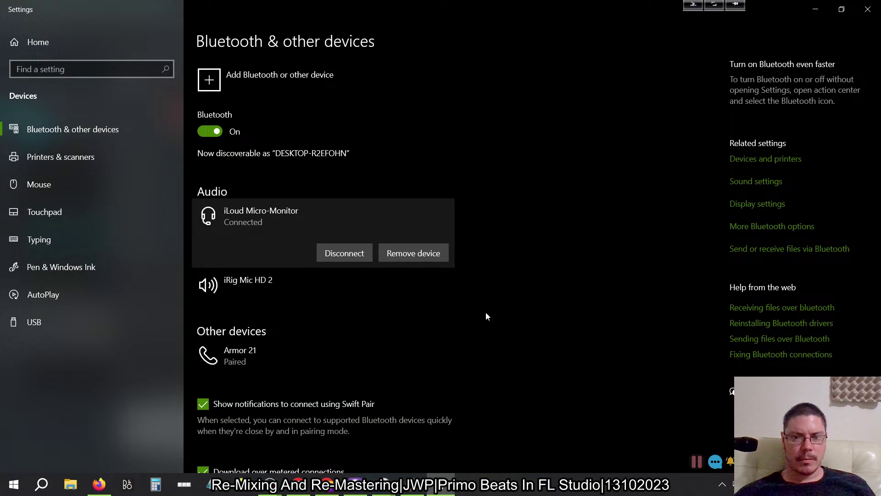
left_click(330, 250)
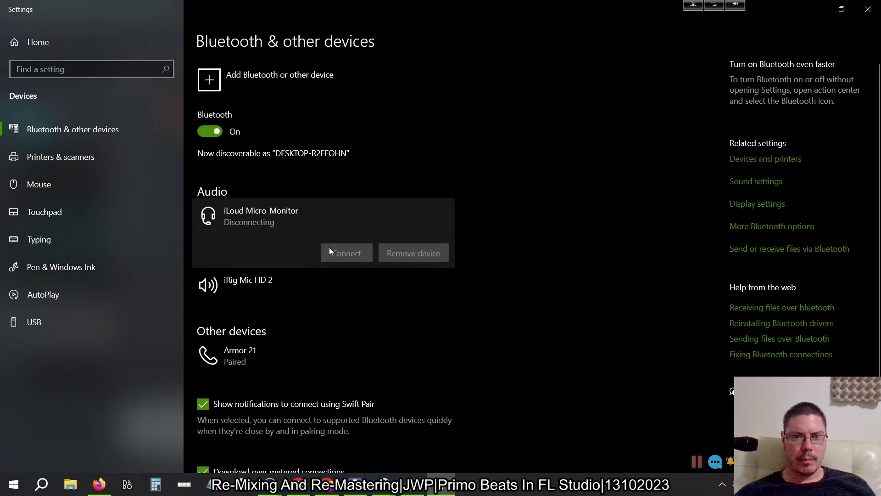
left_click(394, 254)
Confirm removing the iLoud Micro-Monitor, then start and cancel a new Bluetooth device search
left_click(460, 220)
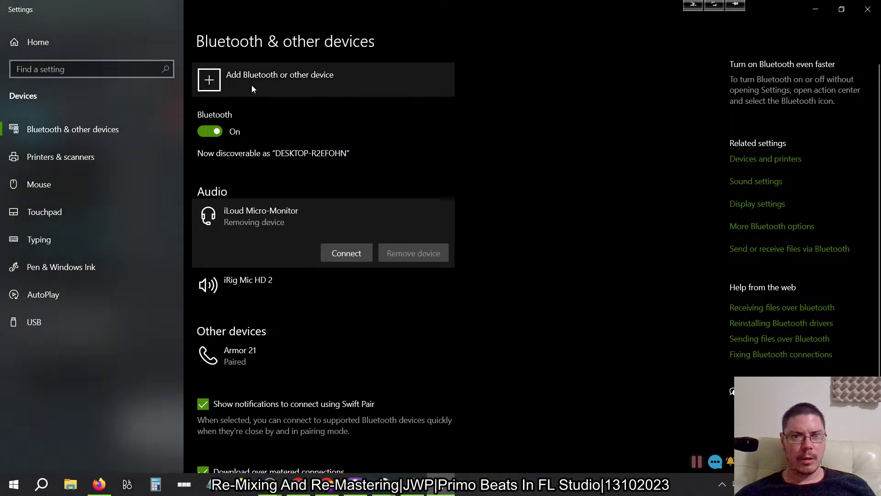
left_click(248, 78)
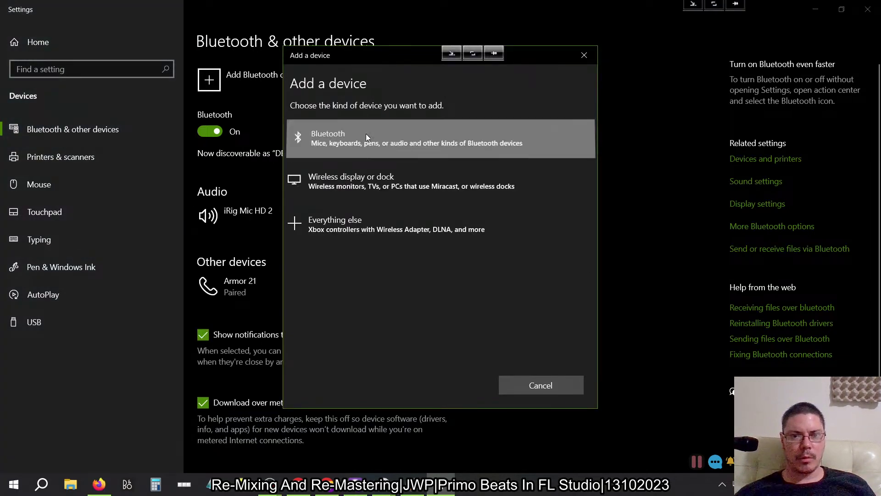
left_click(366, 136)
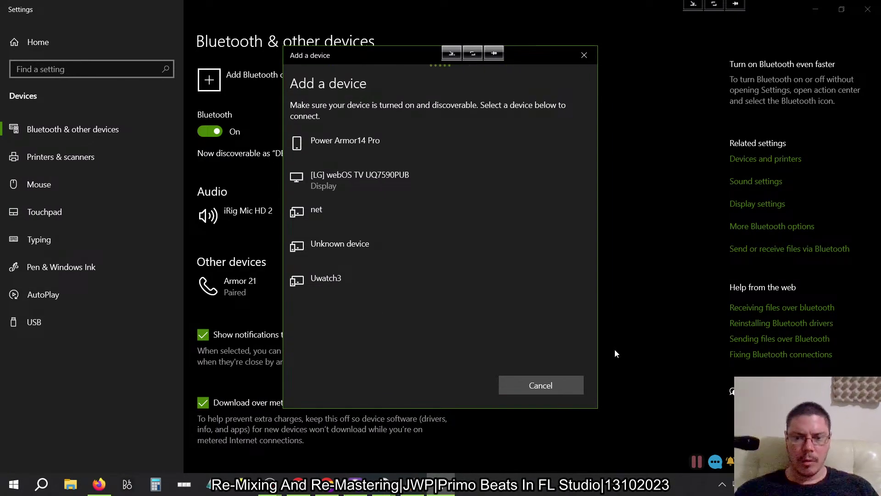
left_click(548, 388)
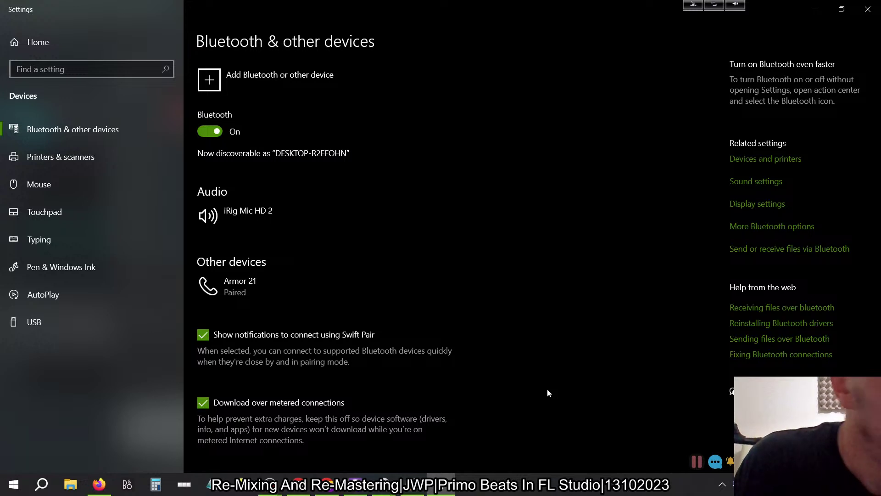
Add the iLoud Micro-Monitor as a new Bluetooth device and finish pairing it
left_click(209, 79)
left_click(358, 133)
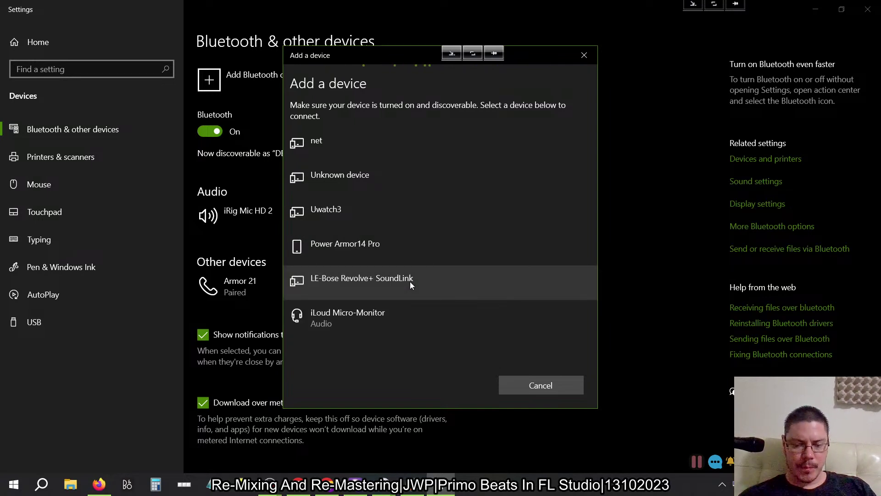
left_click(385, 330)
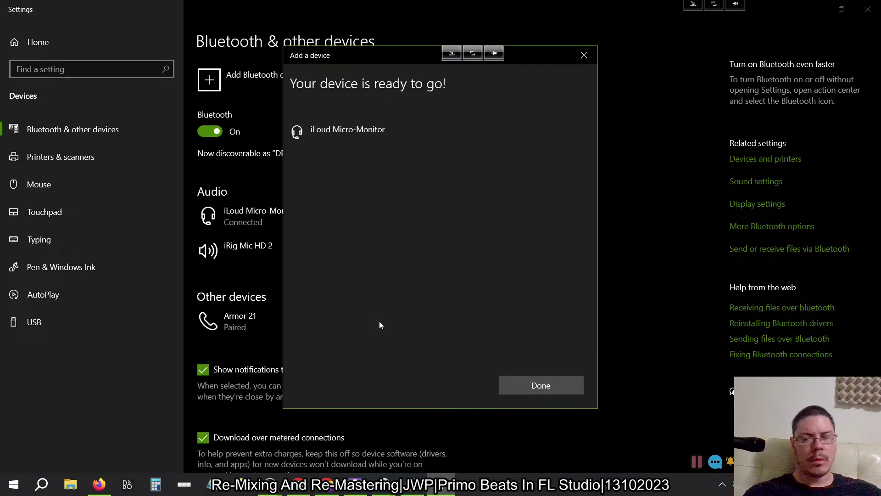
left_click(560, 386)
Check the playback device list in the Windows volume flyout, twice
left_click(801, 484)
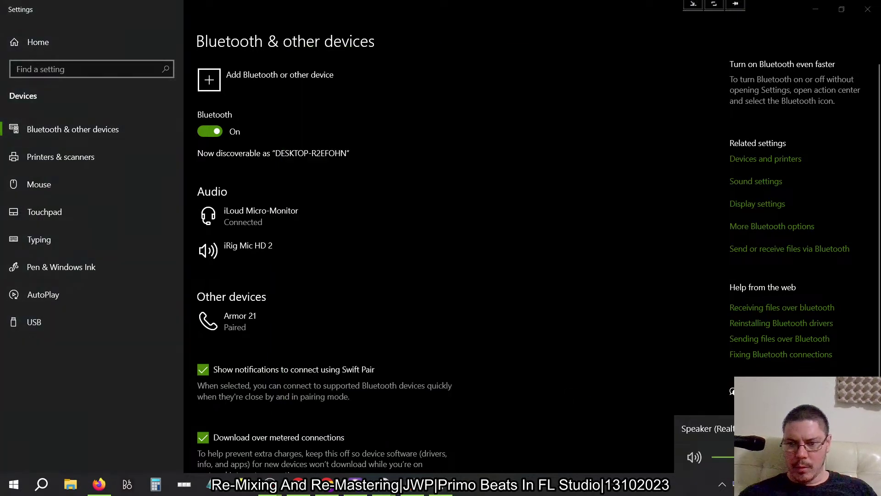
left_click(707, 428)
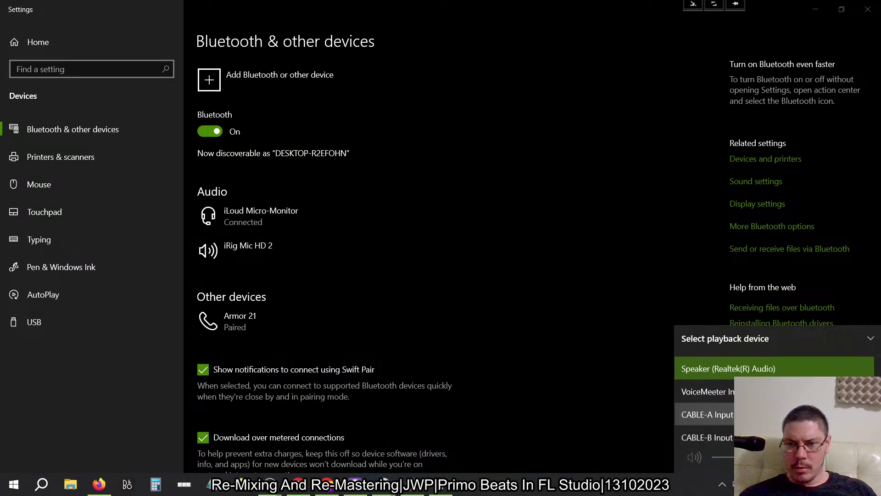
key("Escape")
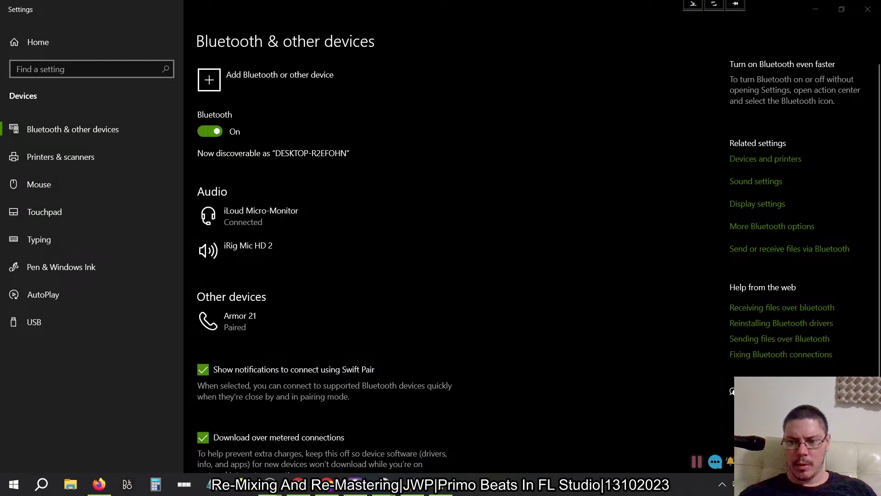
left_click(750, 484)
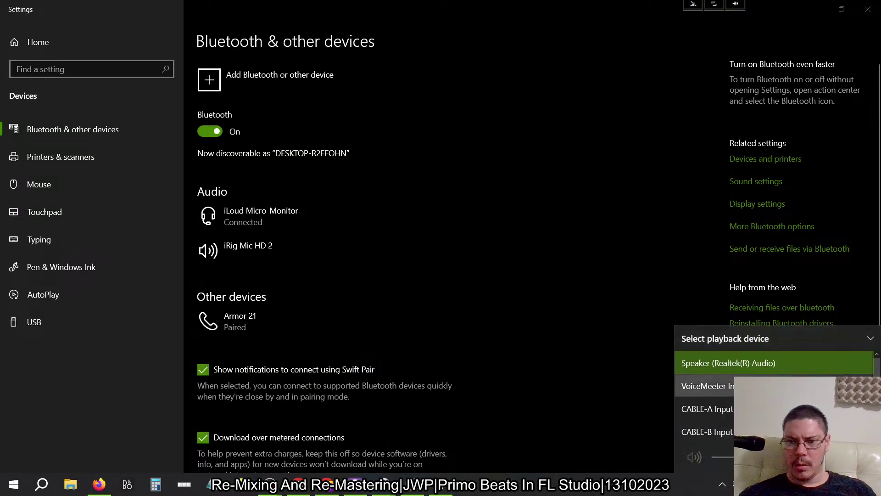
key("Escape")
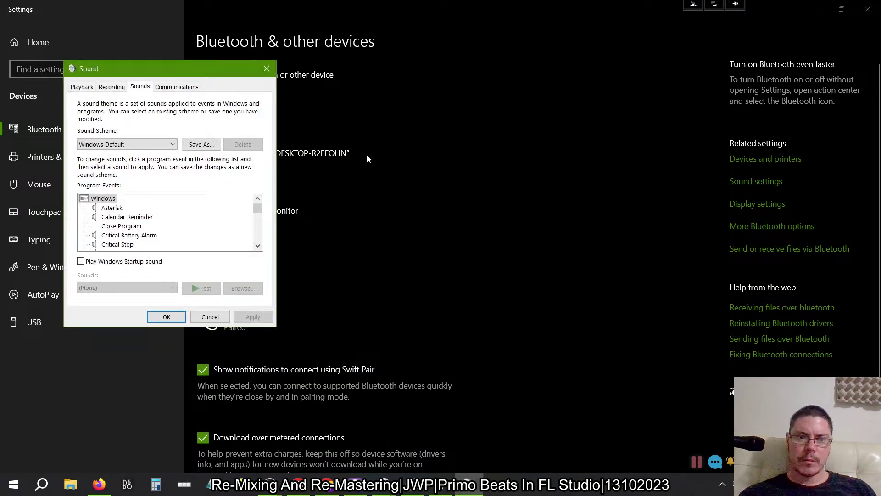
left_click(88, 87)
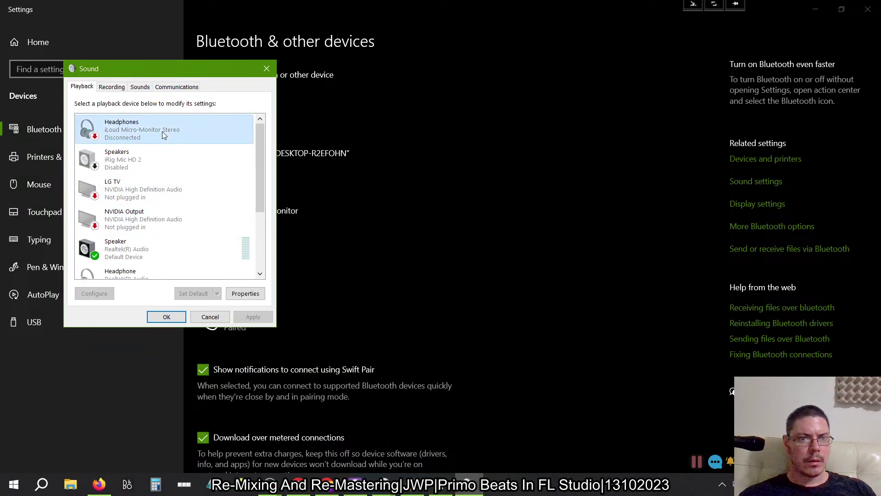
right_click(144, 140)
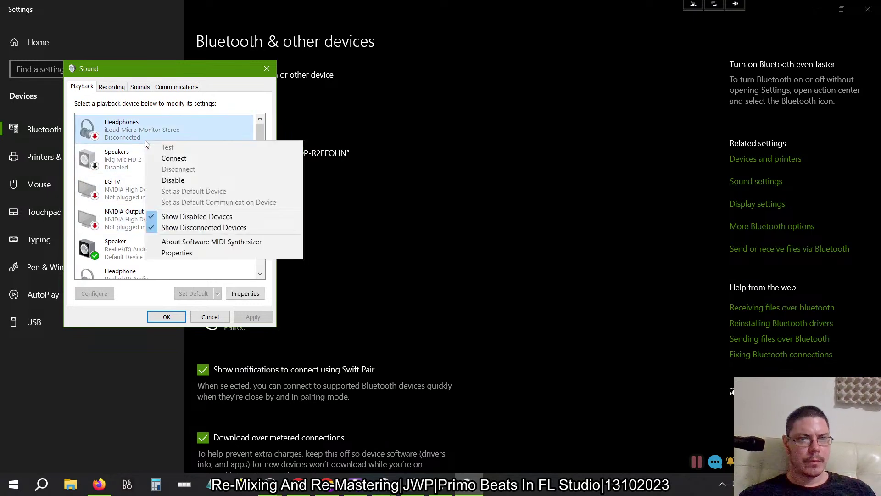
left_click(166, 159)
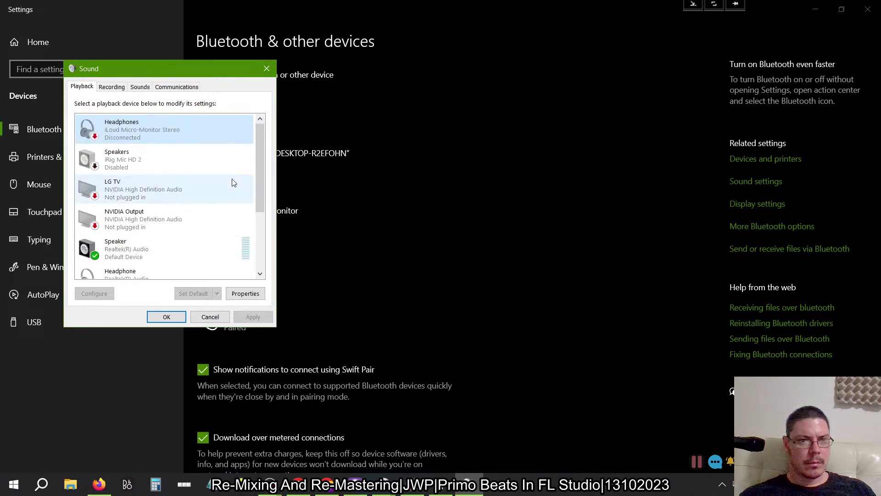
right_click(167, 139)
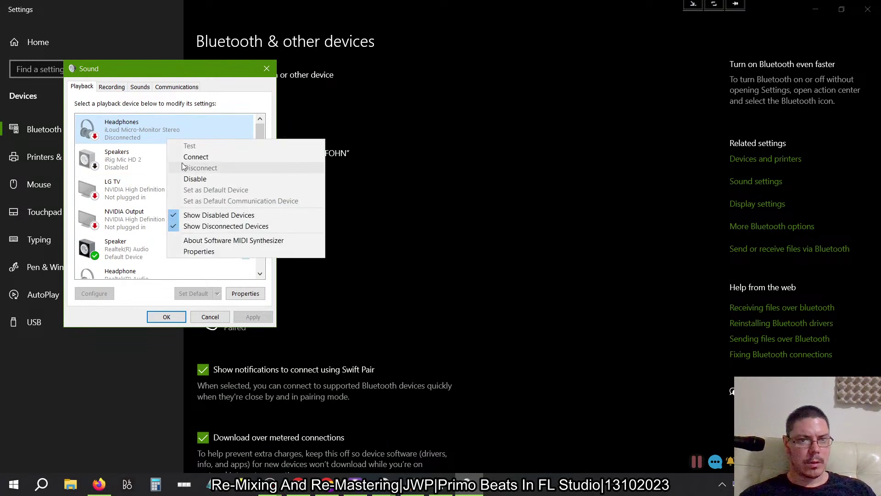
left_click(184, 157)
right_click(165, 141)
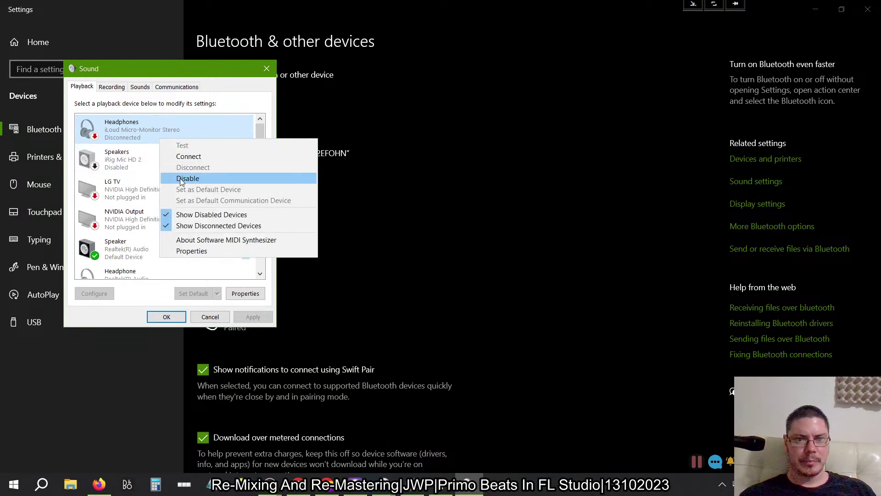
left_click(189, 179)
right_click(144, 133)
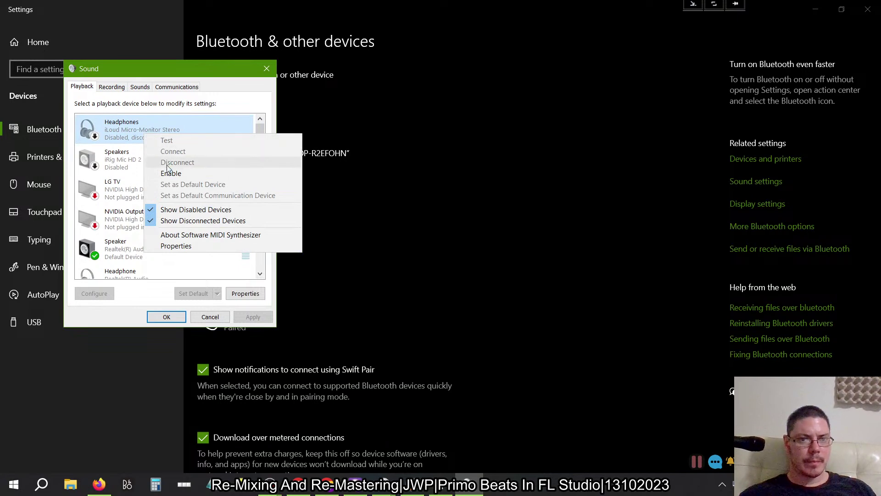
left_click(168, 176)
right_click(161, 138)
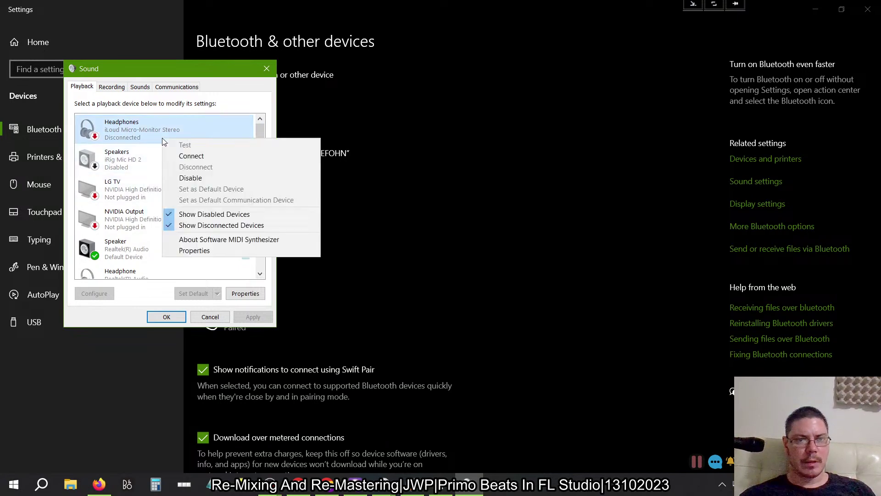
left_click(189, 156)
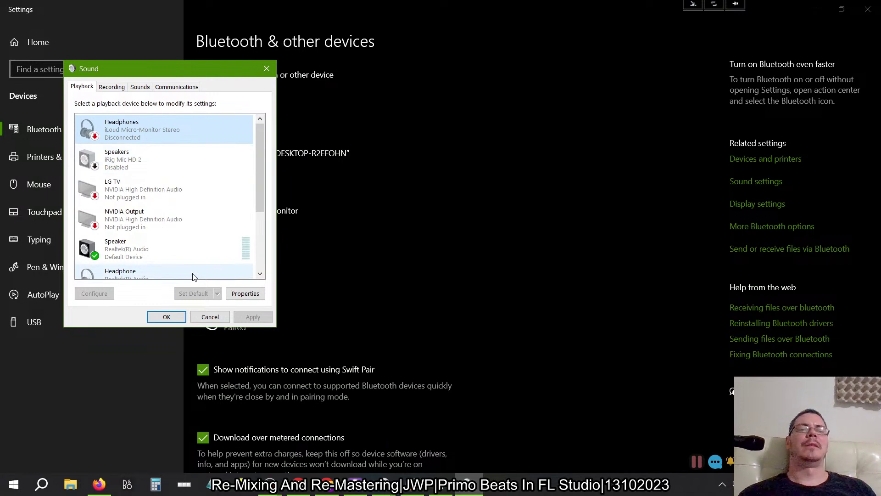
left_click(169, 318)
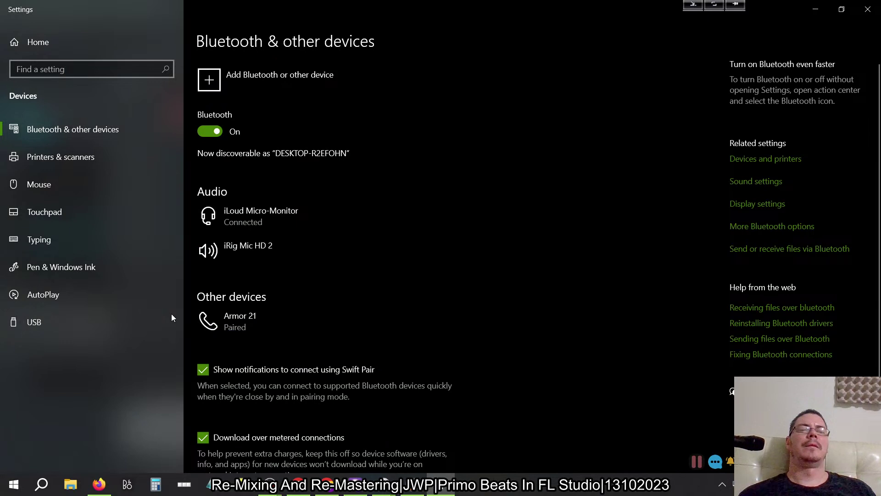
Disconnect and reconnect the iLoud Micro-Monitor, then check which playback device is in use
left_click(268, 214)
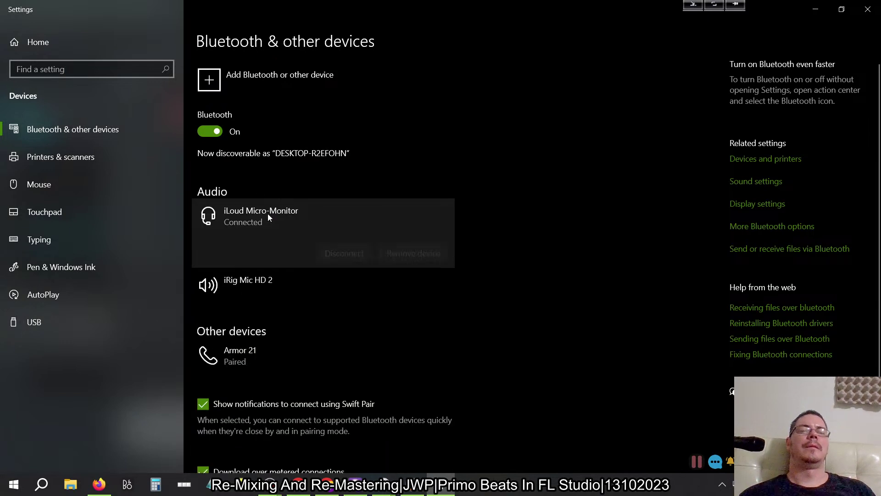
left_click(354, 250)
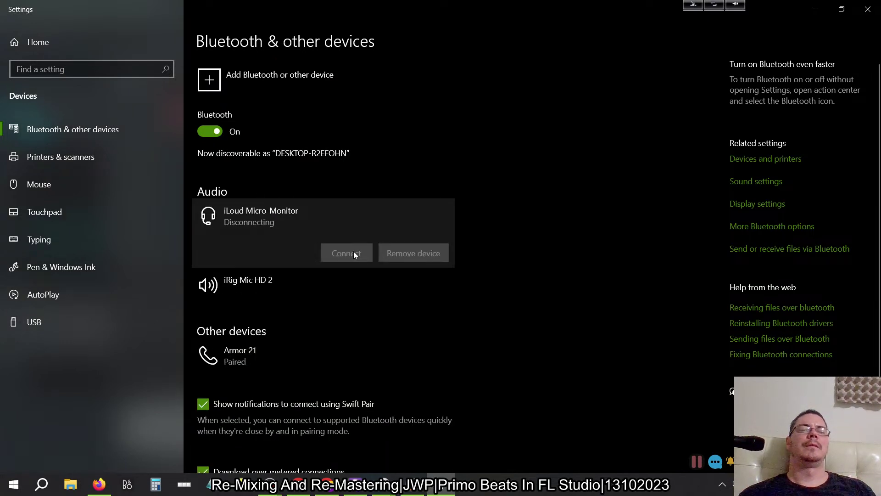
left_click(354, 252)
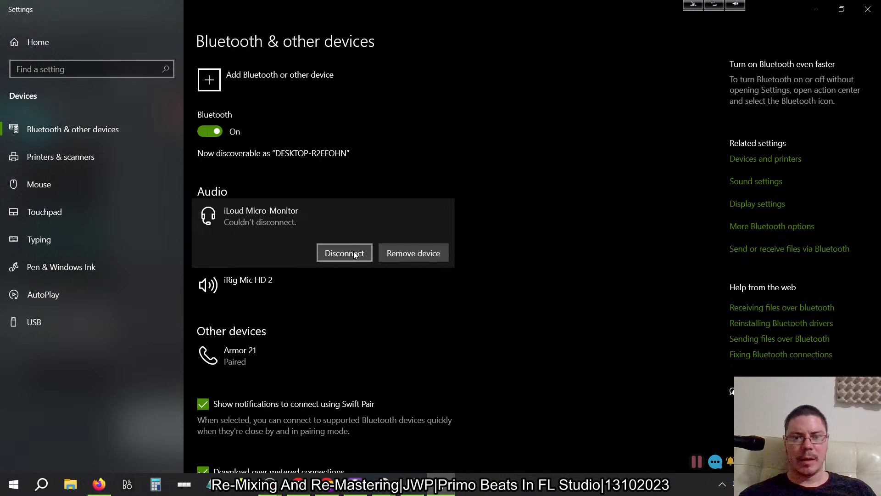
left_click(354, 255)
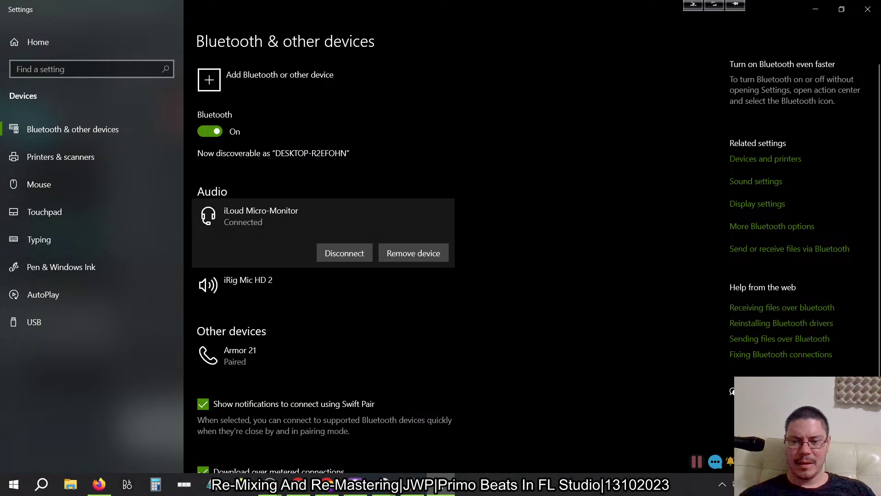
left_click(744, 485)
left_click(707, 427)
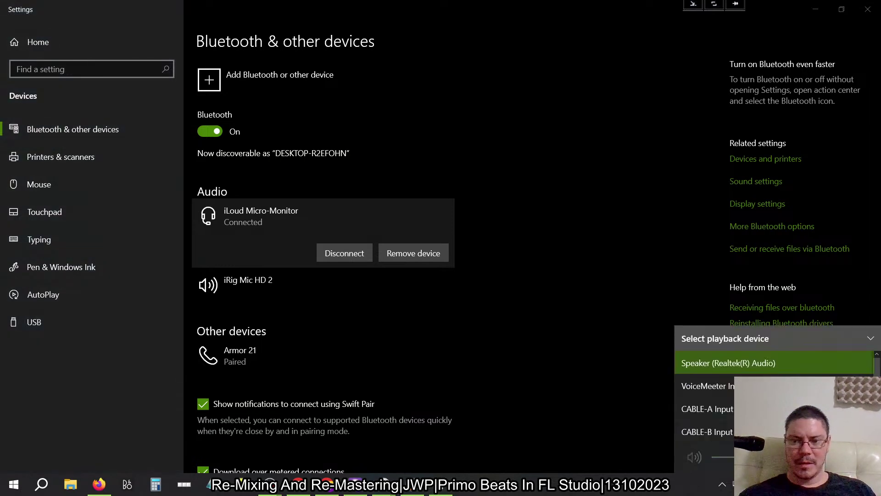
left_click(668, 436)
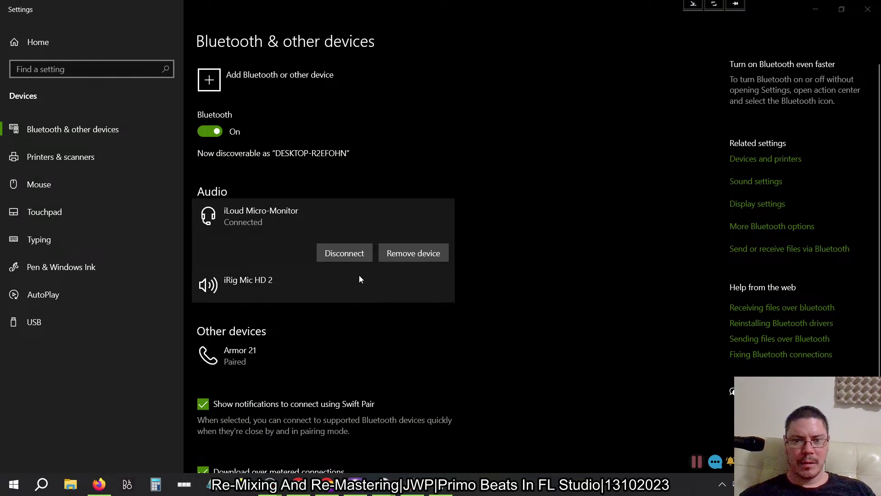
Reconnect the iLoud Micro-Monitor again, review the Sound playback devices, and confirm with OK
left_click(343, 254)
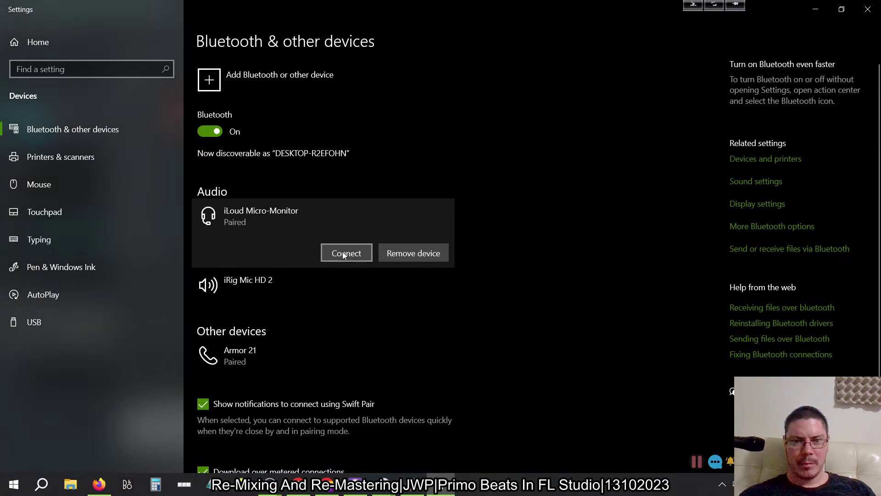
left_click(344, 254)
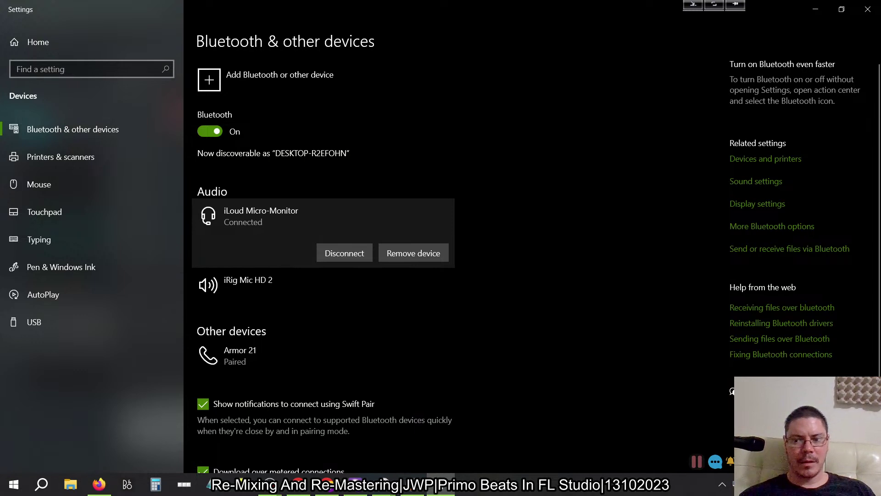
left_click(759, 484)
left_click(709, 425)
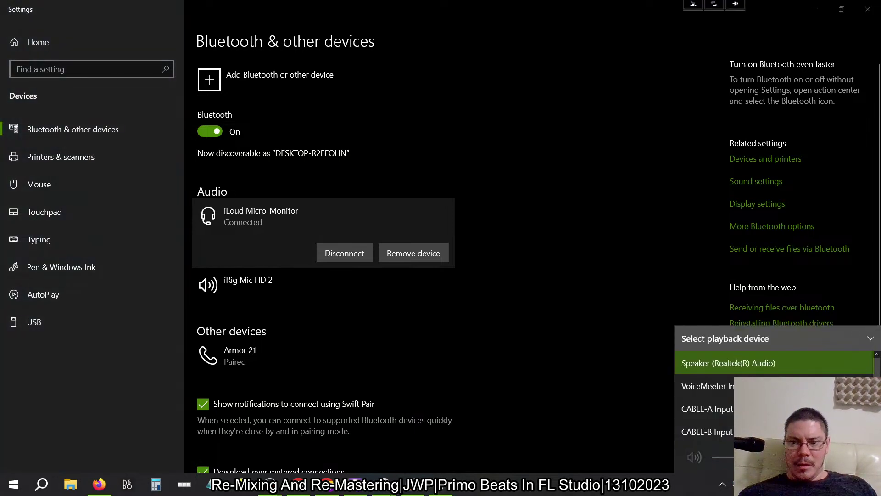
key("Escape")
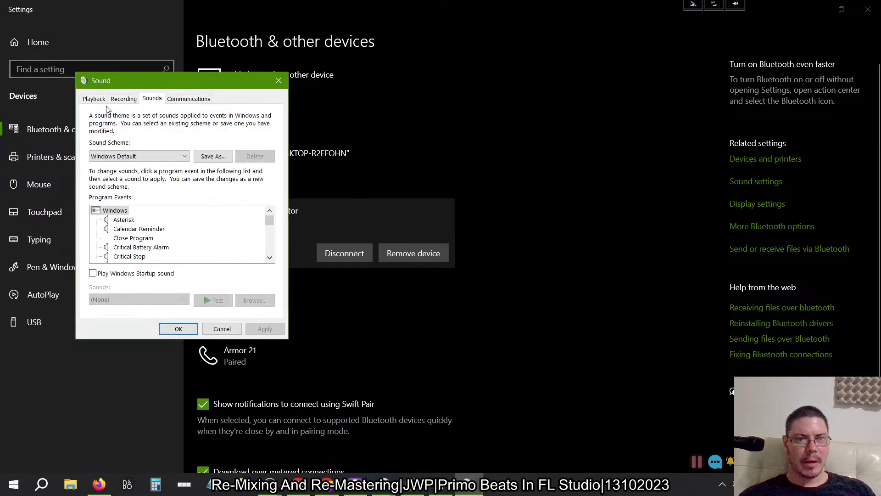
left_click(93, 99)
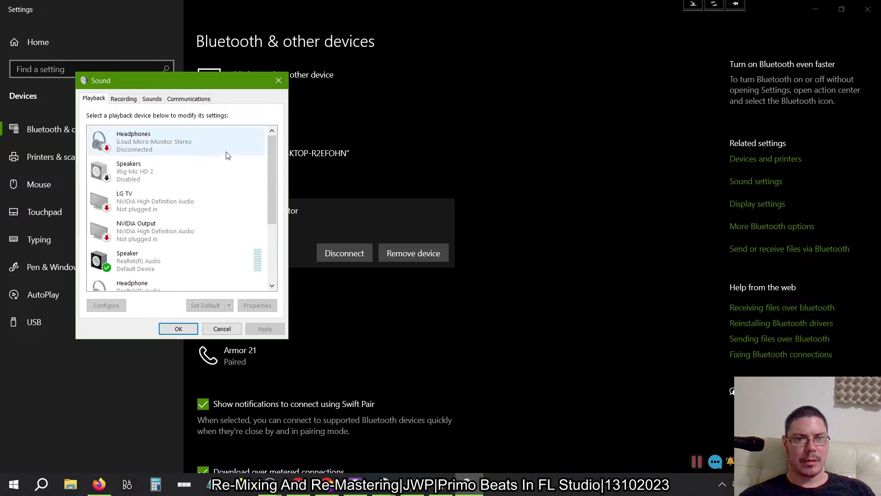
left_click(179, 328)
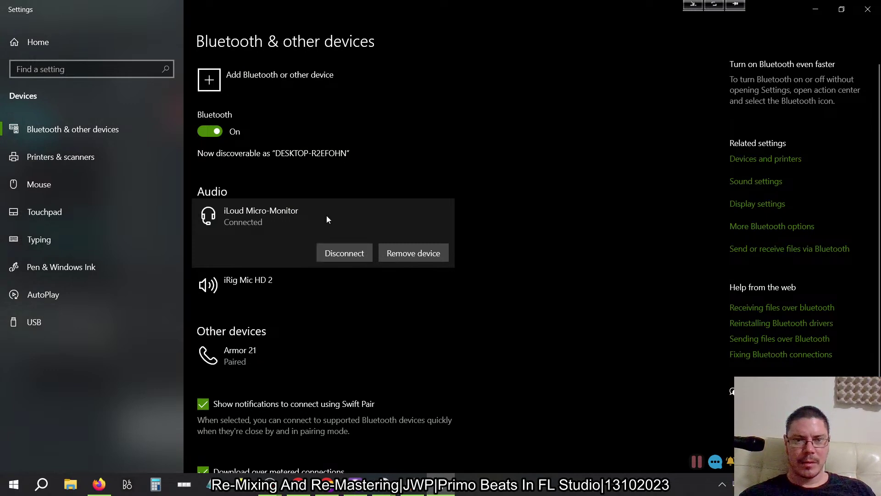
Turn Bluetooth off and on, then connect the iLoud Micro-Monitor until it shows Connected
left_click(213, 133)
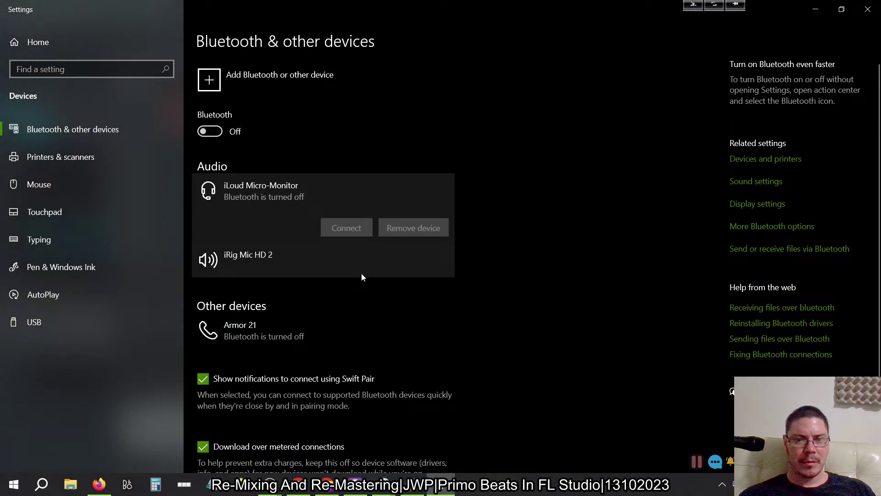
left_click(209, 133)
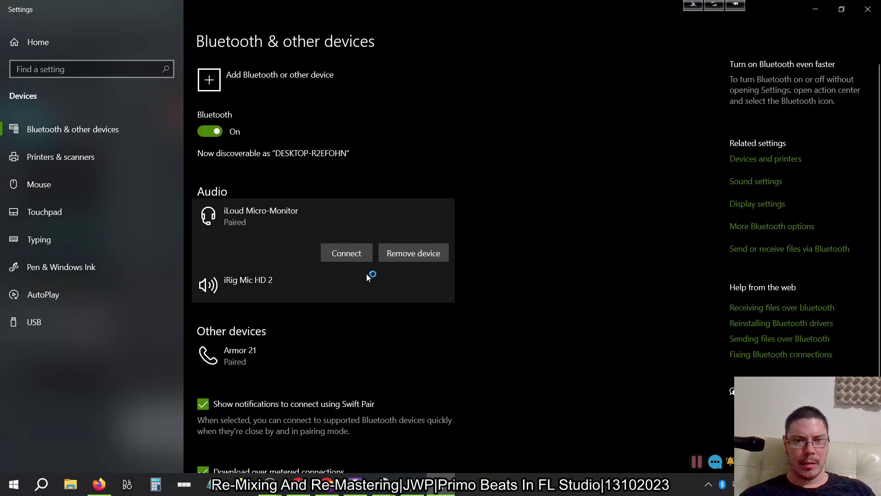
left_click(358, 256)
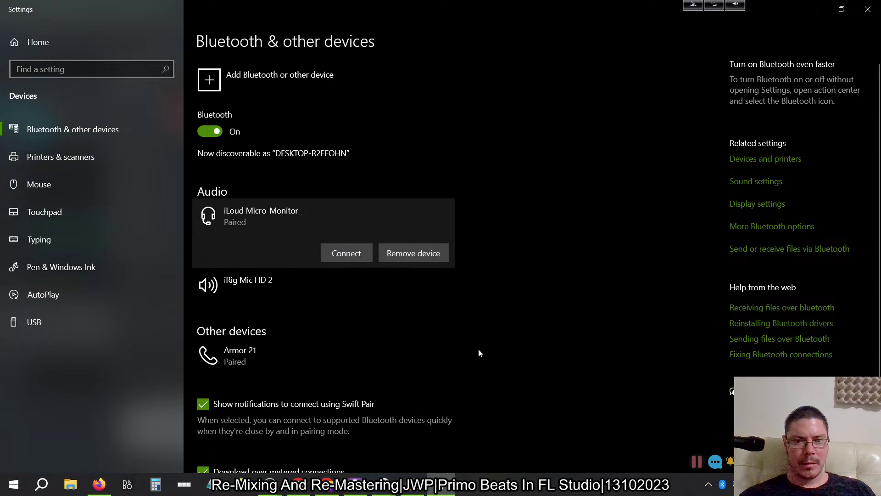
left_click(353, 258)
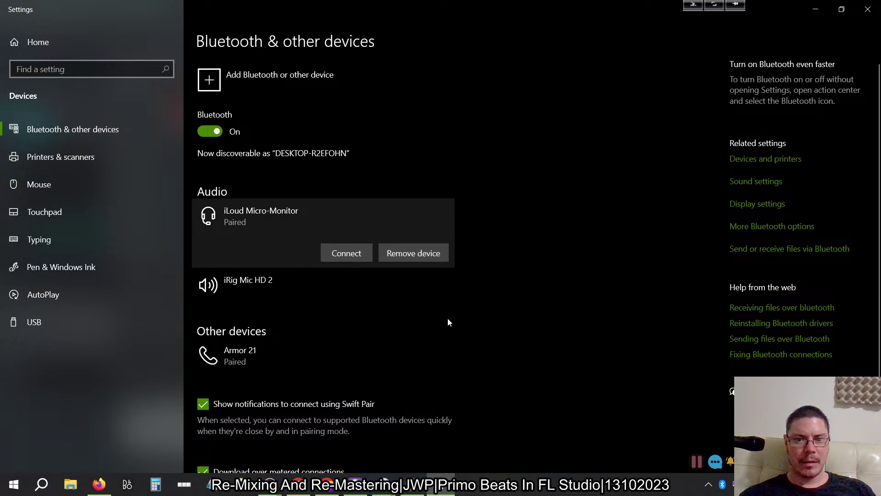
left_click(344, 253)
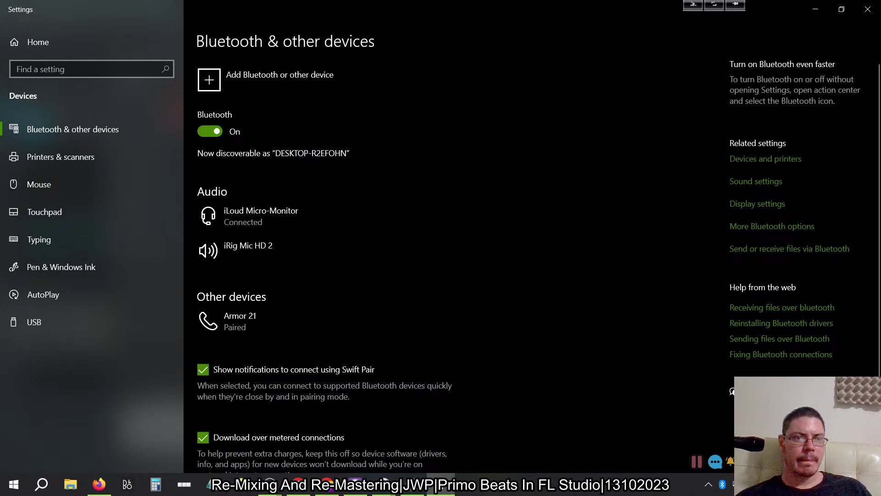
Review the available playback devices in the Windows volume flyout
left_click(750, 484)
left_click(870, 423)
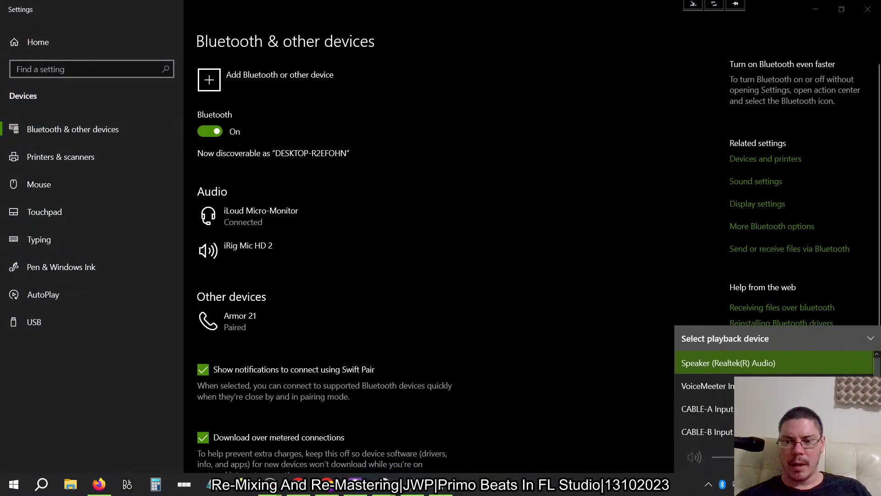
left_click(604, 458)
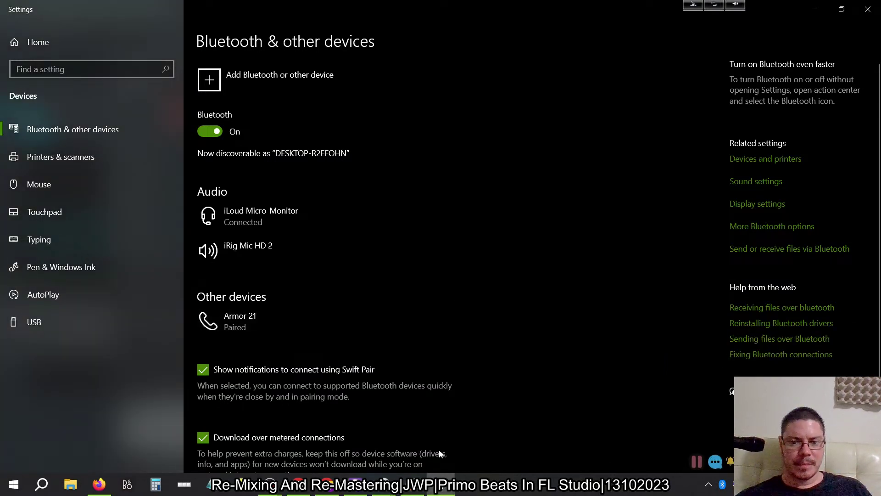
left_click(750, 484)
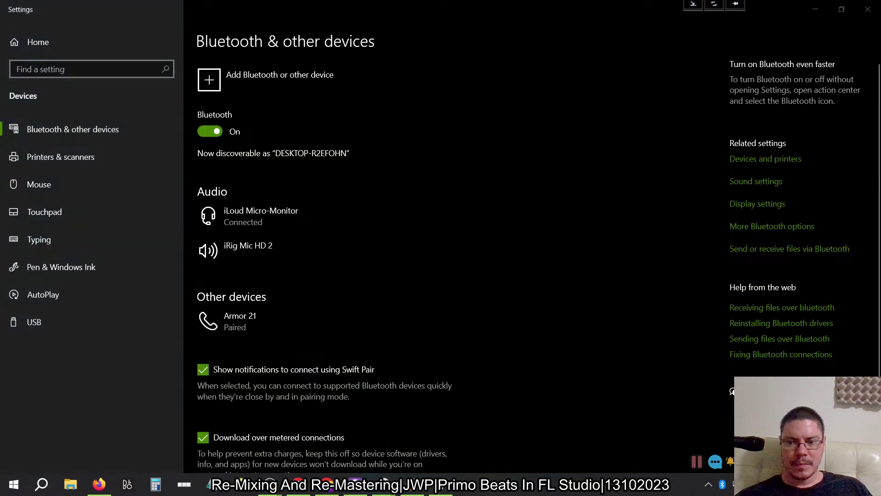
left_click(707, 429)
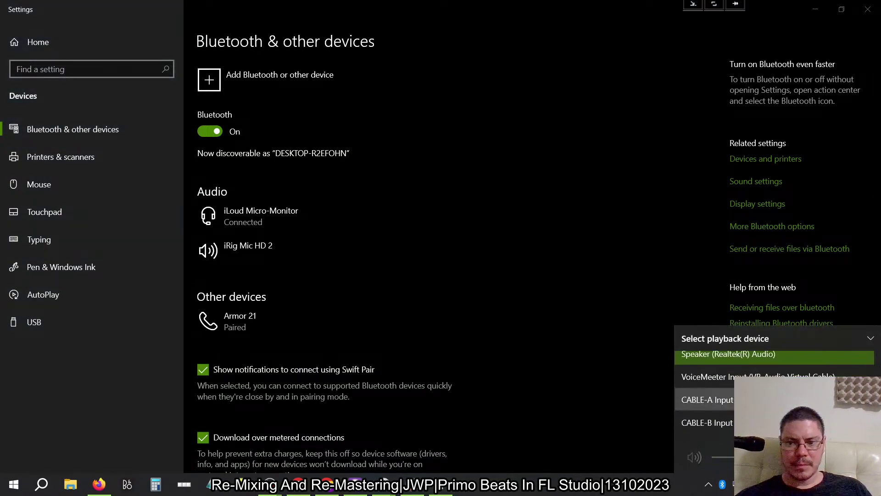
left_click(577, 276)
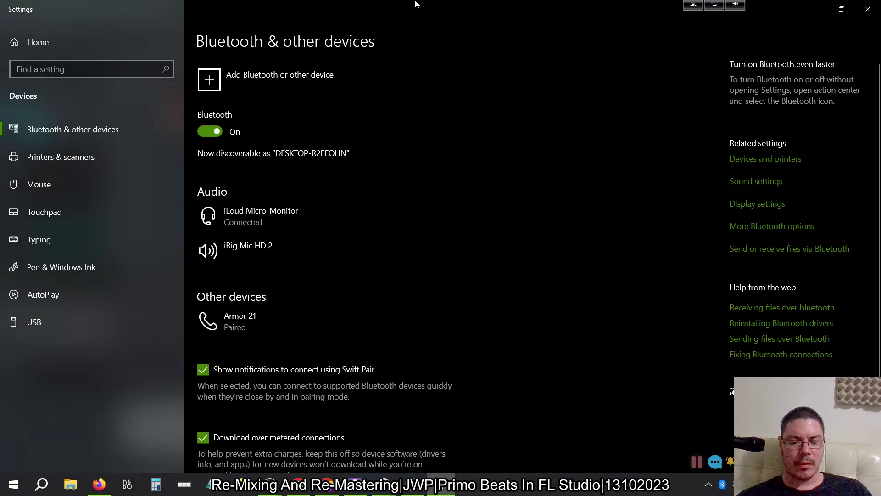
Switch to FL Studio, then minimize everything to show the desktop
key("alt+Tab")
key("alt+Tab")
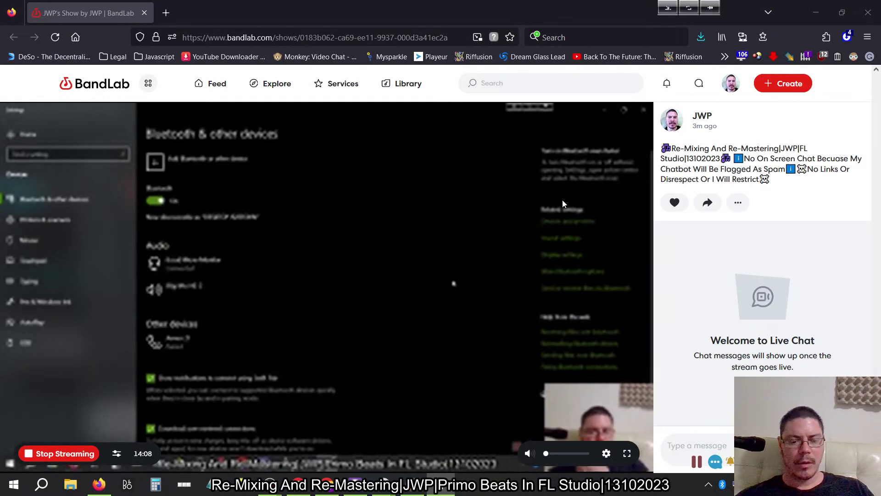
key("super+d")
right_click(463, 243)
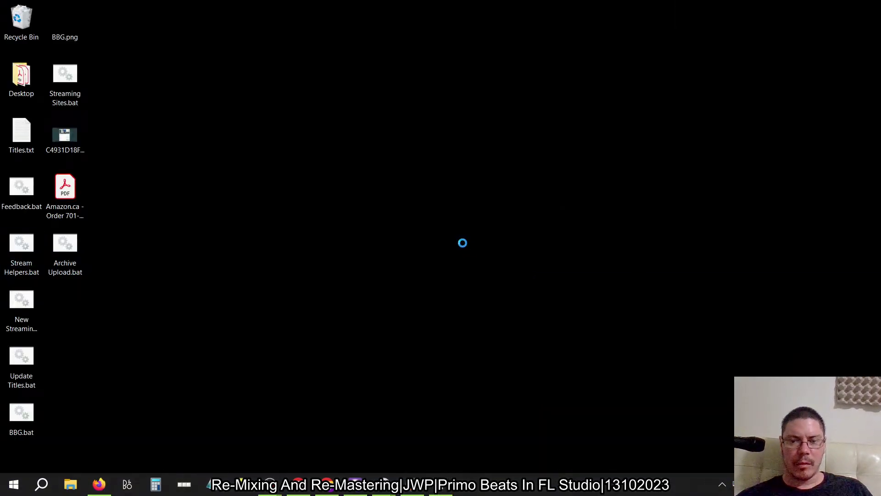
left_click(414, 269)
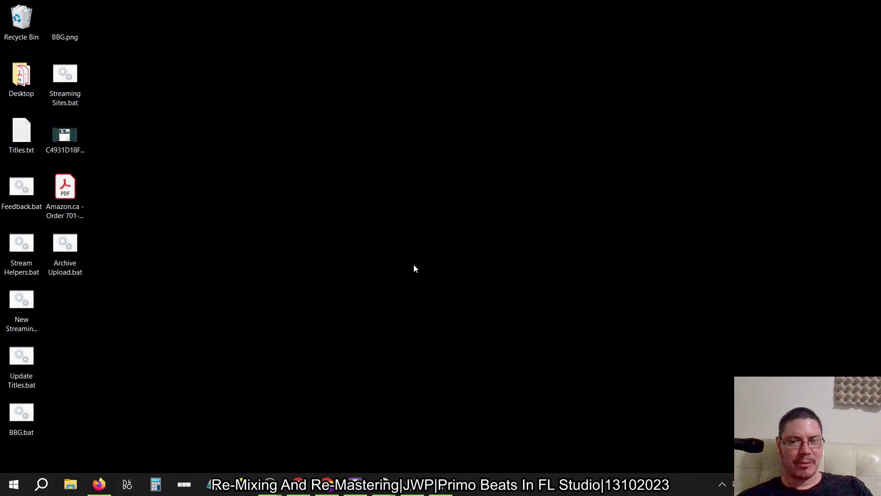
Choose Switch user in the Shut Down Windows dialog and confirm with OK
key("alt+F4")
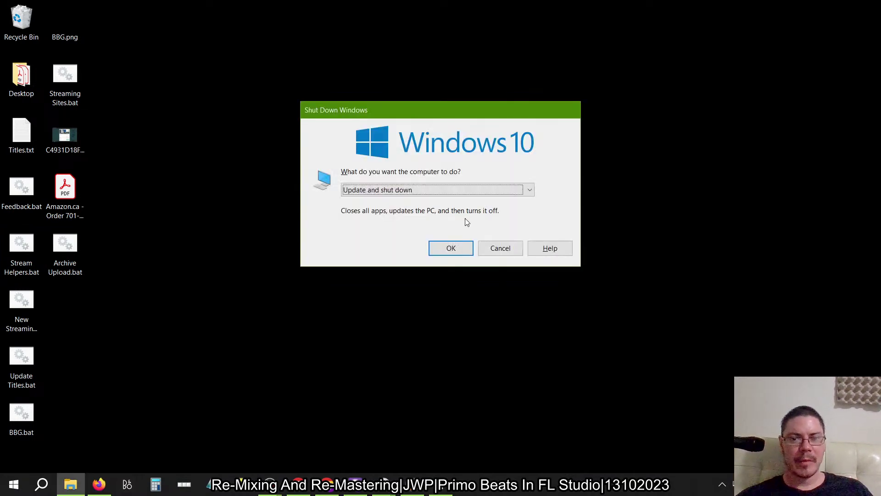
left_click(451, 193)
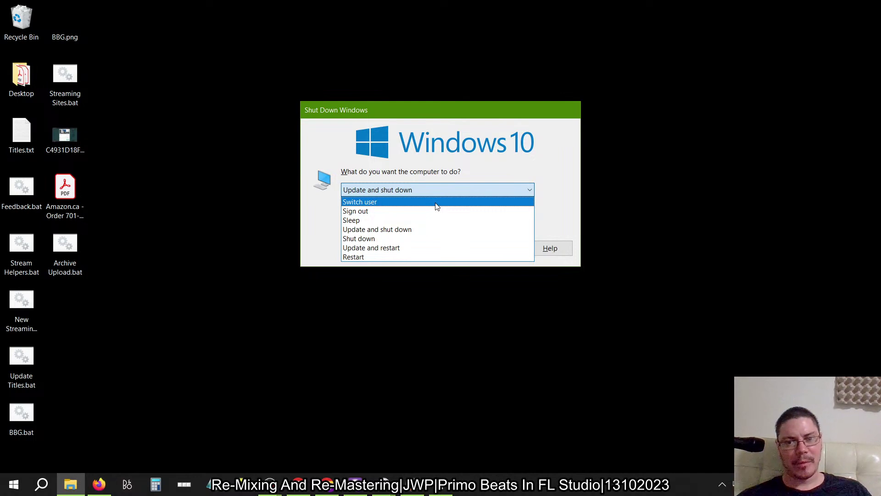
left_click(437, 205)
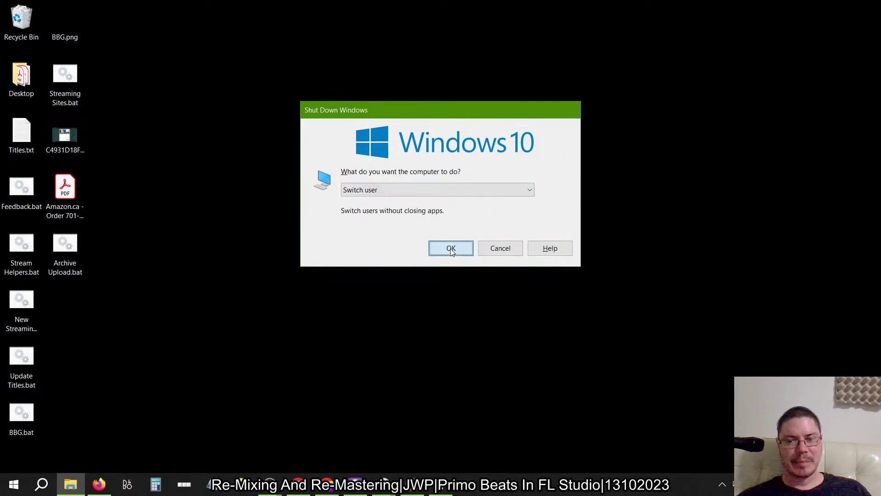
left_click(451, 249)
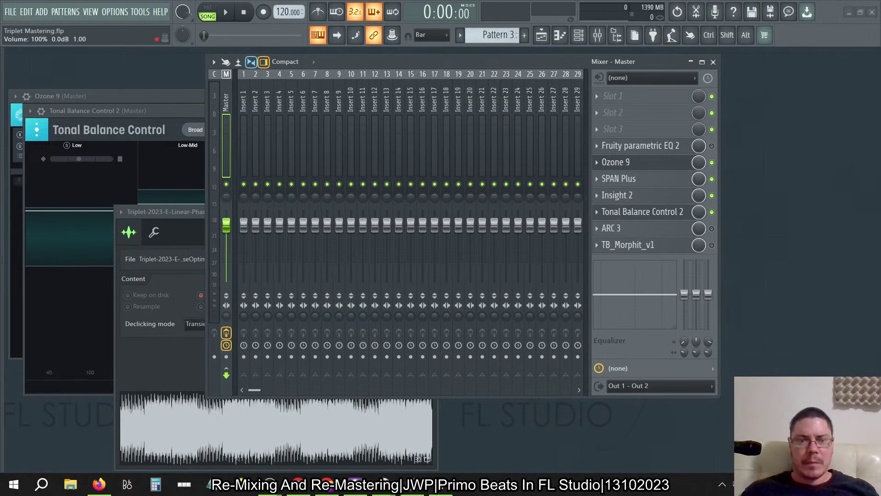
Cycle through the open windows, including FL Studio, Settings, and the stream pages, ending on the banner window
key("alt+Tab")
key("alt+Tab")
key("alt+Tab")
key("alt+Tab")
key("alt+shift+Tab")
key("alt+shift+Tab")
key("alt+Tab")
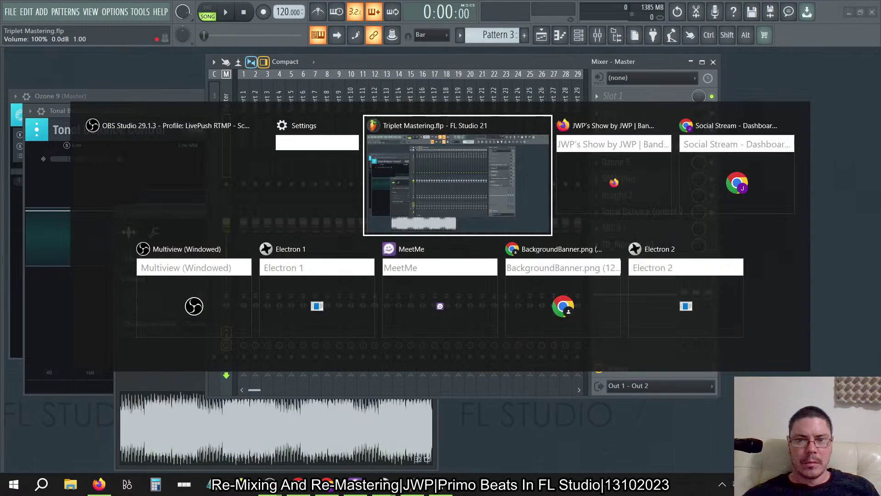
key("alt+shift+Tab")
key("alt+shift+Tab")
key("alt+shift+Tab")
key("Escape")
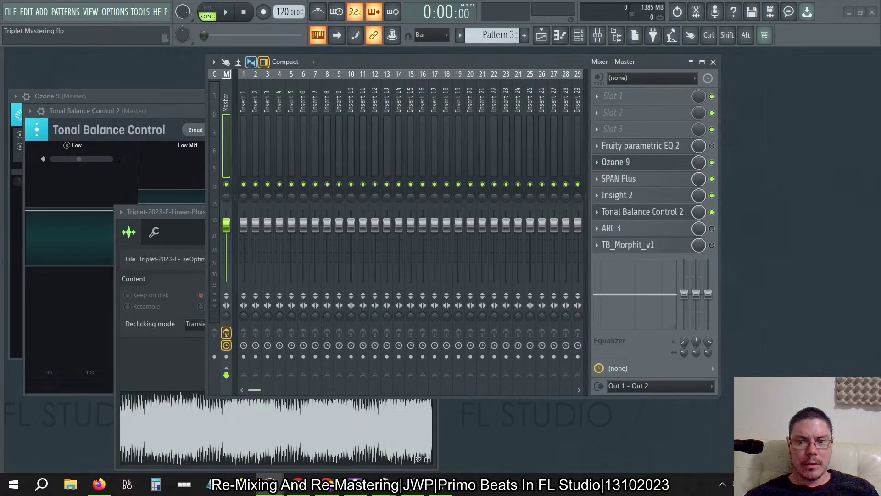
key("alt+Tab")
key("Escape")
key("alt+Tab")
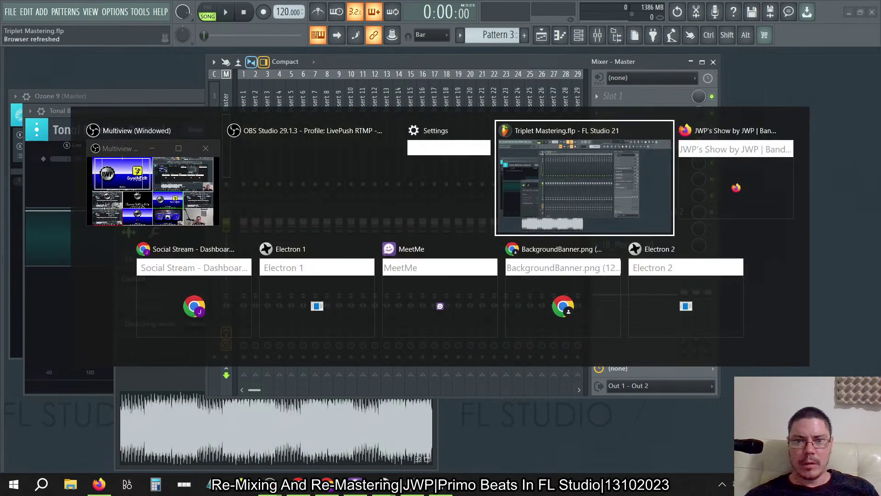
key("alt+shift+Tab")
key("alt+Tab")
key("alt+Tab")
key("alt+Tab")
key("alt+Tab")
key("alt+Tab")
key("alt+Tab")
key("alt+Tab")
key("alt+Tab")
key("alt+Tab")
key("alt+Tab")
key("alt+shift+Tab")
key("alt+Tab")
key("alt+Tab")
key("alt+Tab")
key("alt+Tab")
key("alt+Tab")
key("alt+Tab")
key("alt+Tab")
key("alt+shift+Tab")
key("alt+Tab")
key("alt+Tab")
key("alt+Tab")
key("alt+Tab")
key("alt+Tab")
key("alt+Tab")
key("alt+Tab")
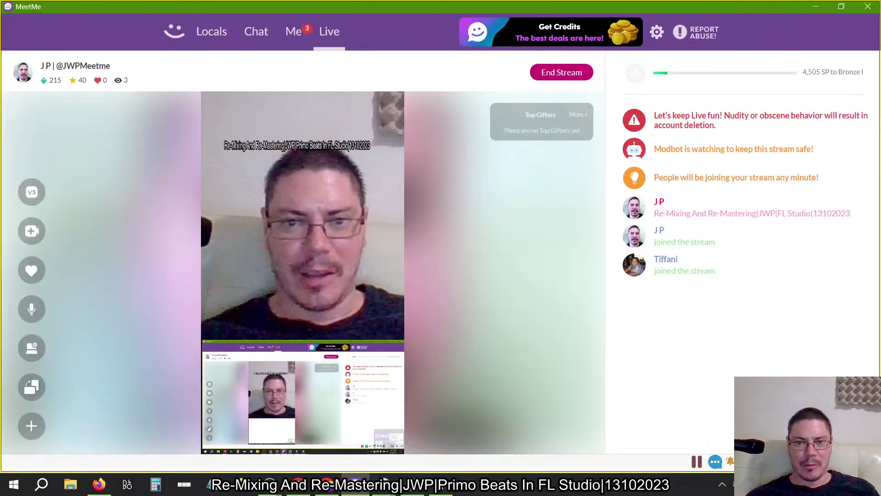
key("alt+Tab")
key("alt+Tab")
key("alt+Tab")
key("alt+Tab")
key("alt+Tab")
key("alt+Tab")
key("alt+Tab")
key("alt+Tab")
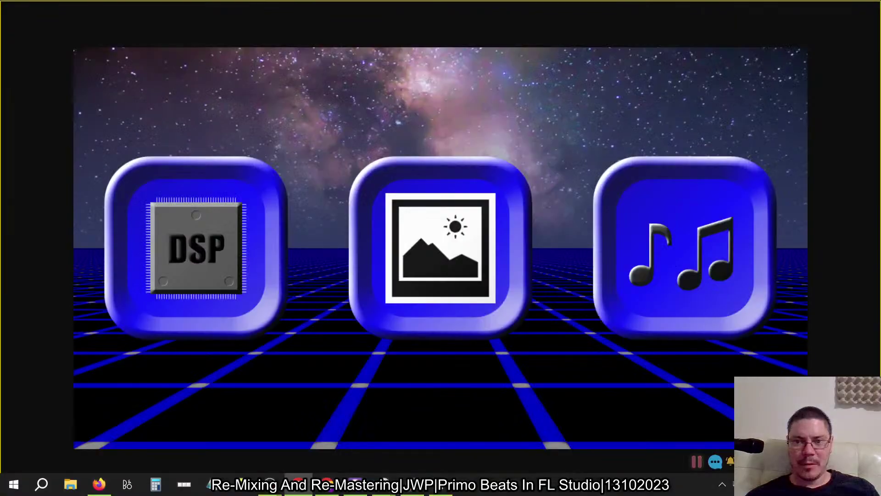
key("alt+Tab")
key("alt+Tab")
key("alt+Tab")
key("alt+Tab")
key("alt+Tab")
key("alt+Tab")
key("alt+Tab")
key("alt+Tab")
key("alt+Tab")
key("alt+Tab")
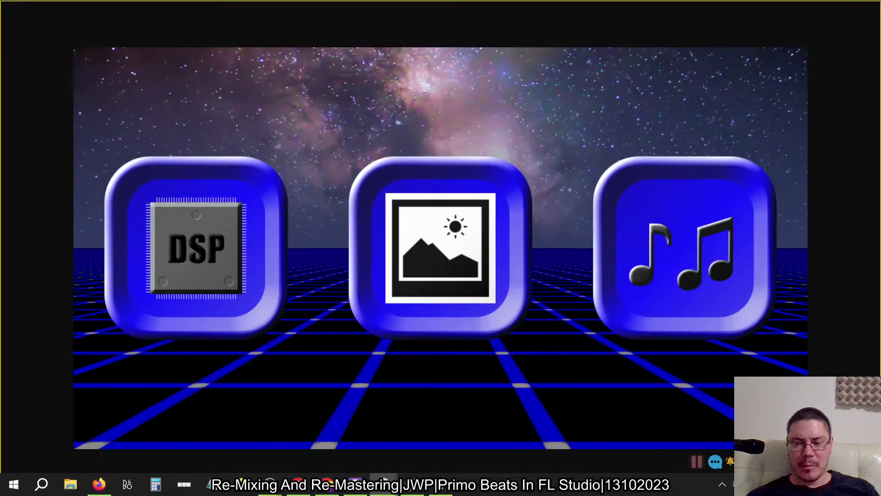
Make the banner window unclickable, then bring up the Action Center with Win+A
right_click(697, 461)
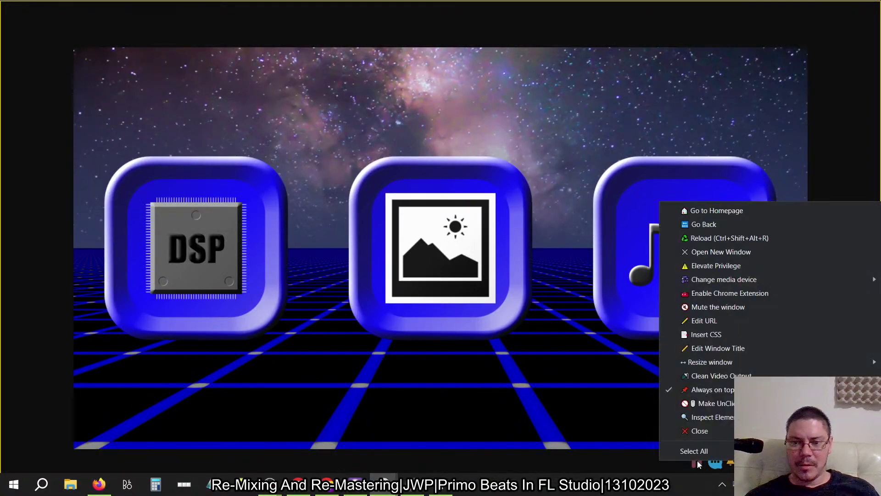
left_click(696, 403)
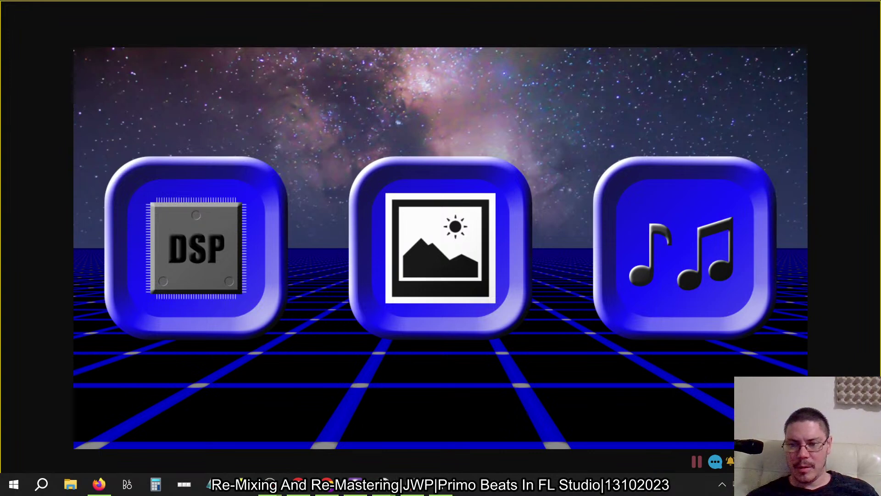
key("super+a")
Open Bluetooth settings from the quick tile and connect the iLoud Micro-Monitor speaker
right_click(797, 286)
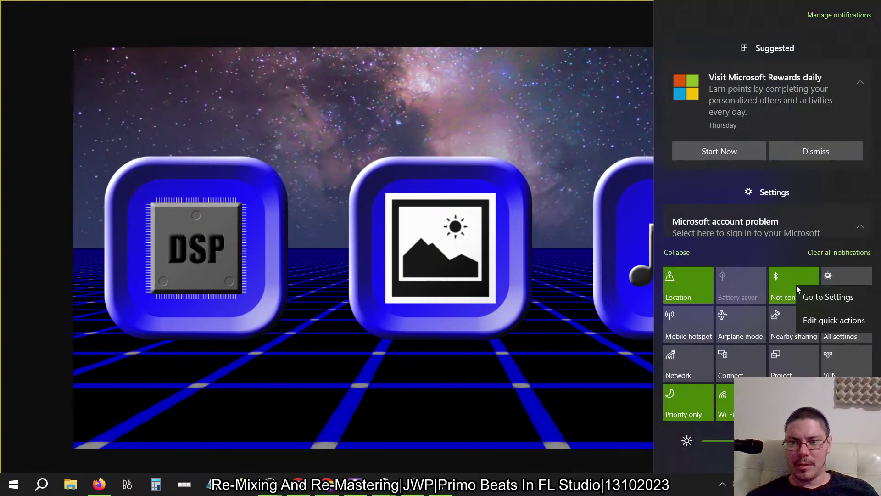
left_click(808, 295)
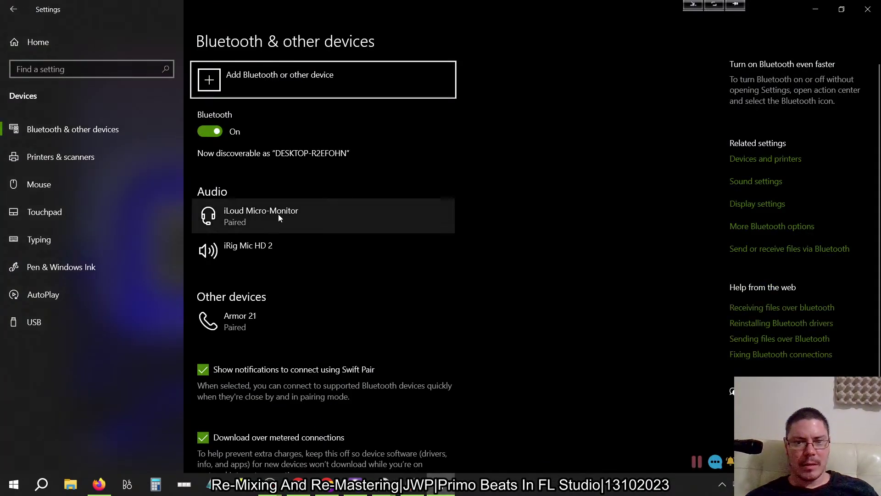
left_click(278, 214)
left_click(347, 255)
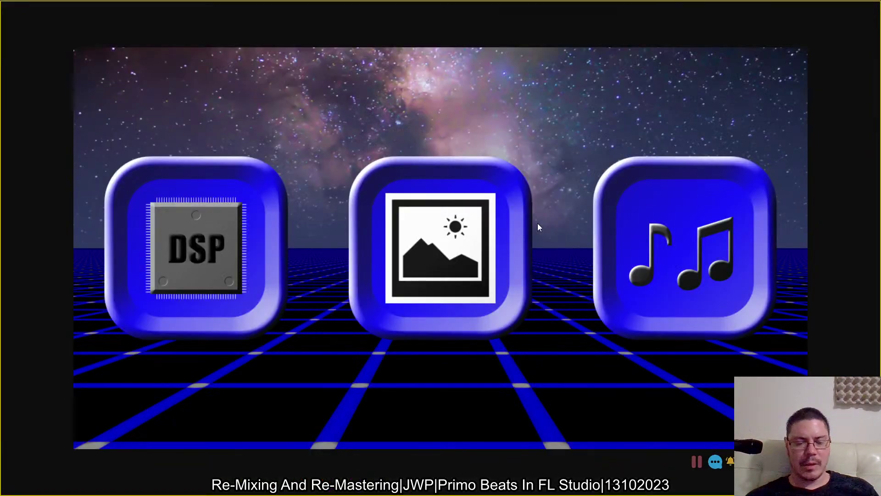
Return to the FL Studio Triplet Mastering project window
key("alt+Tab")
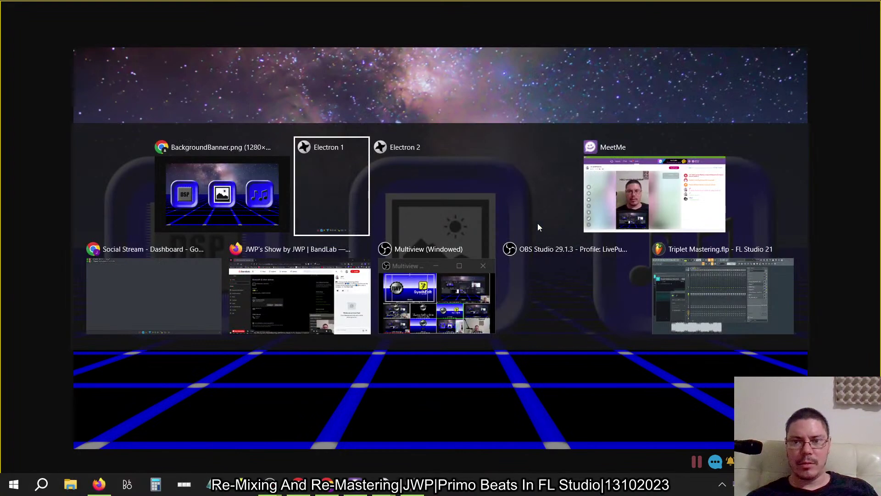
key("alt+Tab")
key("alt+Tab")
key("alt+Tab")
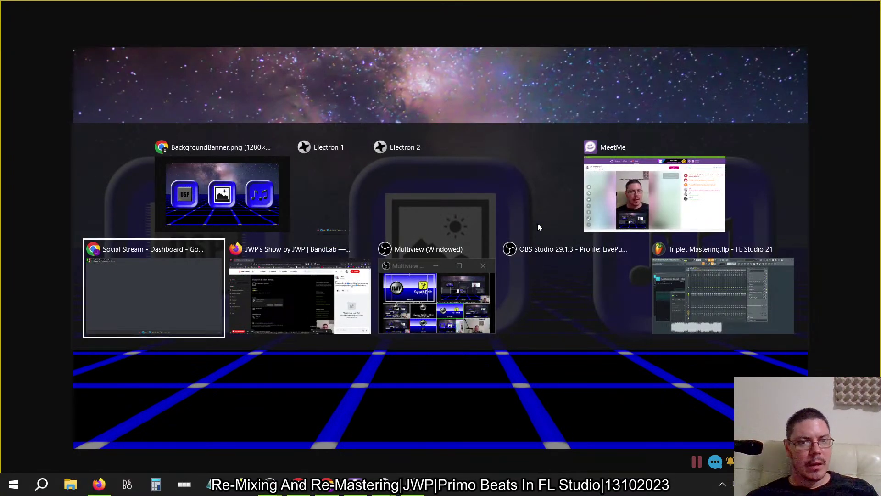
key("alt+Tab")
key("alt+Tab")
key("alt+Tab")
key("alt+Tab")
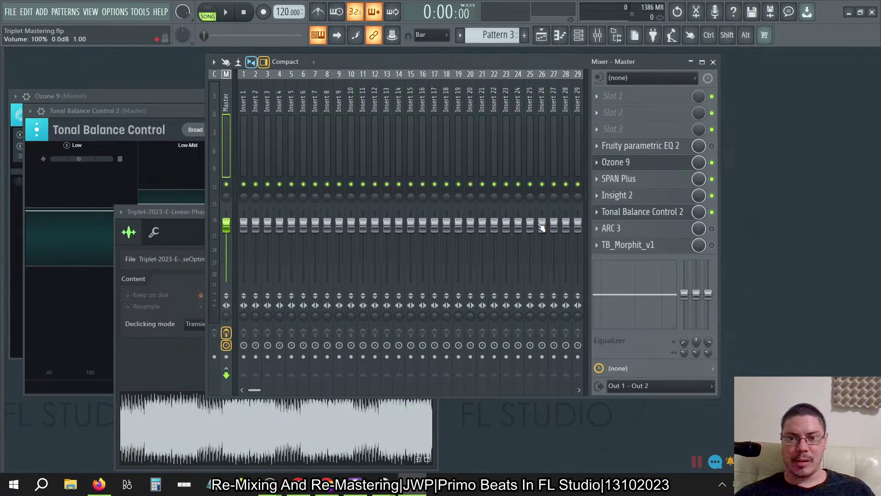
left_click(171, 107)
left_click(174, 98)
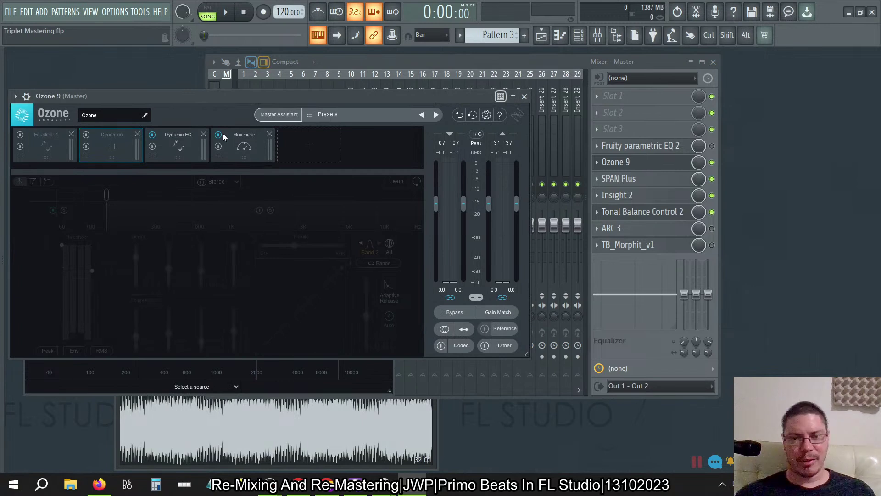
left_click(237, 35)
left_click(225, 12)
left_click(243, 12)
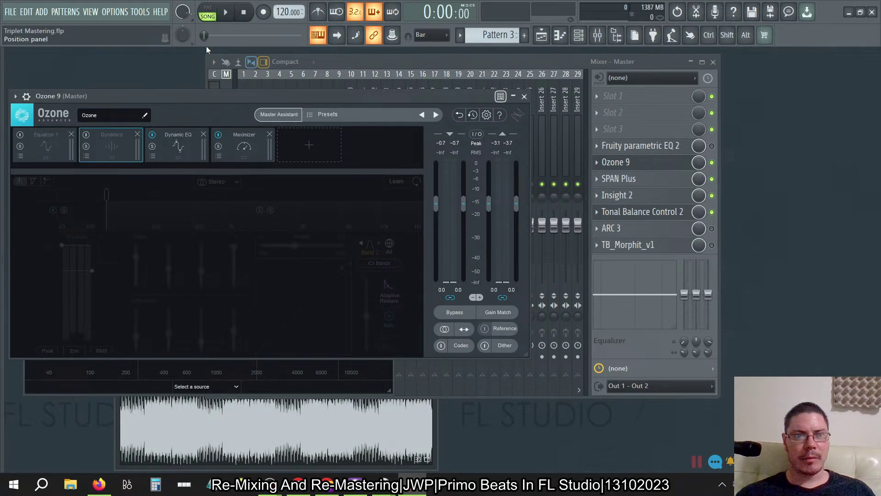
left_click(547, 62)
left_click(91, 12)
mouse_move(114, 12)
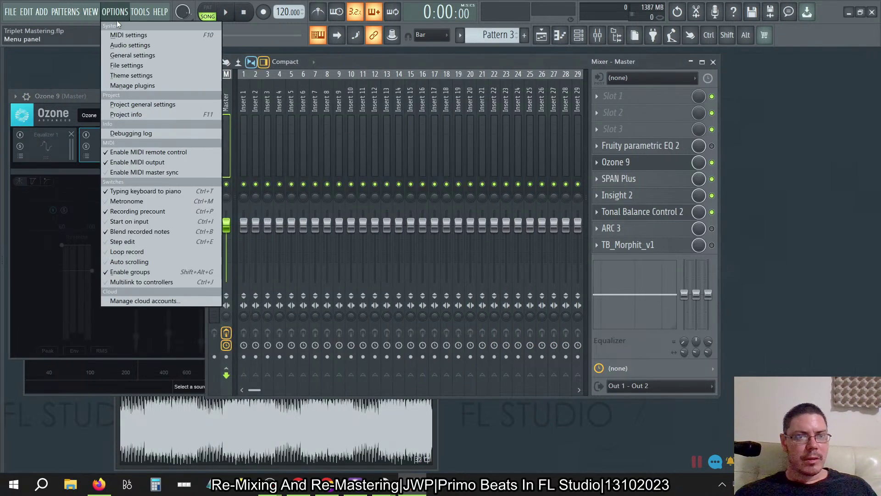
left_click(121, 45)
left_click(347, 162)
left_click(672, 198)
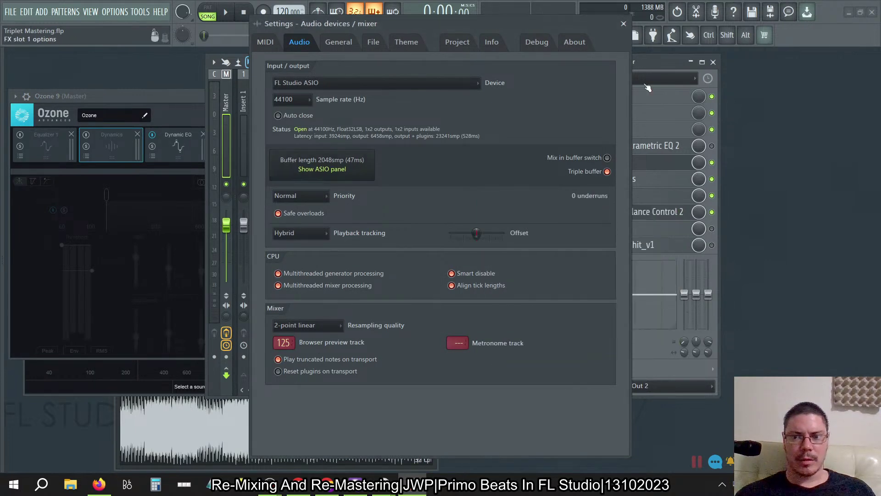
left_click(624, 23)
left_click(227, 13)
left_click(245, 13)
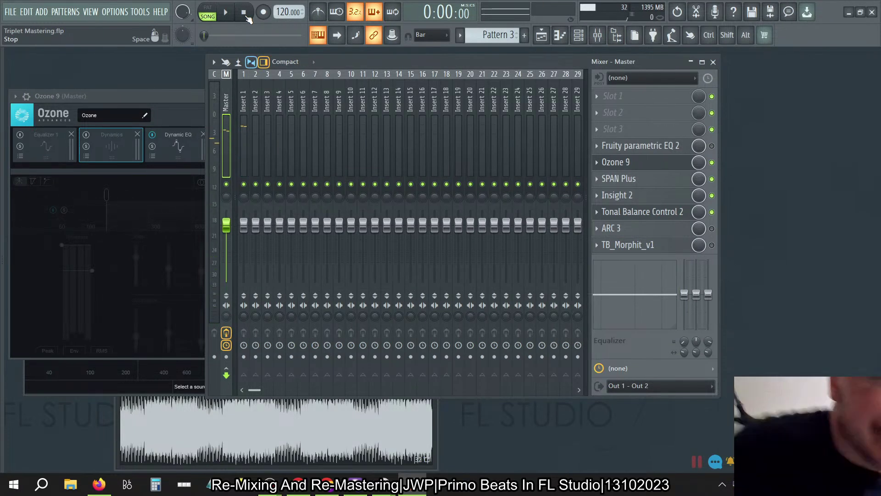
Play the song, reset master stereo separation, disable Fruity parametric EQ 2, and close Ozone 9
key("space")
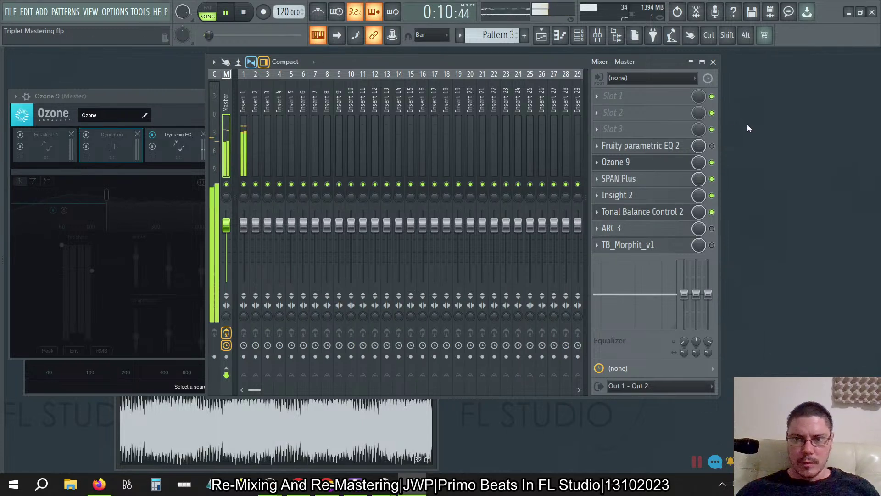
left_click_drag(227, 317, 226, 318)
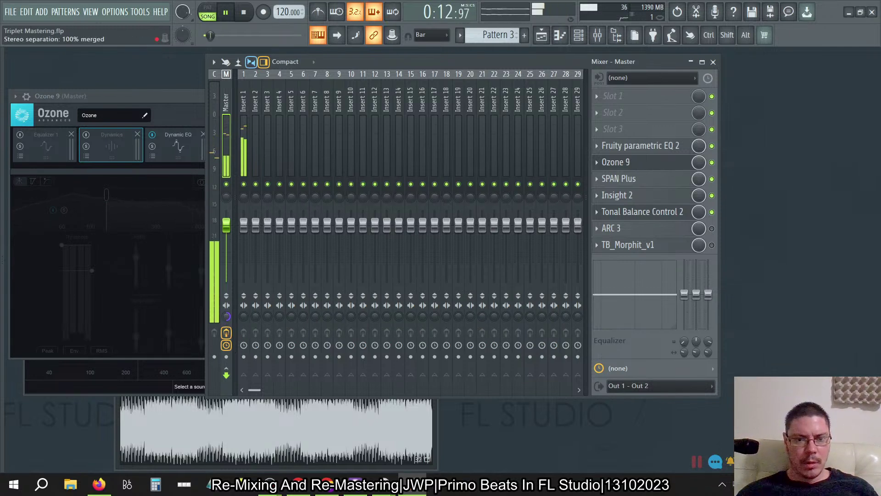
right_click(227, 315)
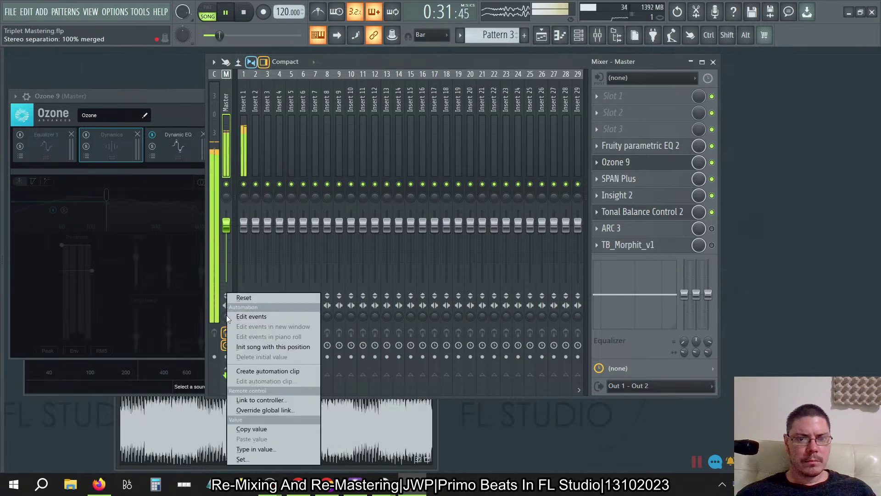
left_click(254, 298)
left_click(712, 146)
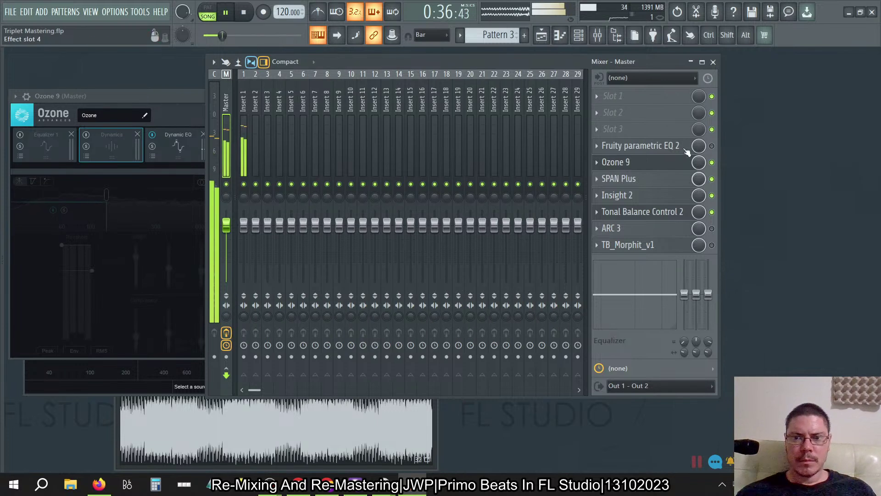
left_click(667, 161)
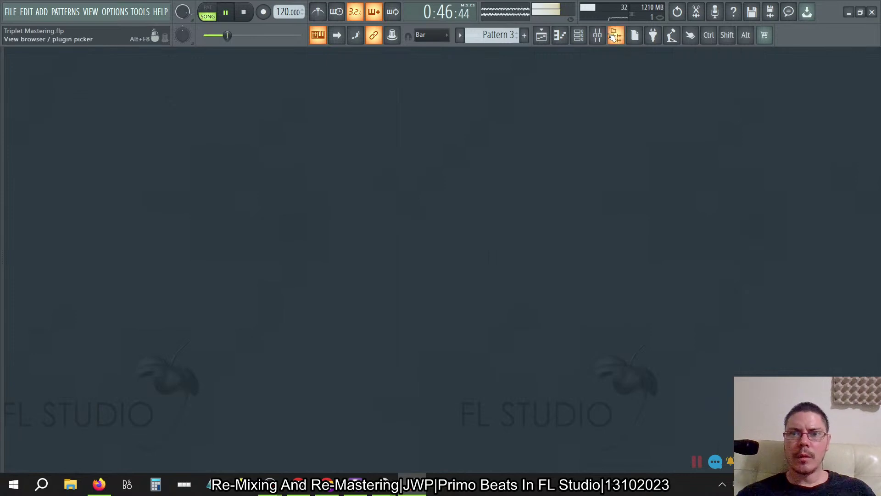
Reopen the mixer, toggle Ozone 9 off and back on, and move its window right
left_click(598, 35)
left_click(712, 163)
left_click(712, 162)
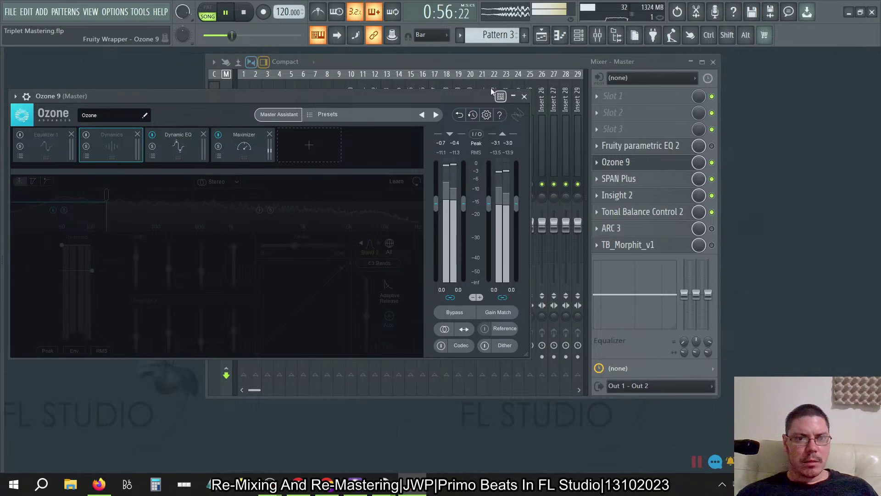
left_click_drag(324, 97, 339, 79)
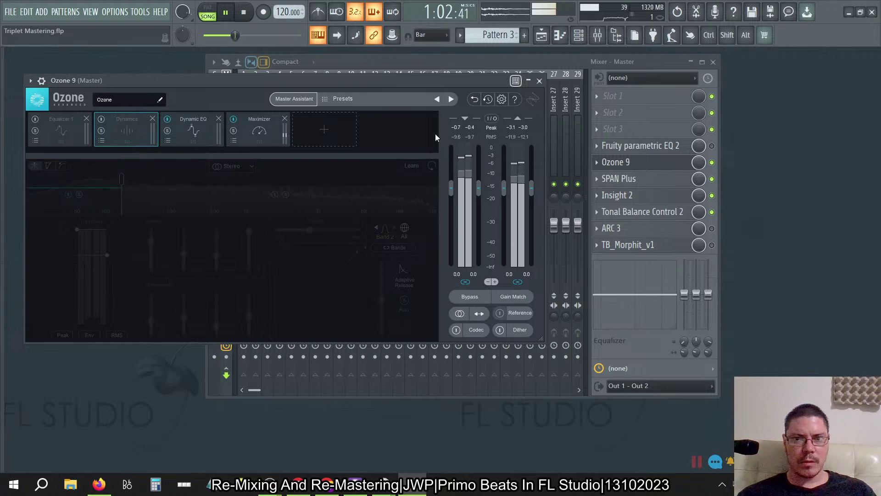
Set the song position to around bar 8 in the Playlist, then close it
key("F5")
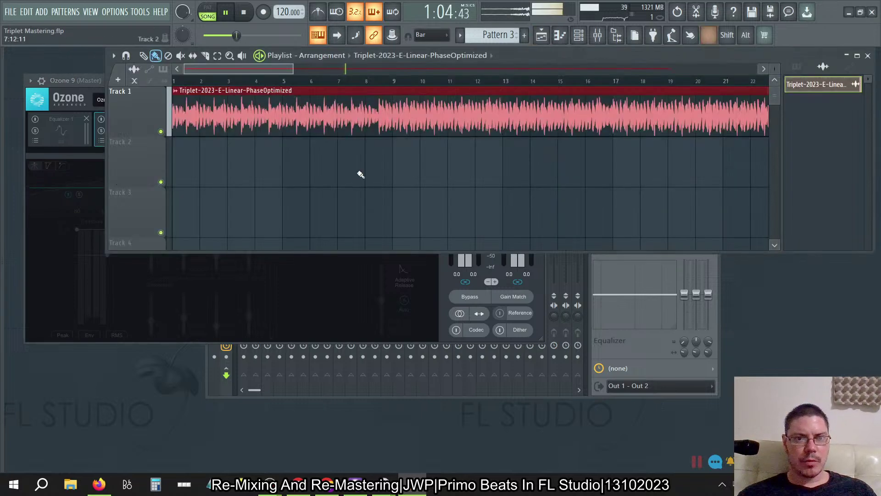
scroll(360, 173, "down", 5)
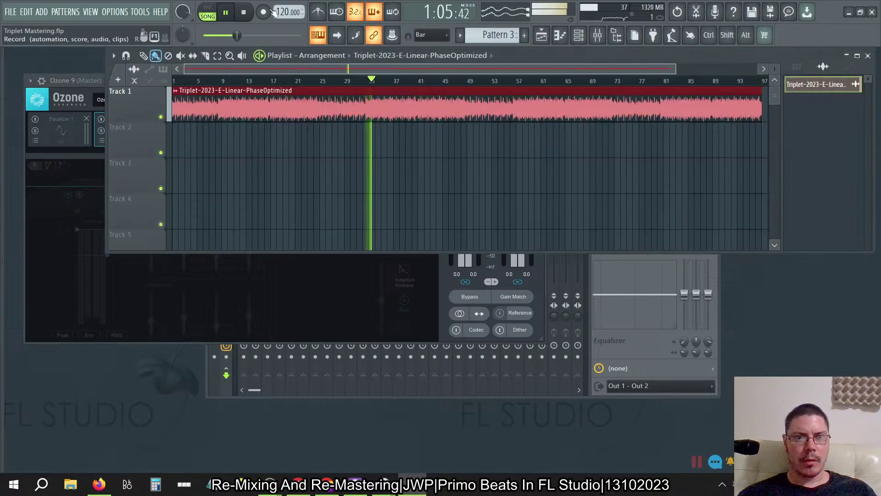
left_click(215, 84)
left_click(215, 84)
key("ctrl+a")
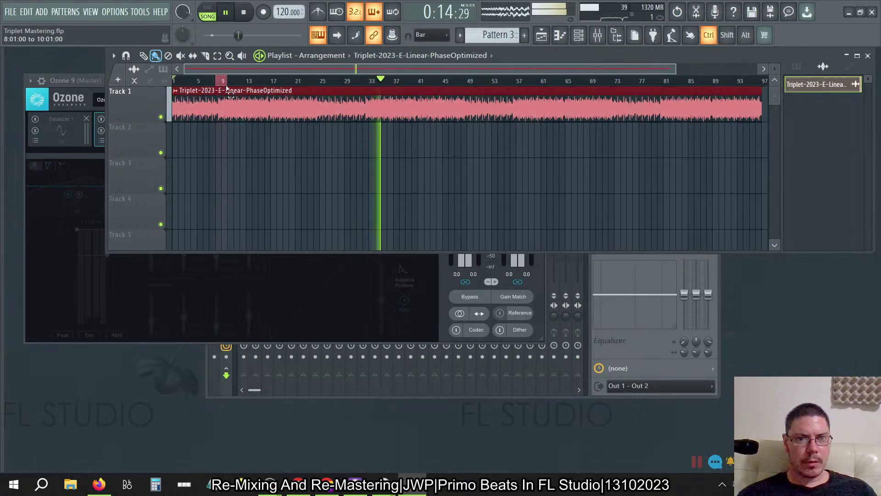
left_click(868, 56)
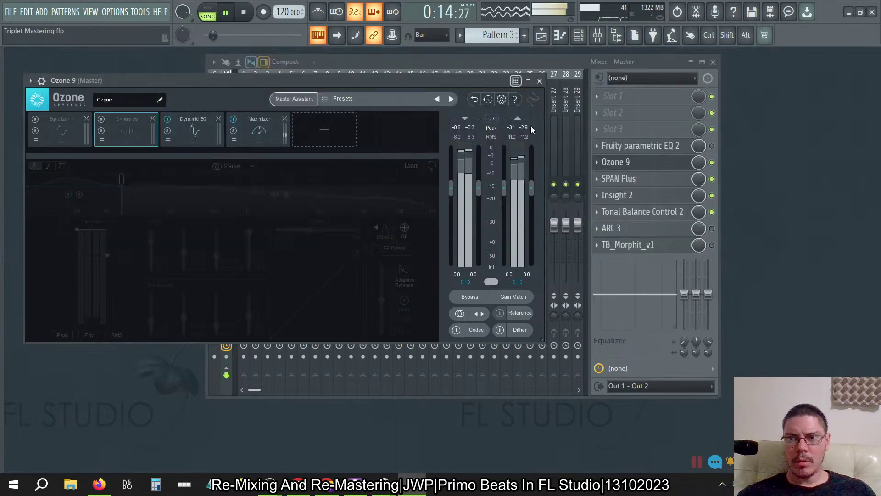
Run Ozone 9's Master Assistant analysis until its suggestion is ready
left_click(301, 97)
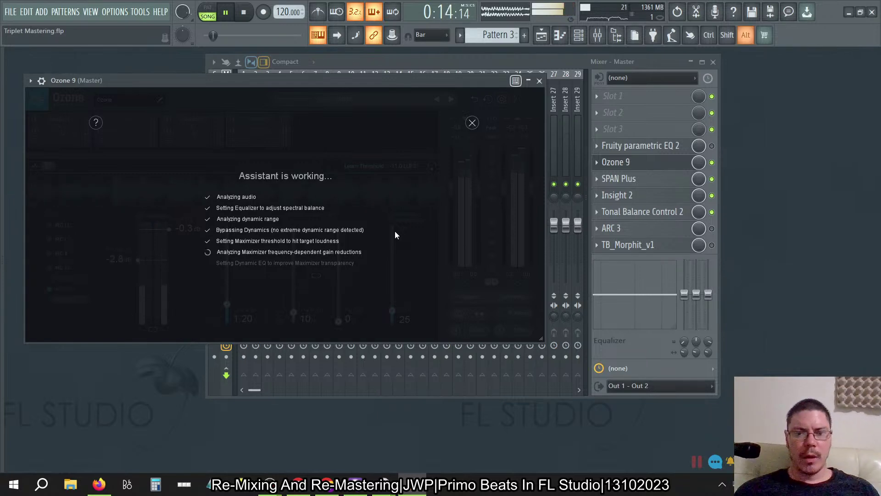
key("alt+Tab")
key("alt+Tab")
key("alt+Tab")
key("alt+Tab")
key("alt+Tab")
key("alt+Tab")
key("alt+Tab")
key("alt+Tab")
key("alt+Tab")
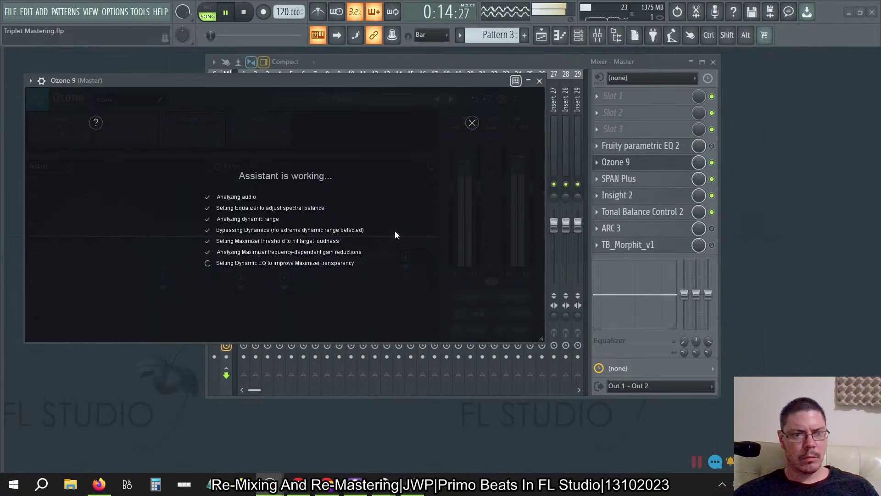
key("alt+Tab")
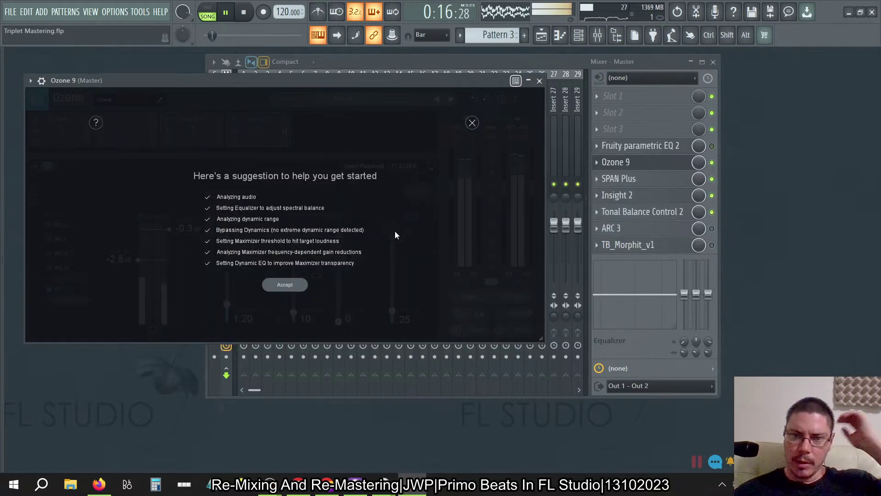
Accept the Master Assistant chain, bypass Equalizer 1, and review the Dynamics, Dynamic EQ and Maximizer modules
left_click(286, 285)
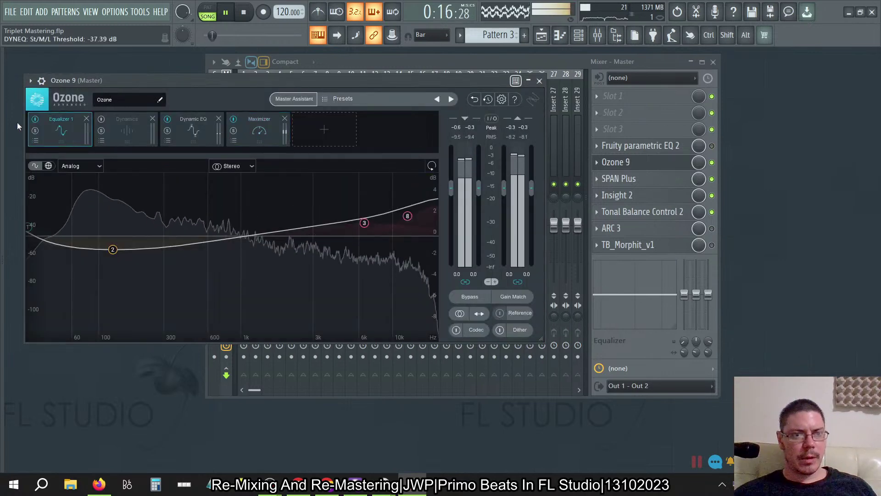
left_click(35, 120)
left_click(128, 138)
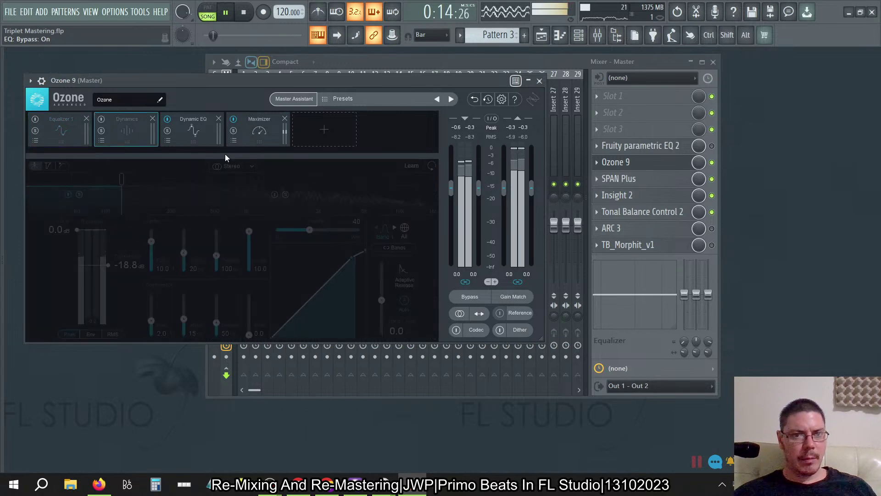
left_click(184, 126)
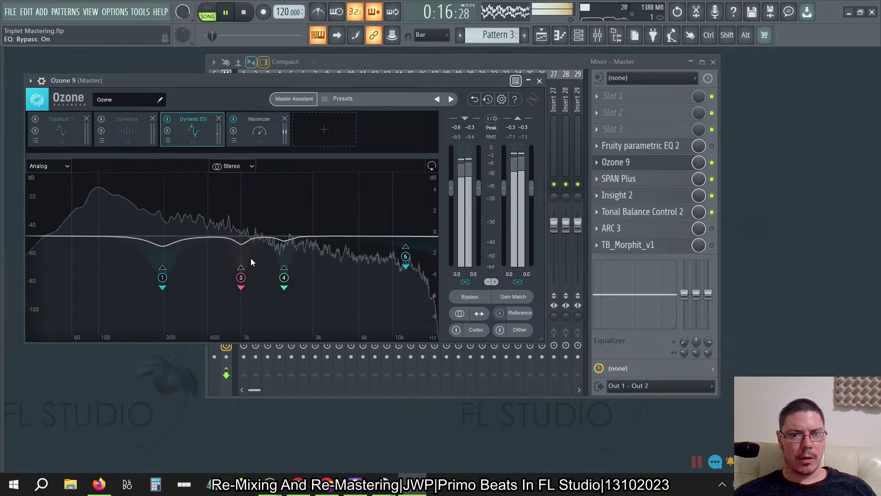
left_click(261, 129)
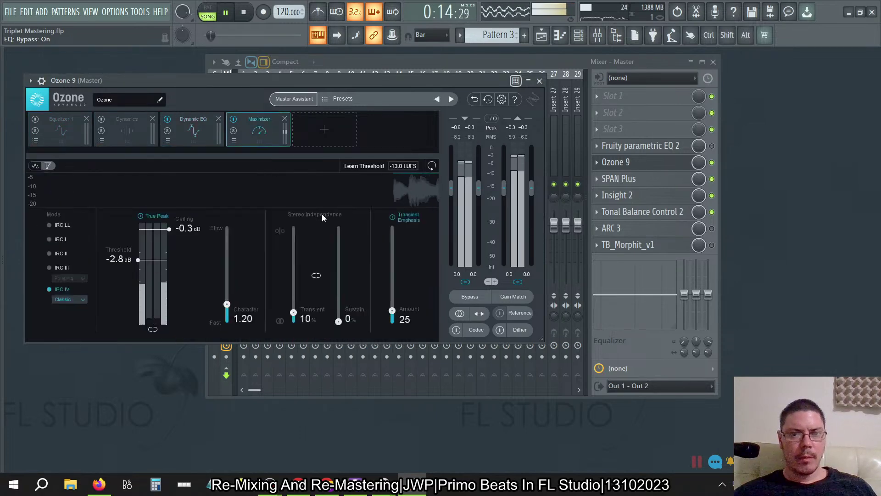
Have the Maximizer learn its threshold, with a -2.0 dB ceiling and IRC III mode
left_click(366, 167)
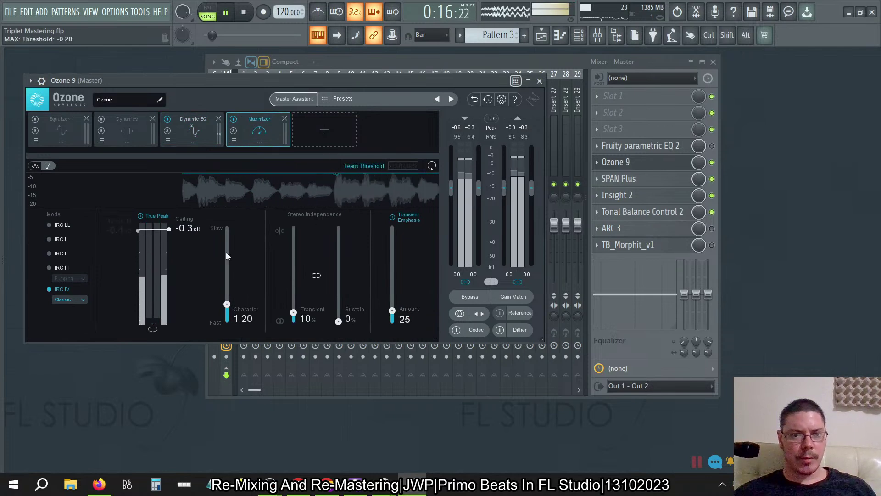
double_click(186, 228)
type("-2")
key("Return")
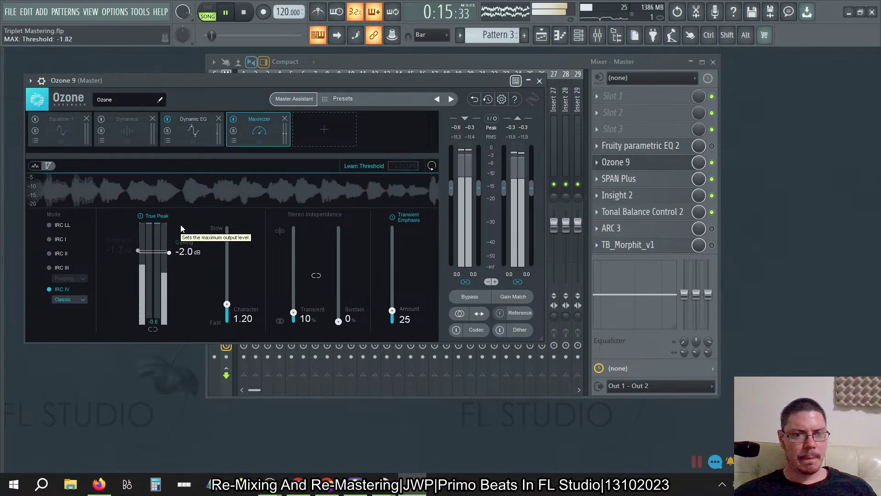
left_click(62, 267)
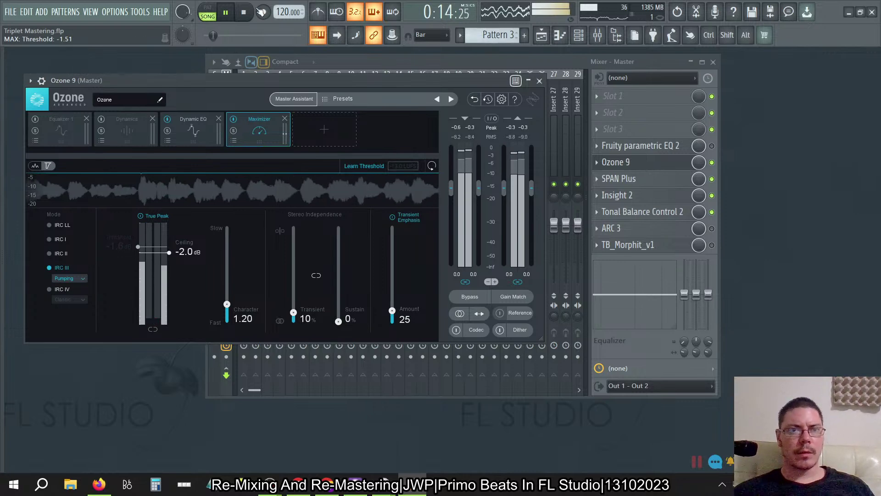
Restart playback from bar 16, the 30-second mark
key("space")
left_click(546, 40)
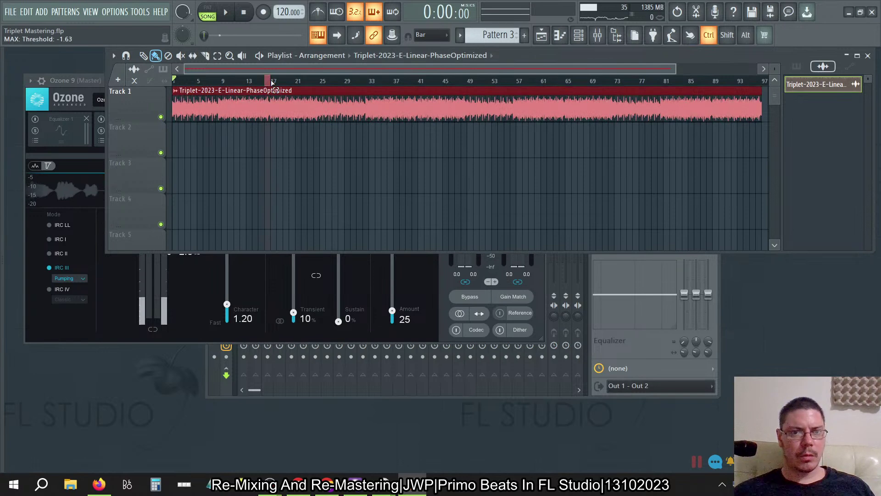
left_click(270, 81)
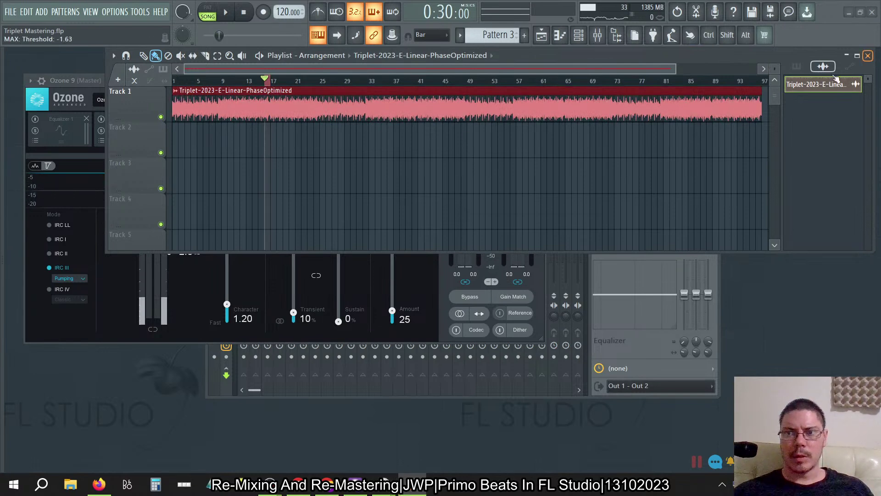
left_click(868, 55)
key("space")
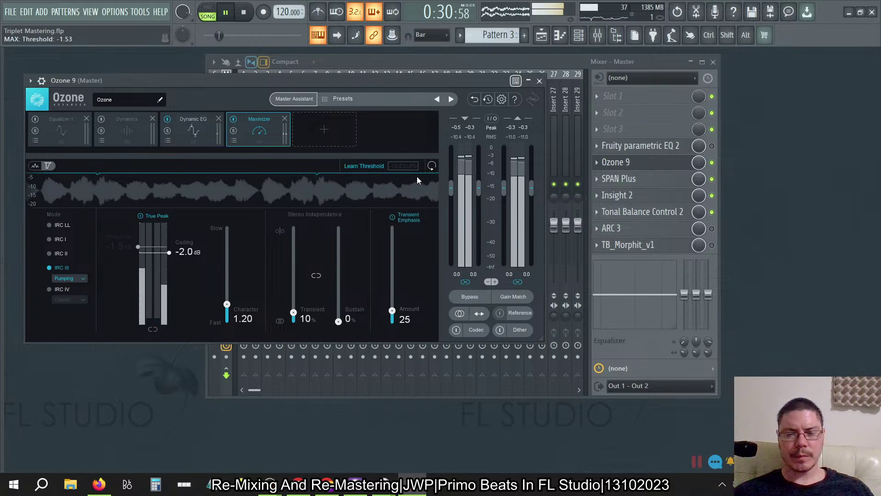
Meter the master with Insight 2, stop playback, and show Ozone 9's Dynamics module settings
left_click(617, 195)
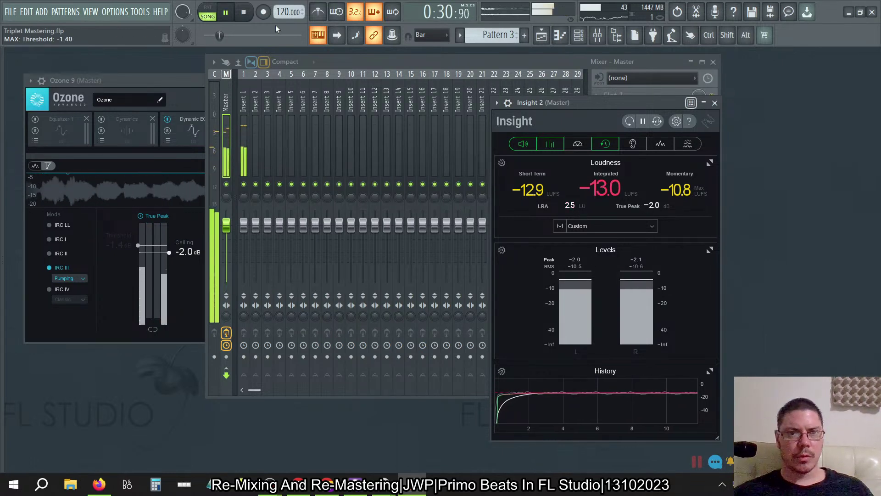
key("space")
left_click(179, 83)
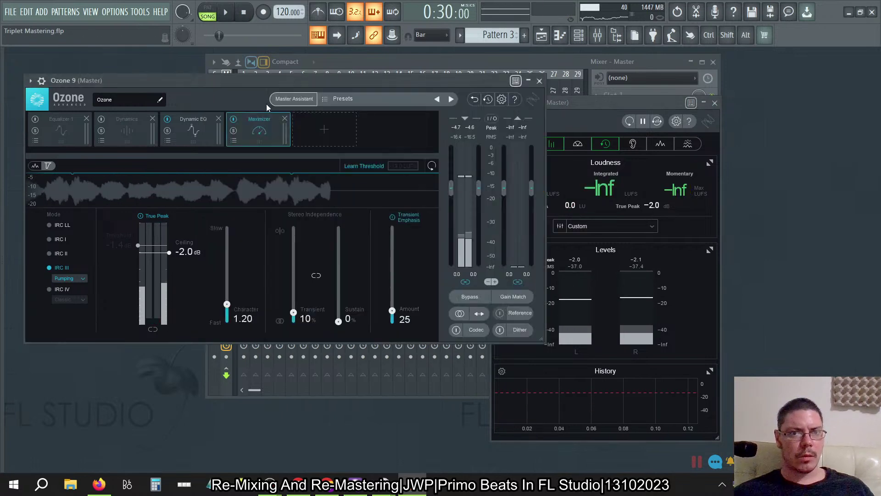
left_click(127, 128)
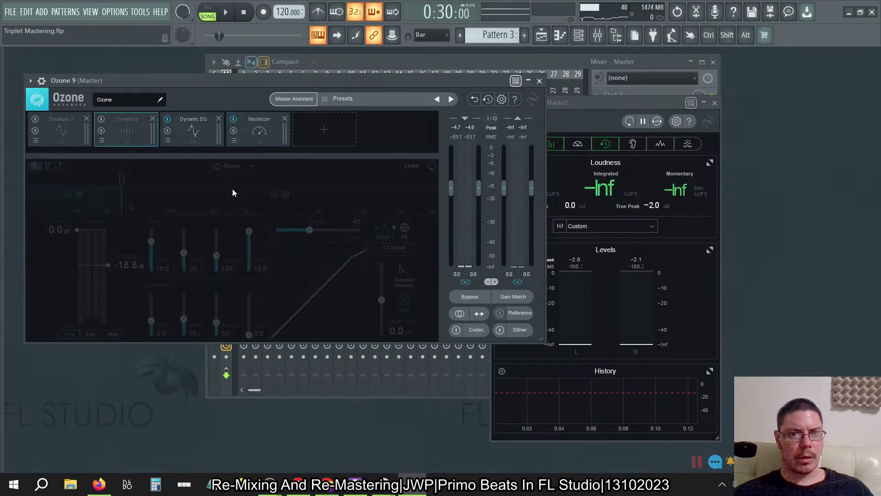
Enable Ozone's Dynamics module, select band 1, and set the first crossover to 500 Hz
left_click(101, 119)
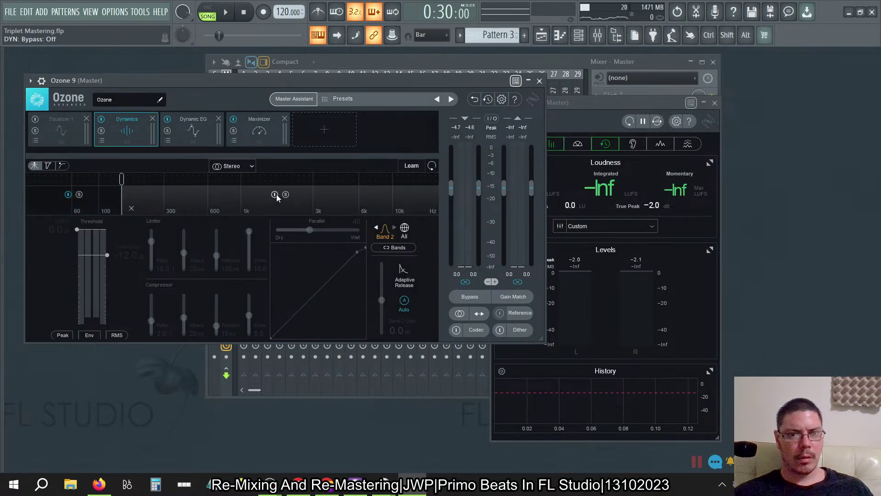
left_click(95, 201)
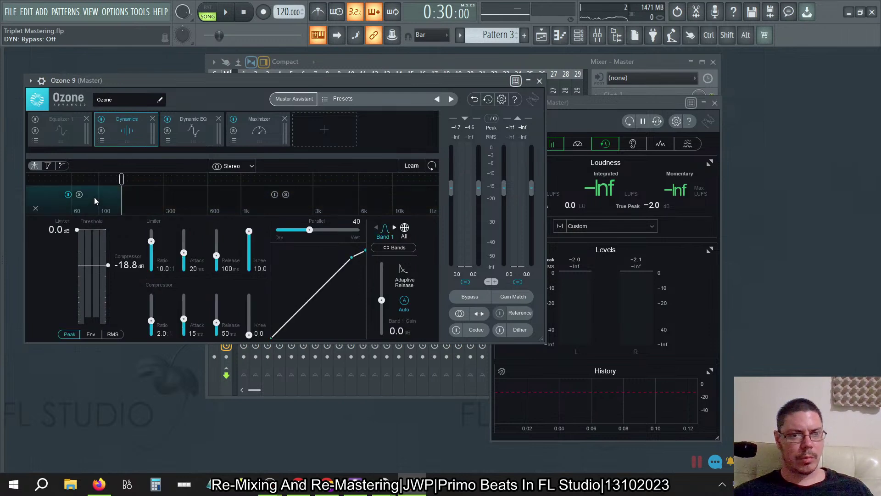
double_click(122, 212)
type("130")
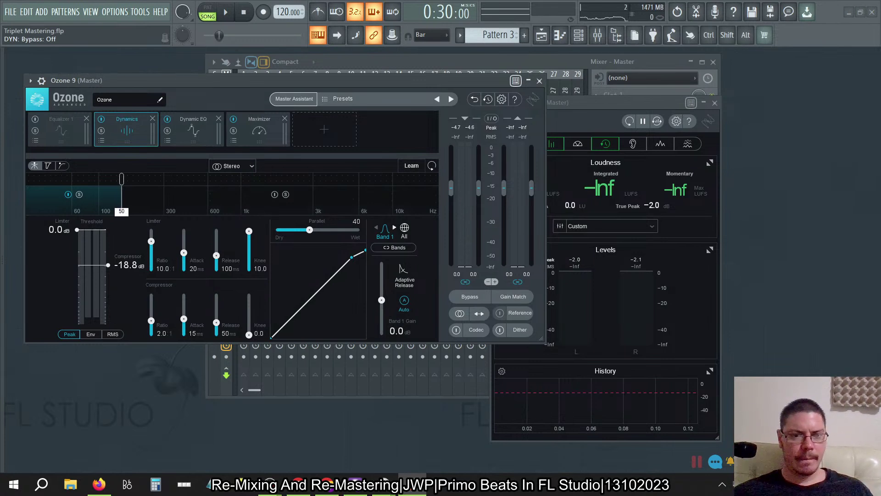
key("Return")
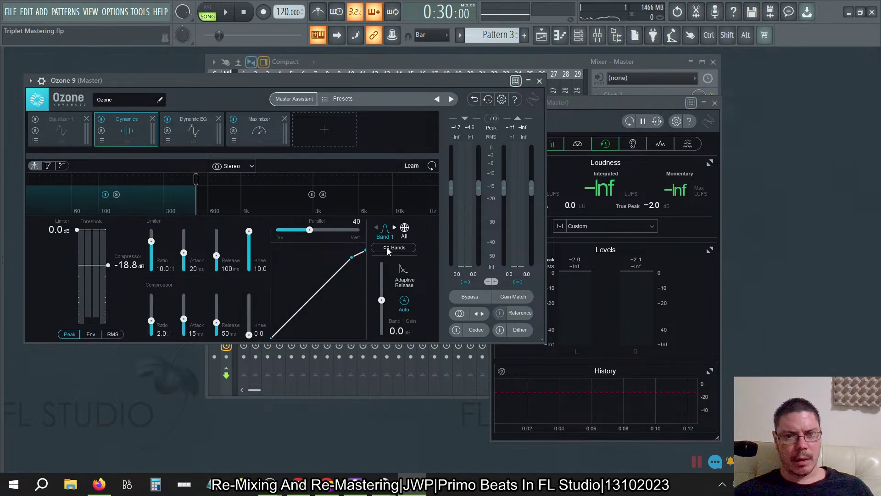
Make band 1 100% wet with auto gain, -24.9 dB thresholds, limiter ratio 30, 0 ms attack
left_click_drag(309, 231, 364, 231)
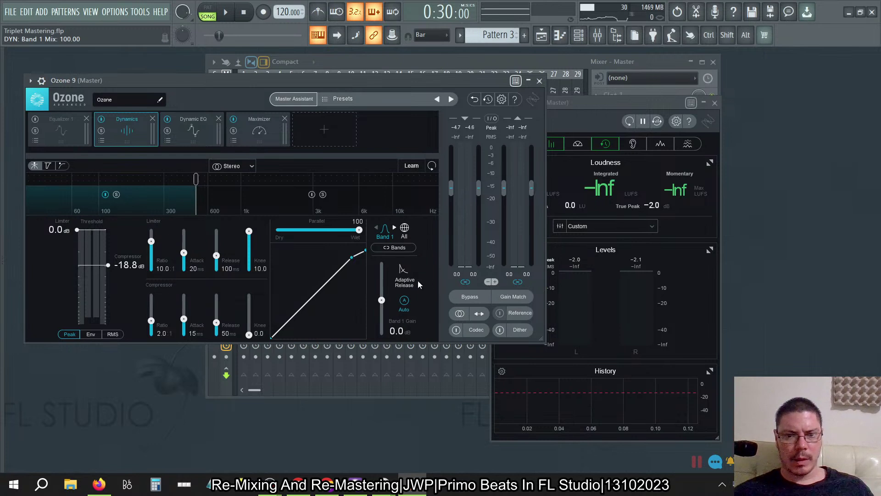
left_click(404, 301)
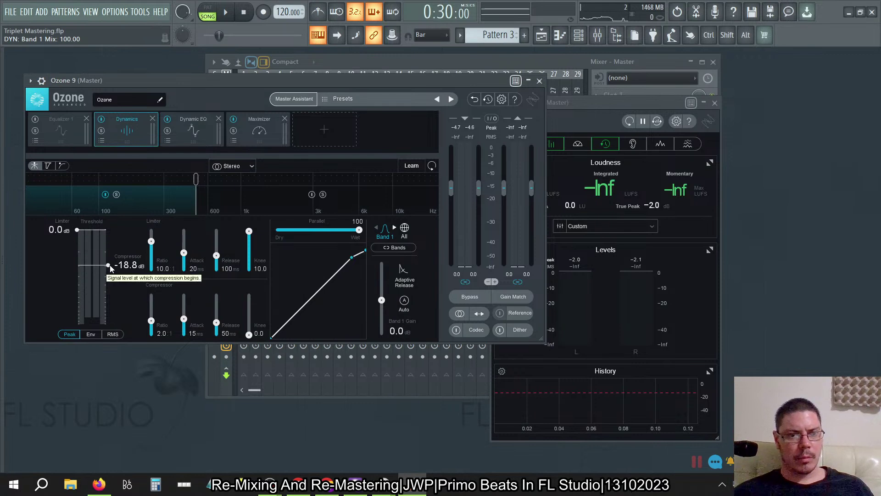
left_click_drag(108, 265, 118, 197)
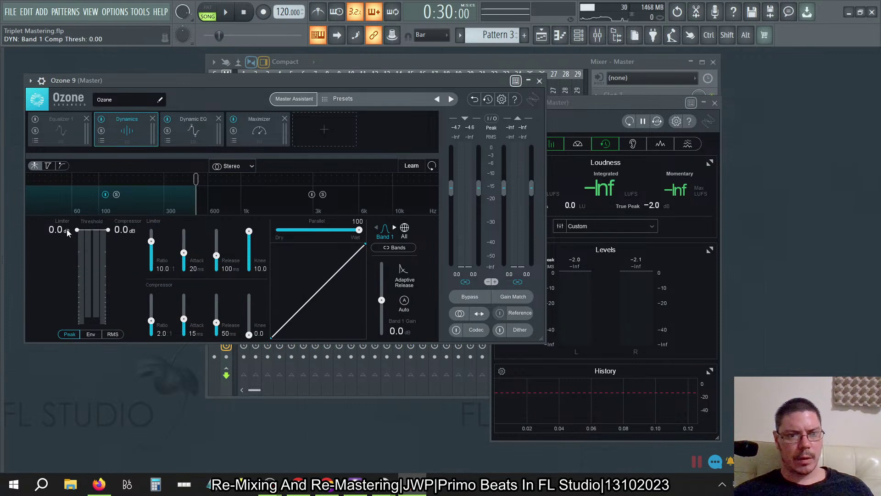
left_click_drag(68, 230, 68, 275)
left_click_drag(151, 241, 151, 228)
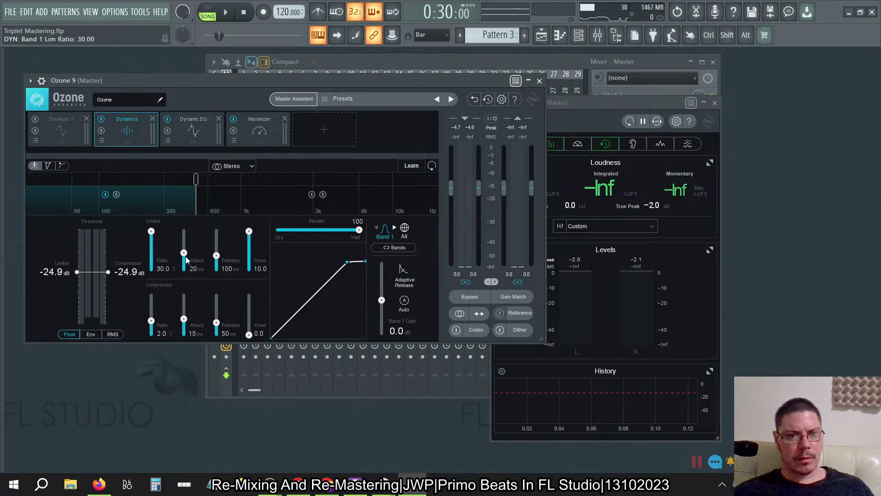
left_click_drag(186, 260, 192, 365)
Set the limiter release to 25 ms, then try Ozone's help and dismiss its error
double_click(226, 270)
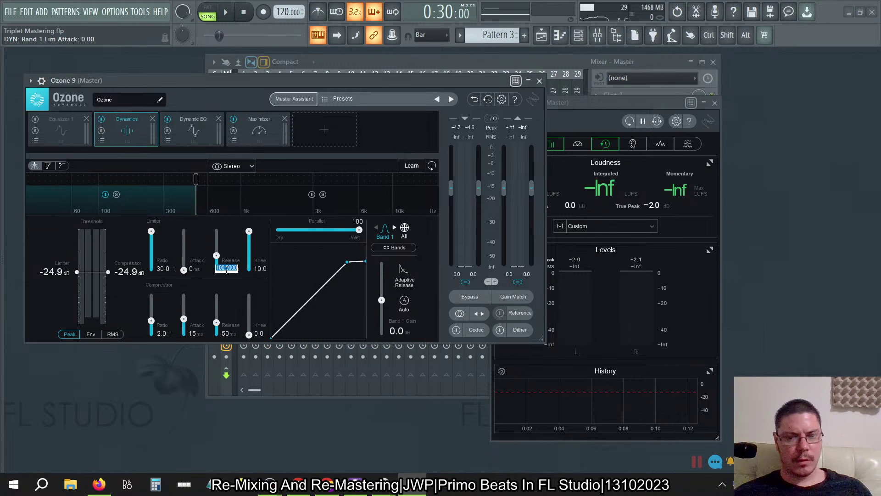
type("25")
key("Return")
mouse_move(248, 231)
left_mouse_down()
mouse_move(251, 266)
mouse_move(242, 233)
left_mouse_up()
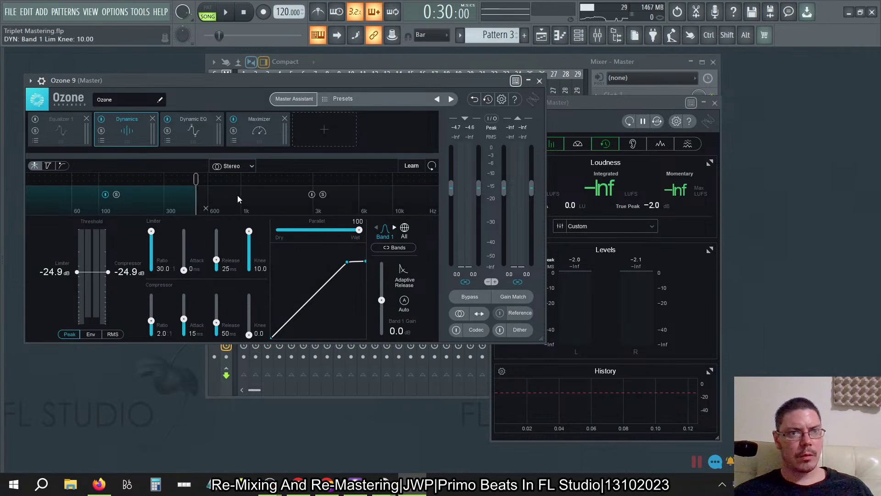
left_click(516, 100)
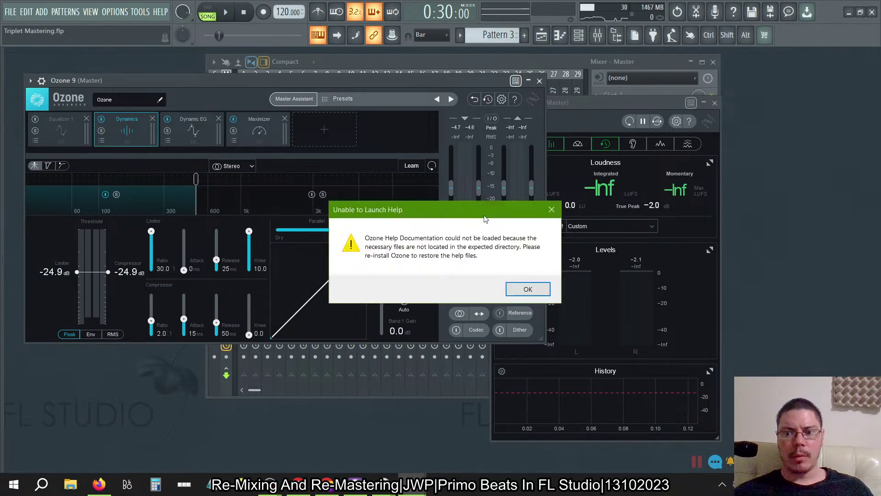
left_click(536, 284)
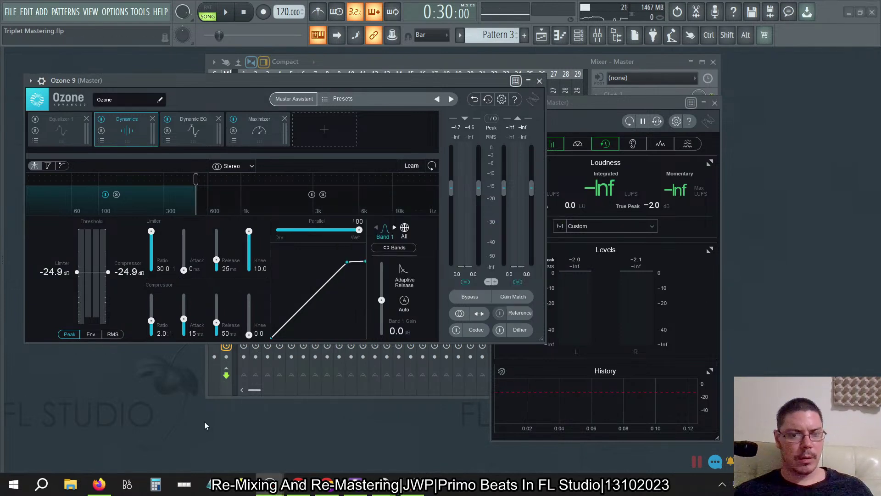
Search Firefox for Ozone 9 limiter knee and open the Ozone 9 Dynamics help page
left_click(99, 485)
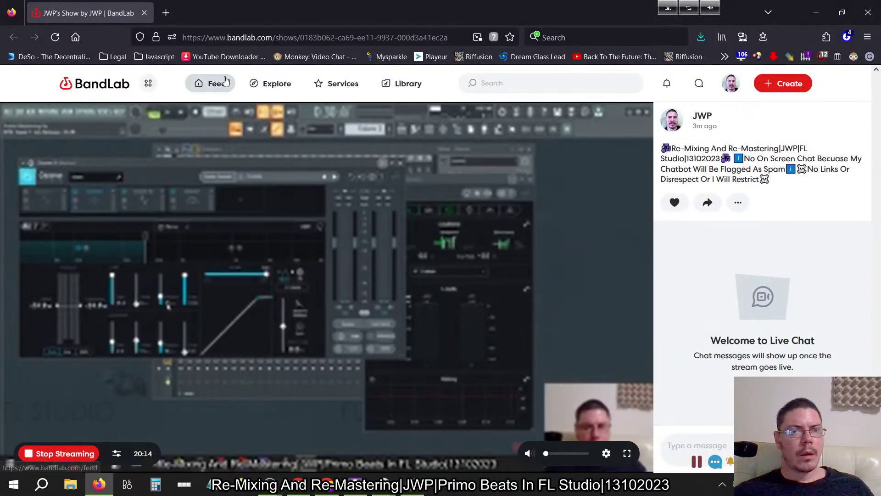
left_click(166, 13)
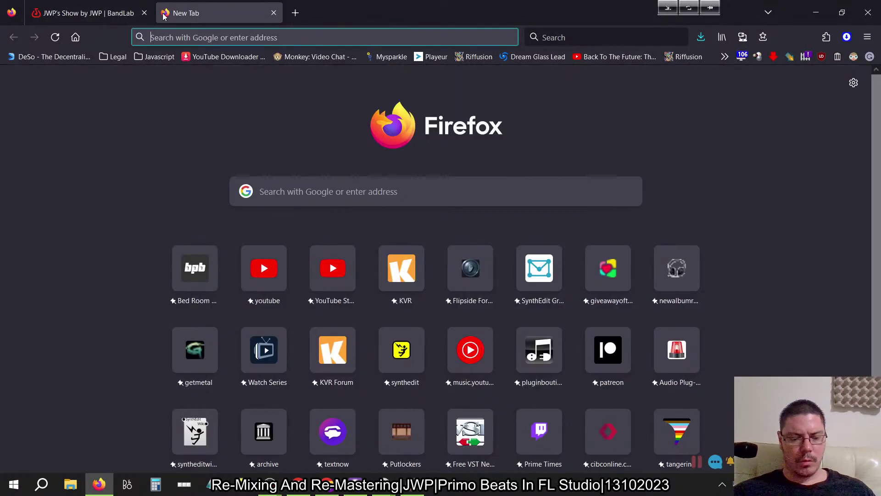
type("ozone")
key("alt+Tab")
key("alt+Tab")
key("alt+Tab")
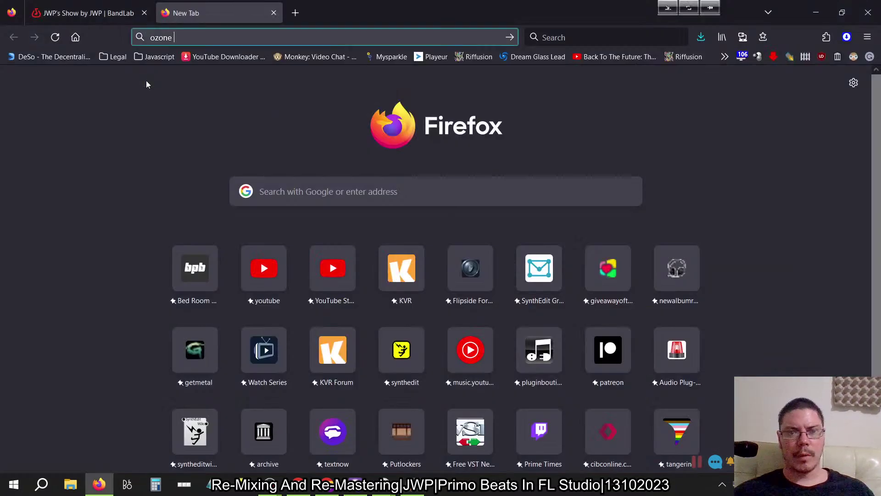
key("Return")
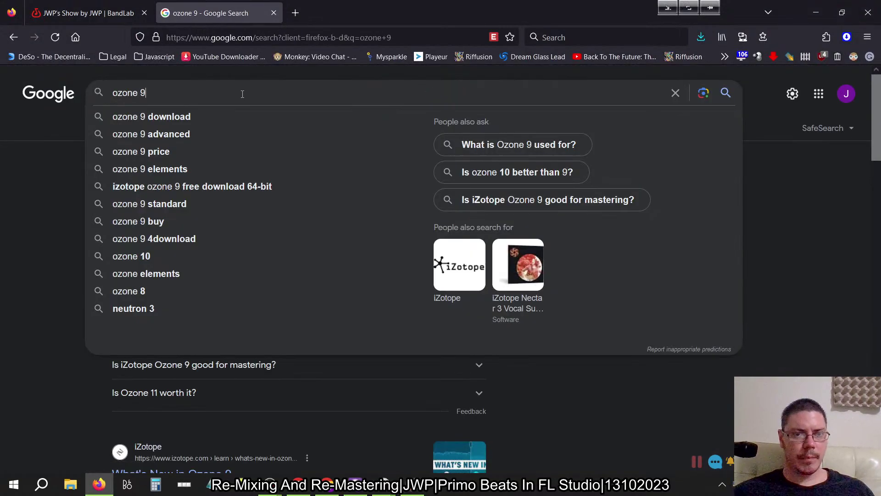
type("limiter knee")
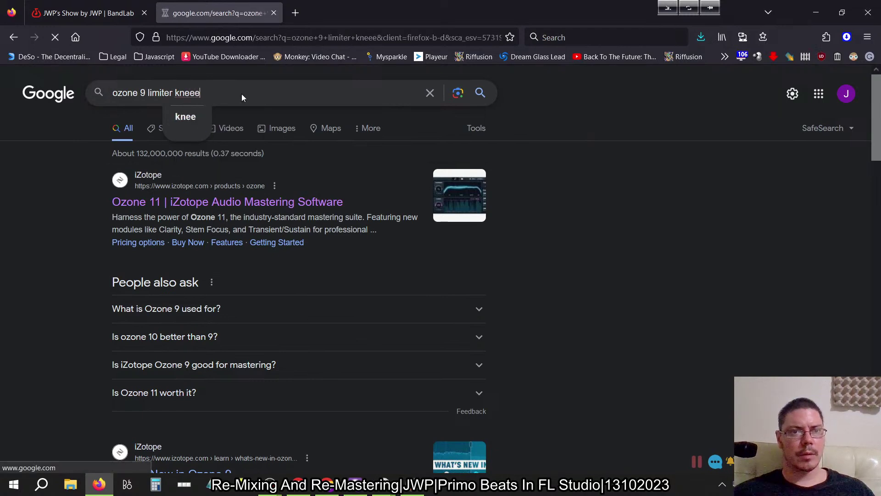
type("e")
key("Return")
left_click(220, 244)
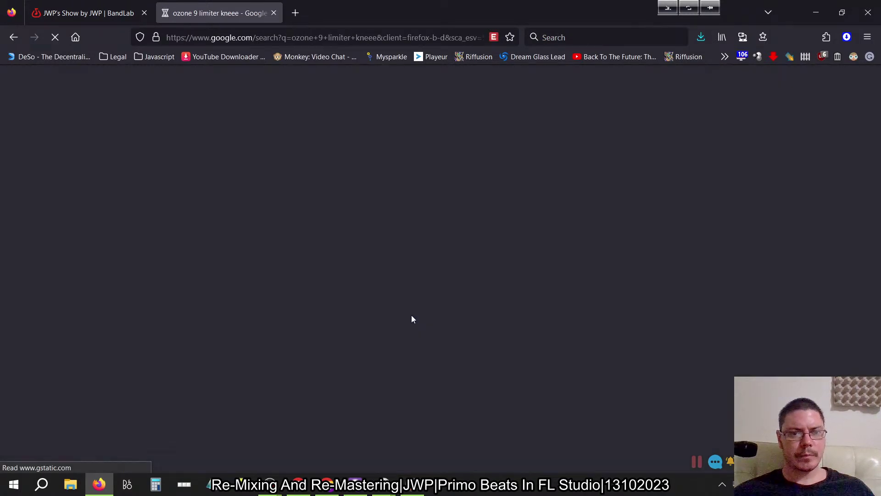
Read through Limiter Ratios, Attack, Release and Knee, then return to FL Studio
scroll(528, 274, "down", 10)
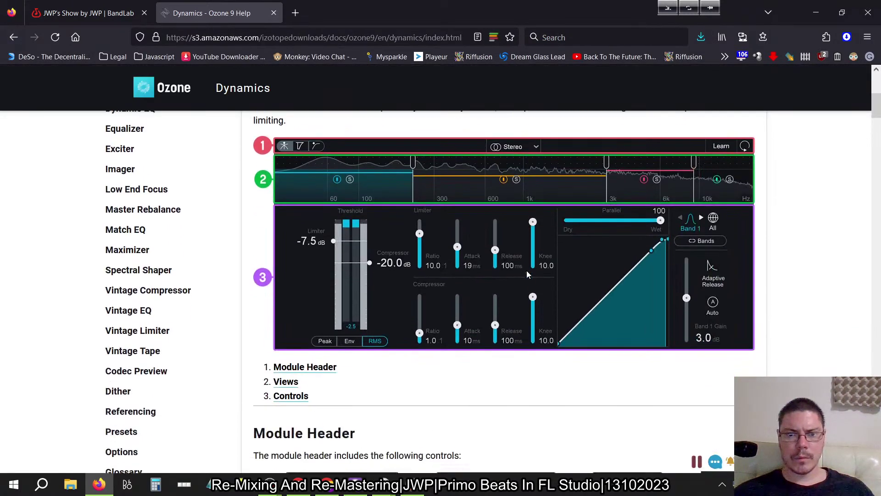
scroll(528, 274, "down", 15)
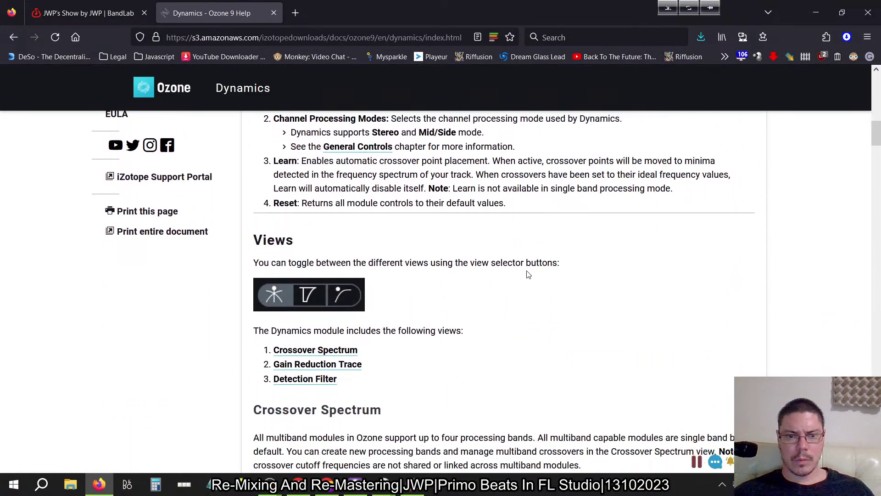
scroll(528, 274, "down", 12)
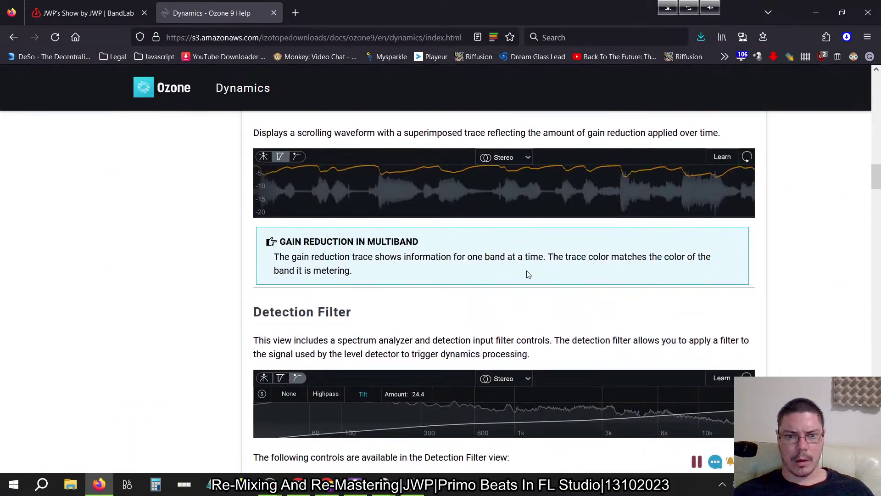
scroll(528, 274, "down", 13)
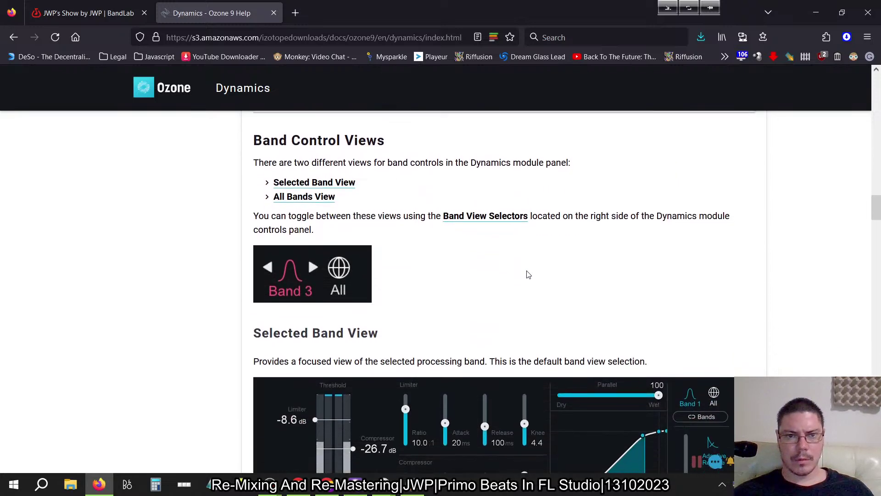
scroll(528, 274, "down", 13)
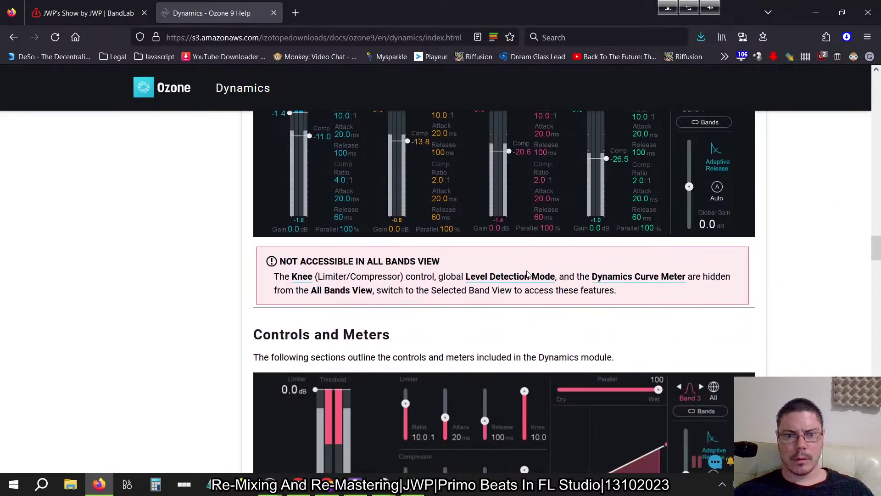
scroll(527, 274, "down", 11)
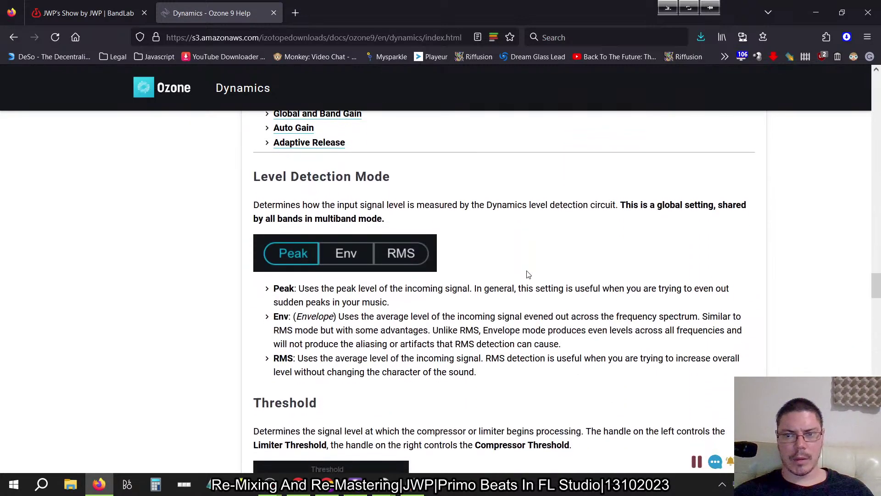
scroll(527, 275, "down", 10)
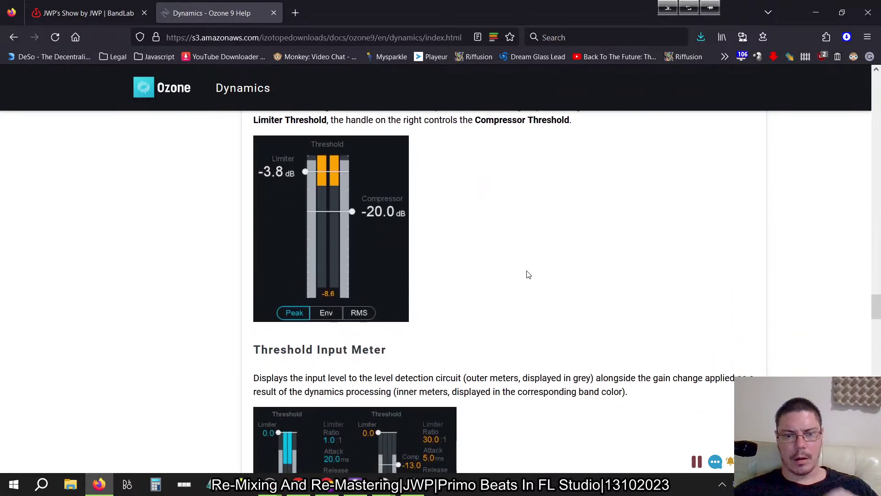
scroll(527, 275, "down", 6)
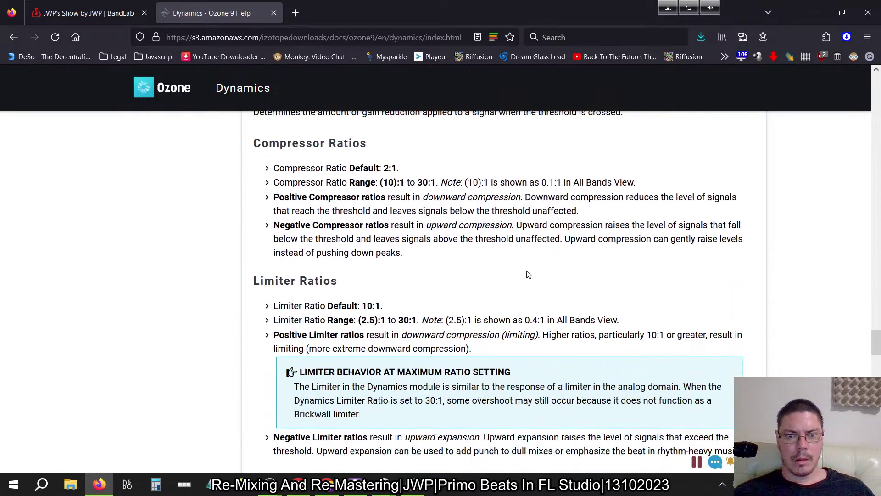
scroll(527, 274, "down", 4)
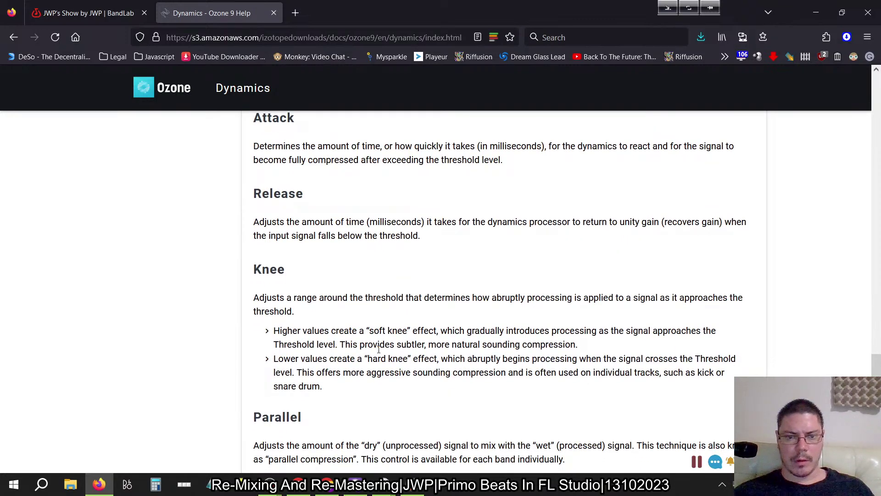
key("alt+Tab")
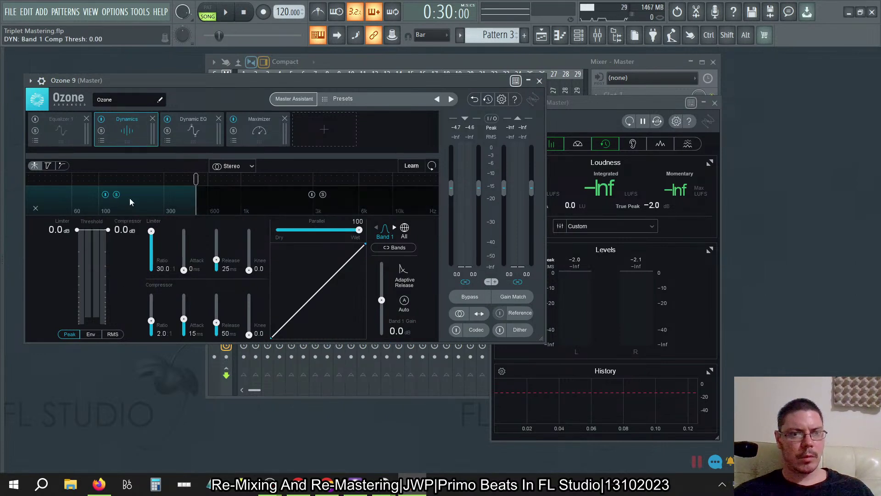
Play the beat, open the Playlist, and restart playback from the beginning
key("space")
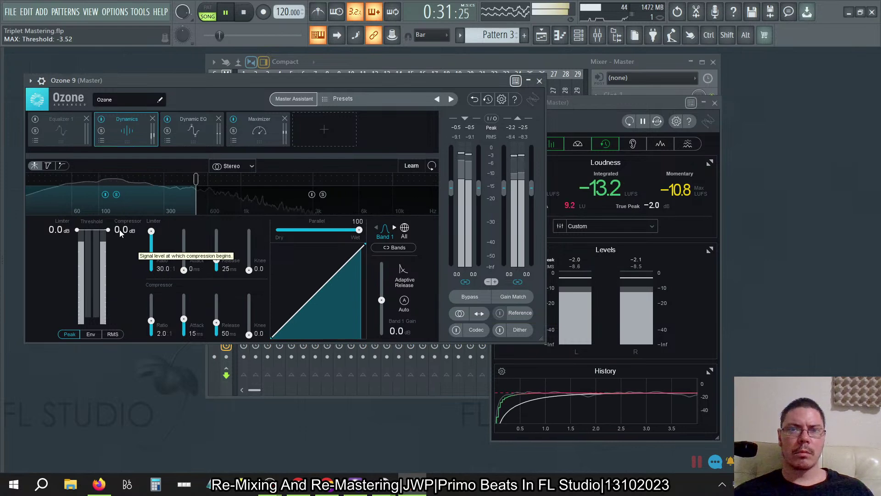
left_click(547, 40)
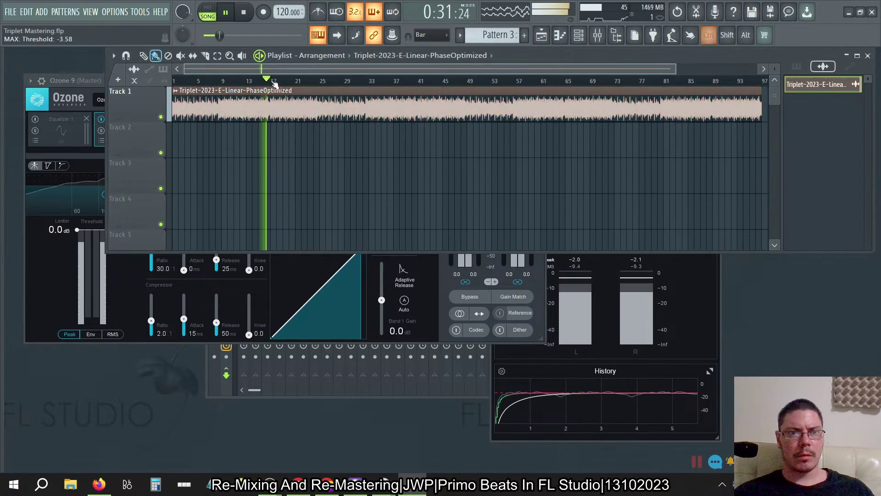
left_click(245, 12)
key("space")
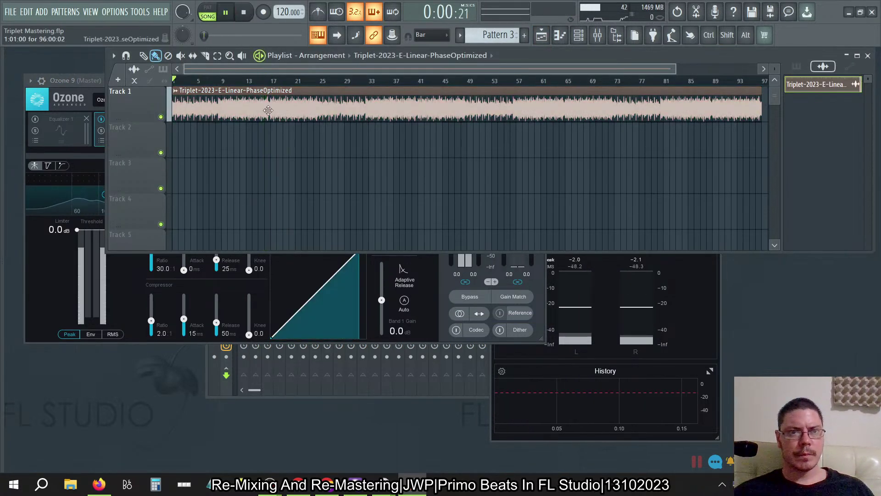
Lower Ozone's band 1 limiter and compressor thresholds to about -20 dB
left_click(83, 83)
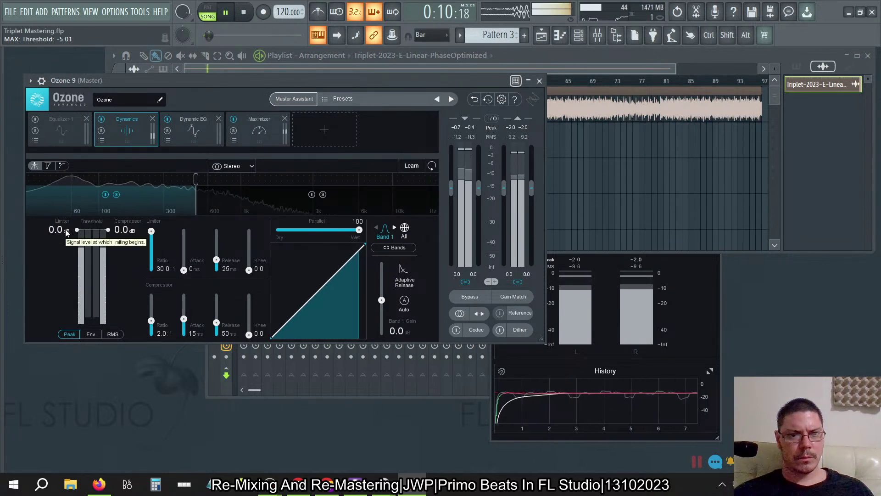
left_click_drag(66, 233, 63, 256)
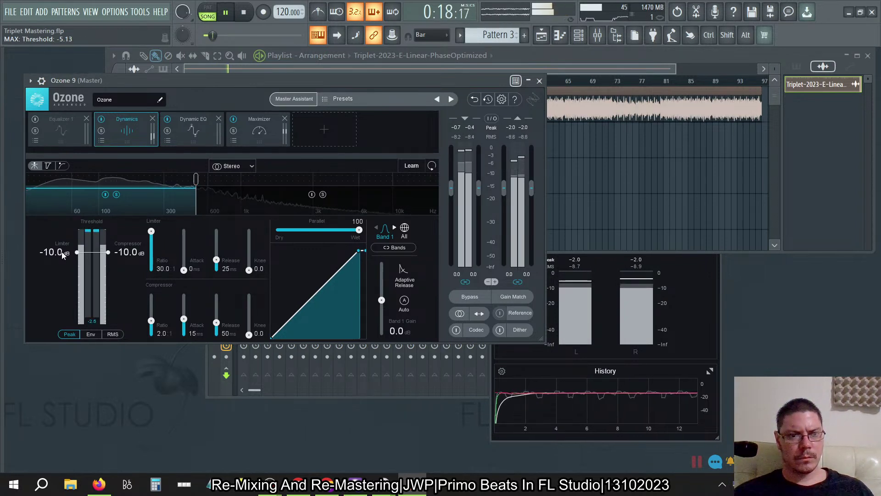
left_click_drag(63, 256, 62, 268)
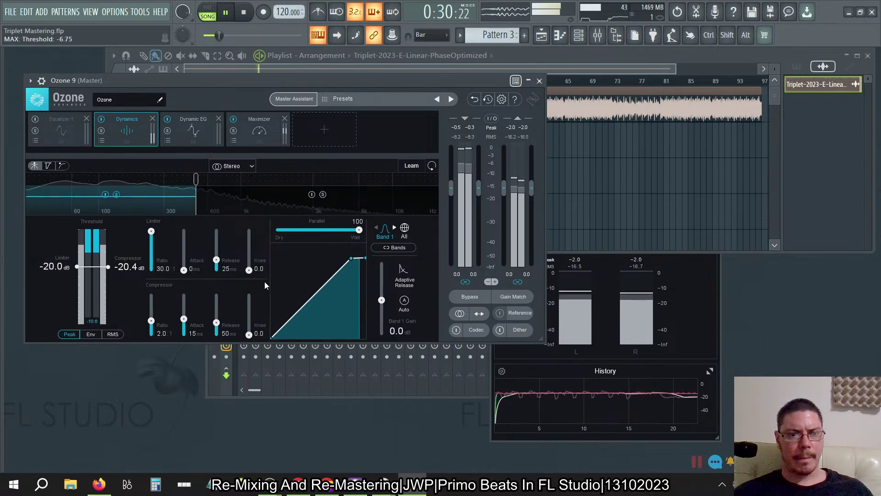
Give the band 1 compressor a 1.0 ratio, 0 ms attack, 5000 ms release and 10.0 knee
left_click_drag(153, 323, 151, 335)
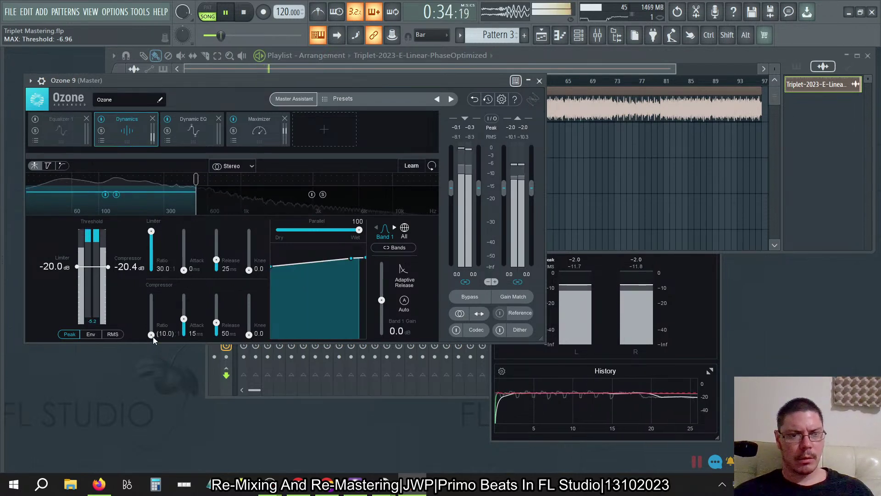
left_click_drag(153, 337, 158, 328)
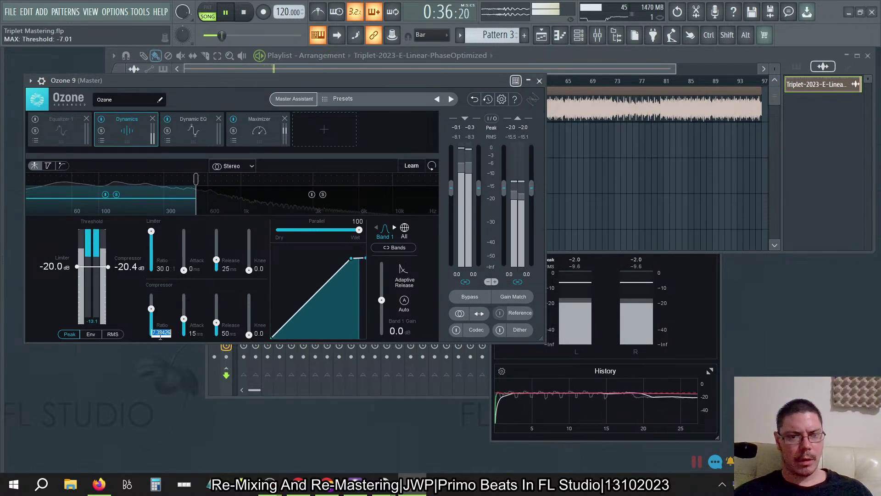
left_click_drag(151, 309, 151, 311)
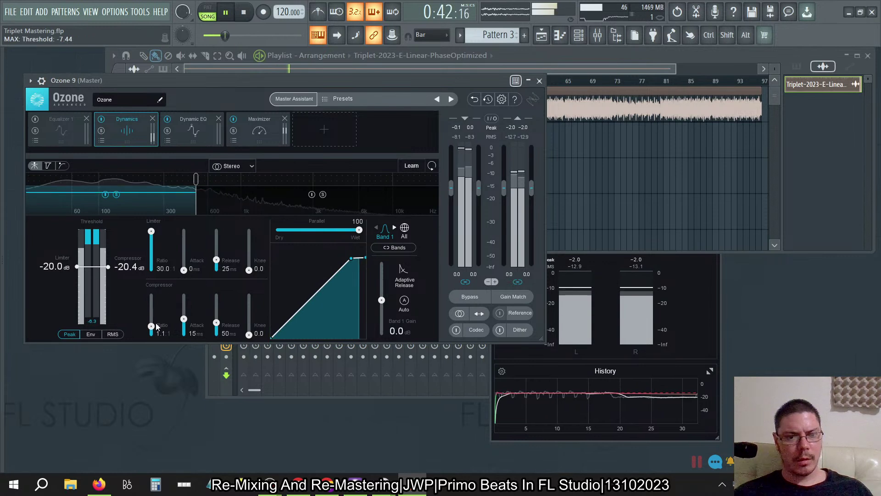
left_click_drag(156, 326, 154, 330)
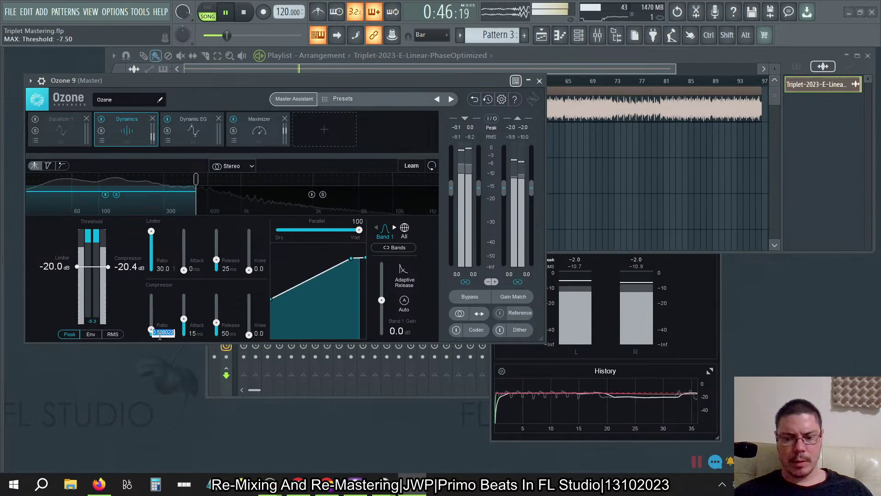
key("Return")
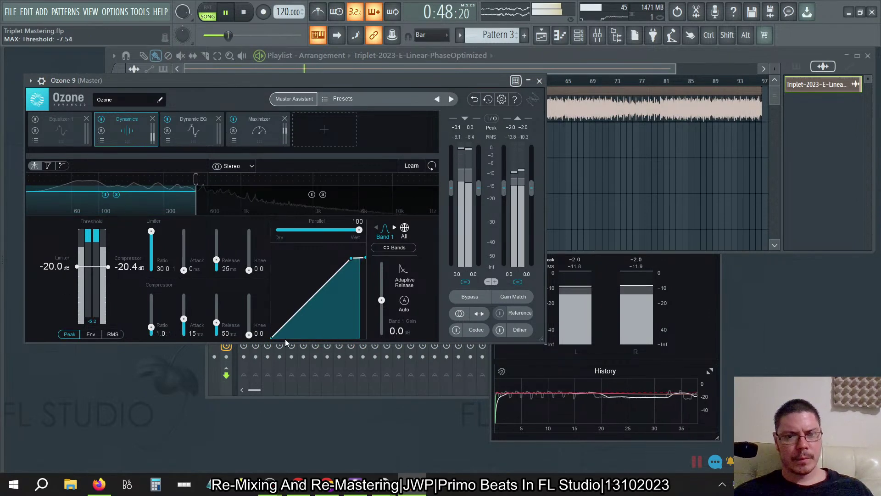
left_click_drag(184, 319, 185, 339)
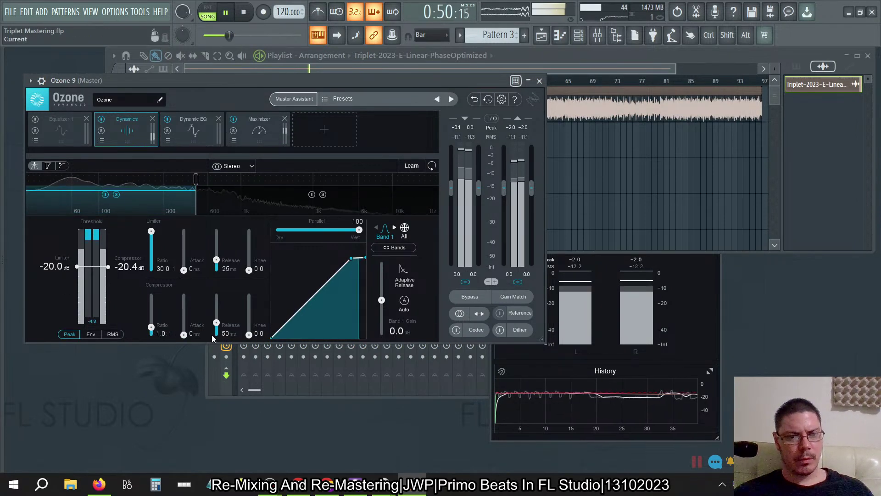
scroll(217, 326, "up", 10)
scroll(252, 331, "up", 10)
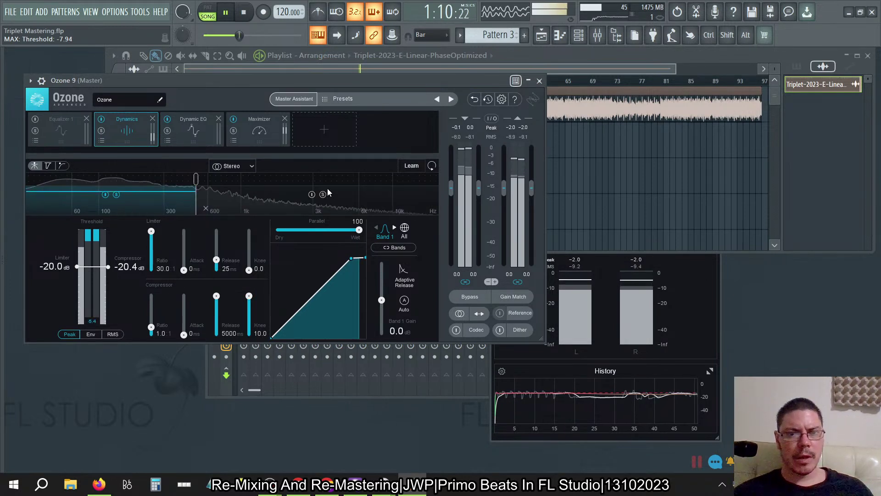
Show gain reduction over time and set the limiter threshold to -25 dB
left_click(47, 166)
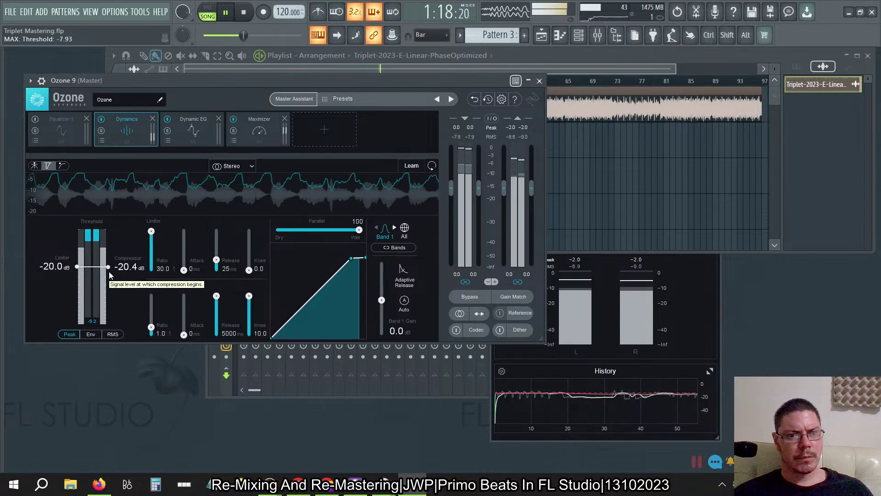
double_click(58, 266)
type("-25")
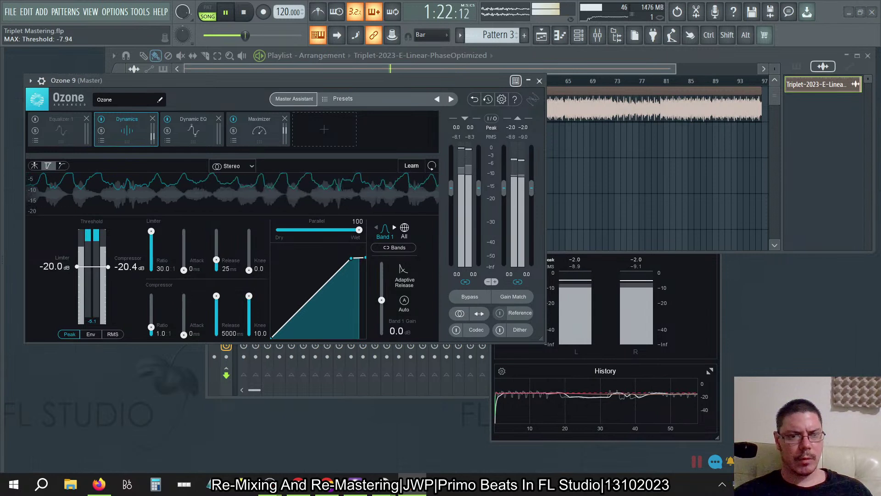
key("Return")
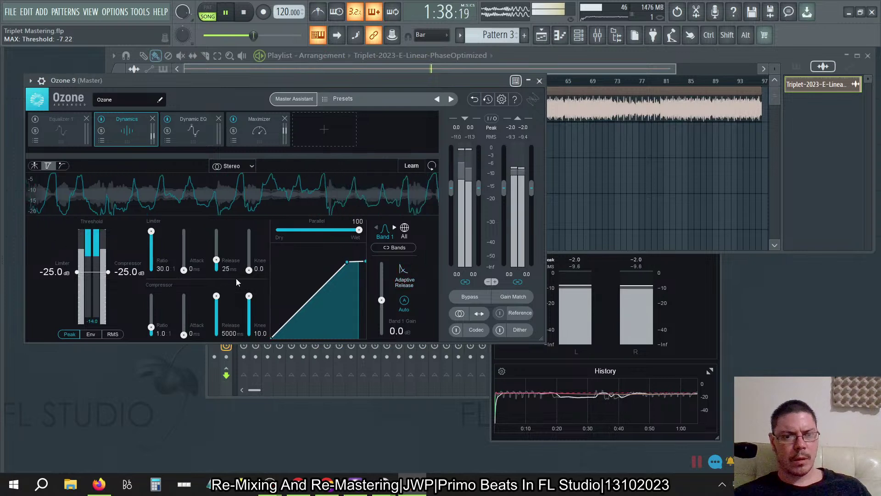
Lengthen the limiter release to 150, then 200 ms, and bypass the Dynamics module
left_click(226, 269)
type("150")
key("Return")
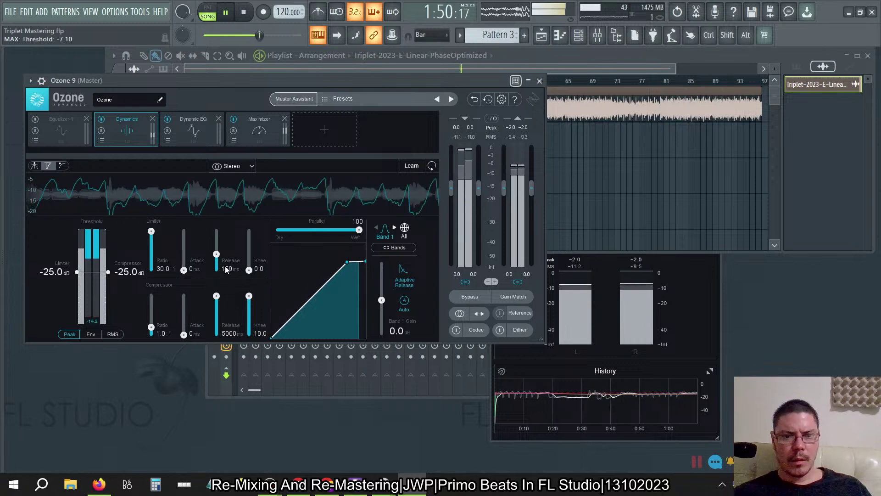
scroll(224, 267, "up", 3)
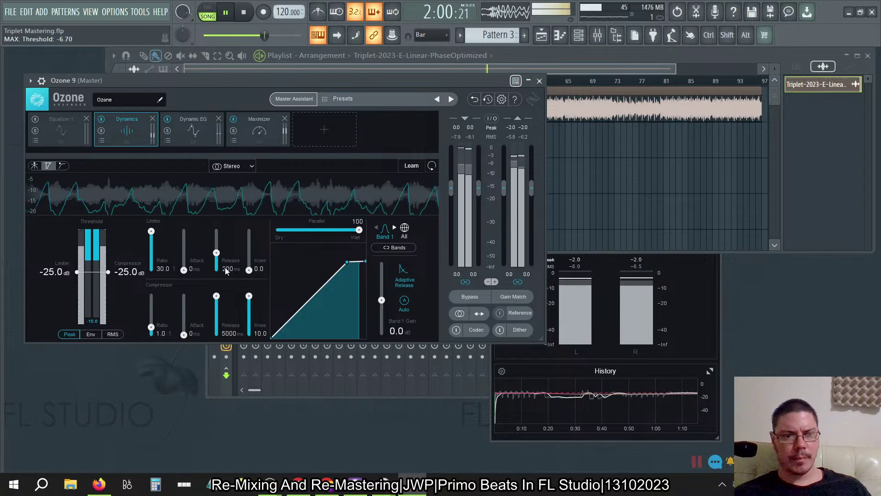
left_click(101, 119)
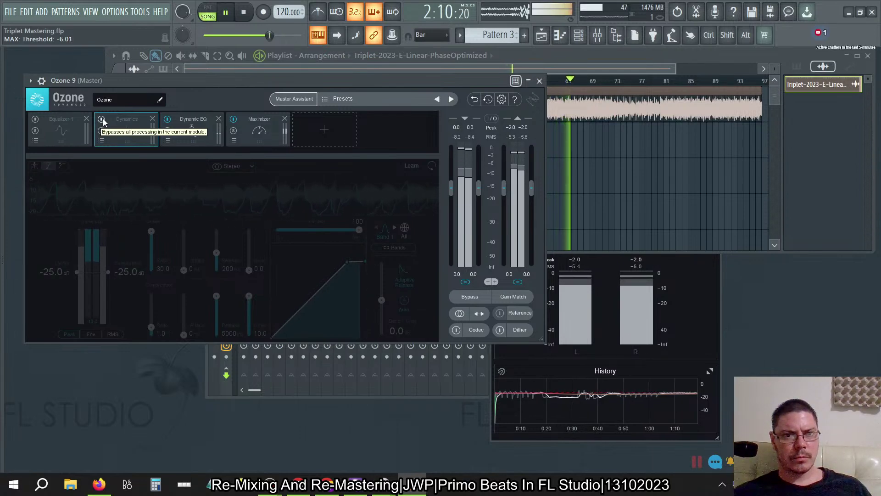
Stop playback and review the Dynamic EQ, Maximizer, Equalizer 1 and Dynamics settings
left_click(190, 145)
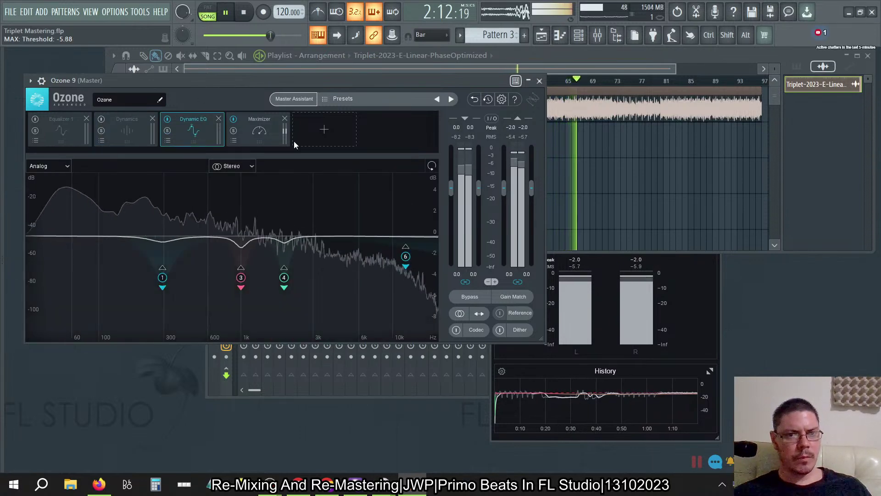
left_click(255, 133)
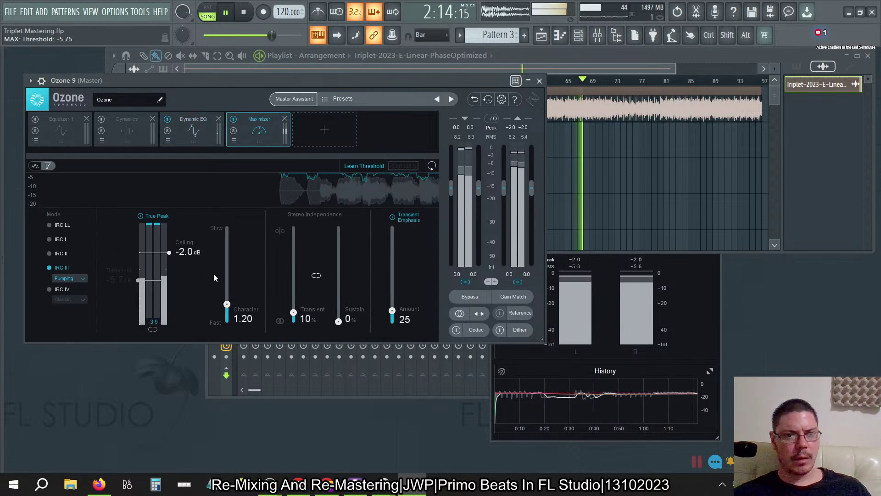
left_click(244, 14)
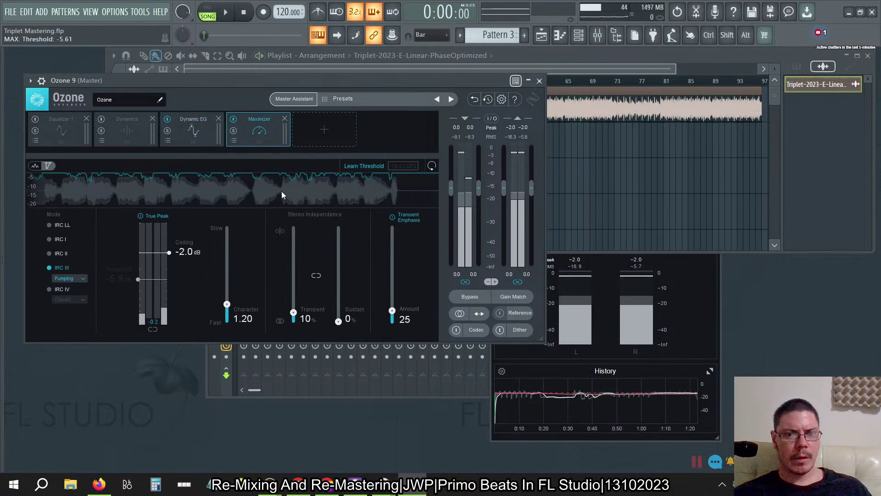
left_click(60, 133)
left_click(134, 130)
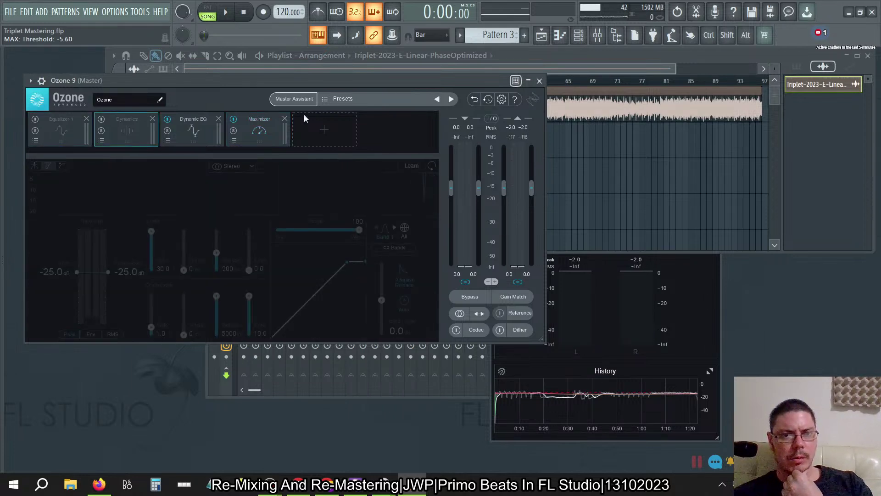
Add an Imager before the Maximizer and load the JWP Split imager preset
left_click(342, 129)
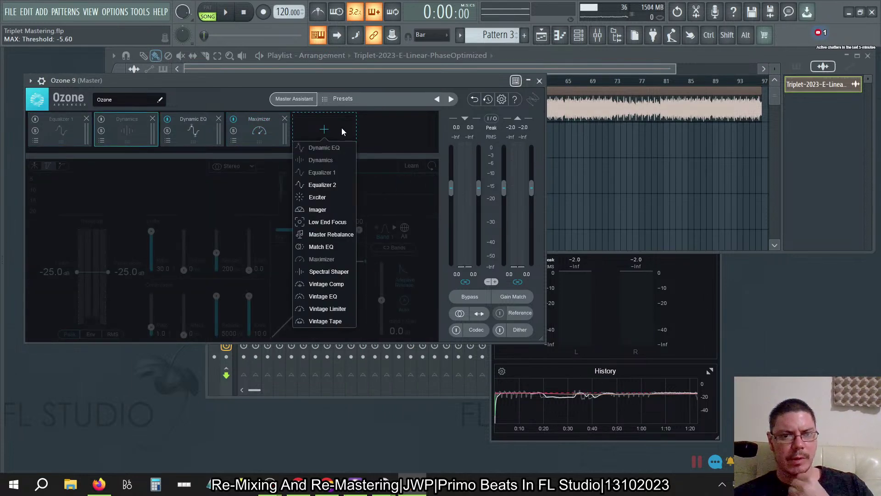
left_click(327, 211)
left_click_drag(329, 128, 274, 131)
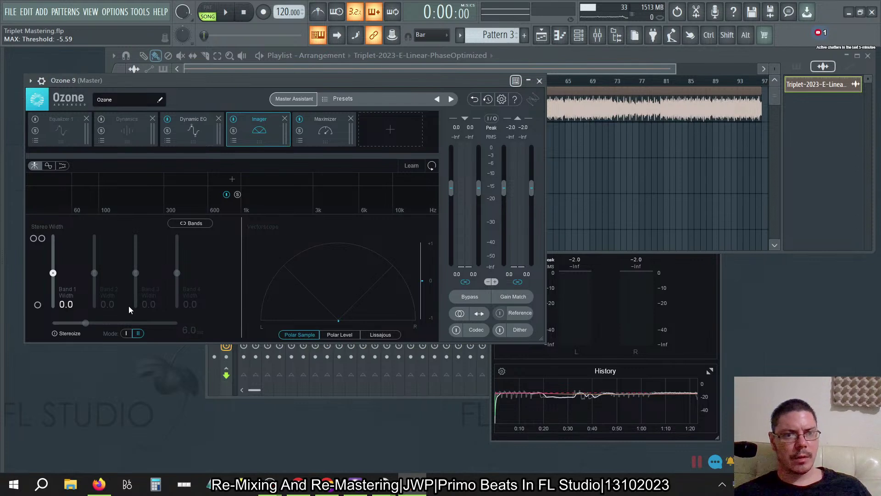
left_click(233, 141)
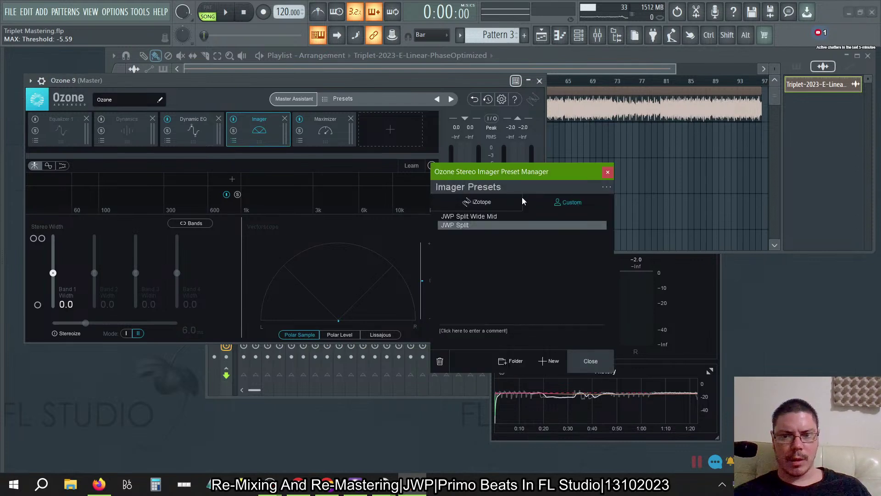
double_click(478, 226)
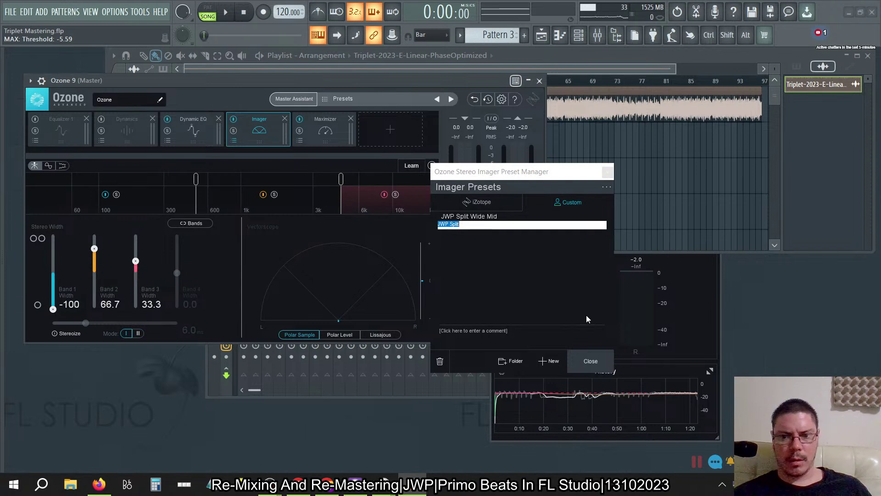
left_click(590, 361)
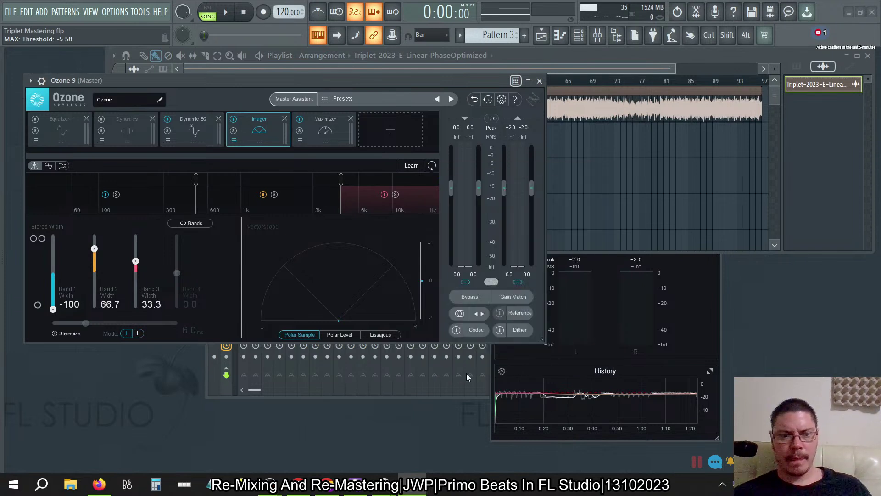
Change the Imager's Band 1 stereo width from -100 to -33.3
double_click(72, 306)
type("0")
key("Return")
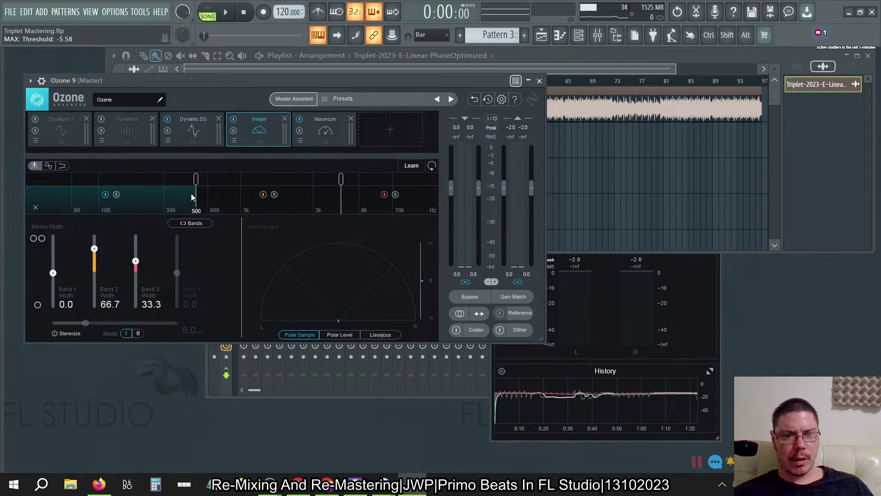
double_click(62, 309)
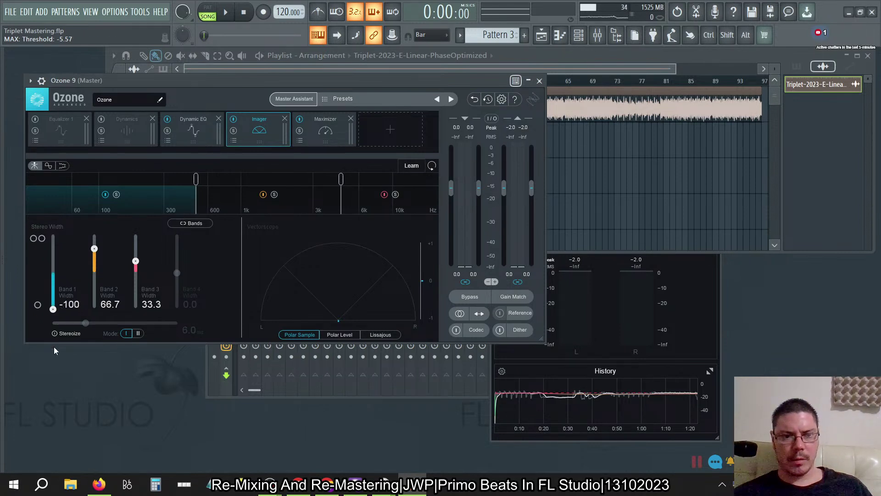
double_click(69, 307)
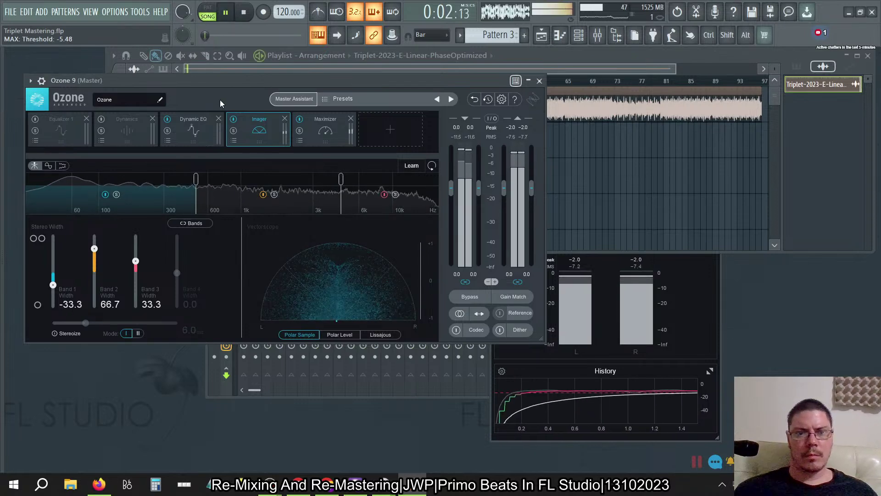
Compare the Imager on and off, then switch off the master's Fruity parametric EQ 2
left_click(233, 119)
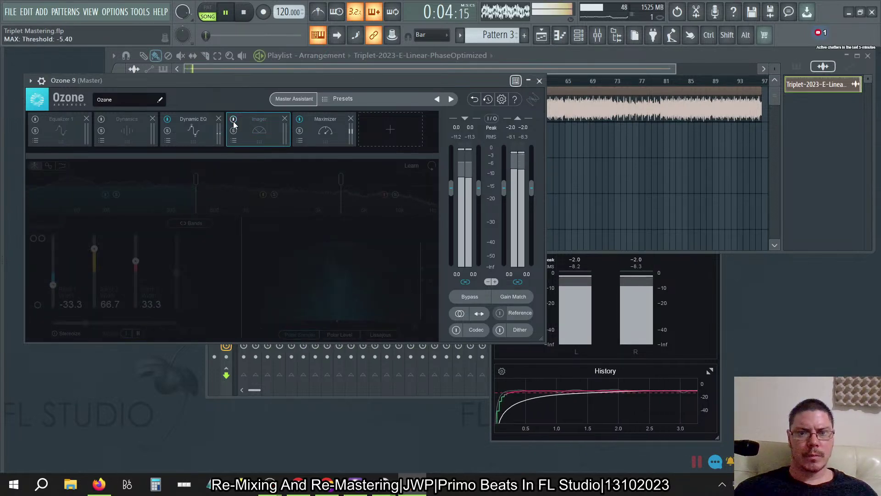
left_click(233, 120)
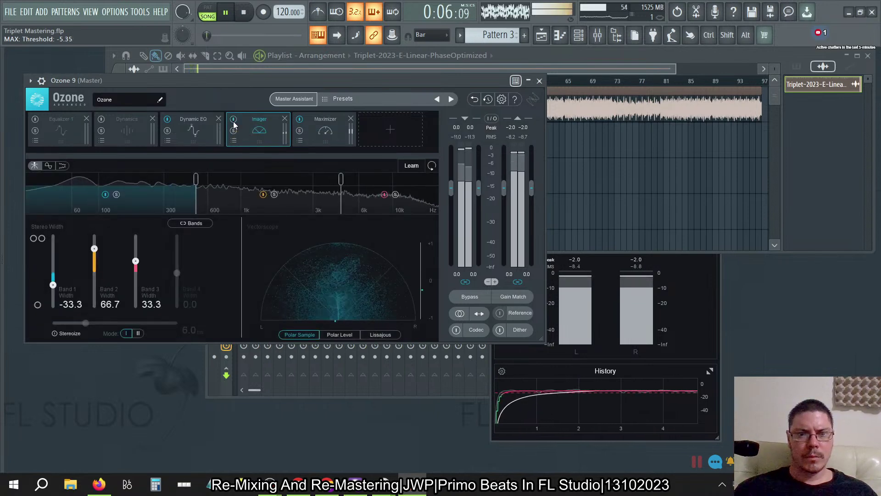
left_click(598, 36)
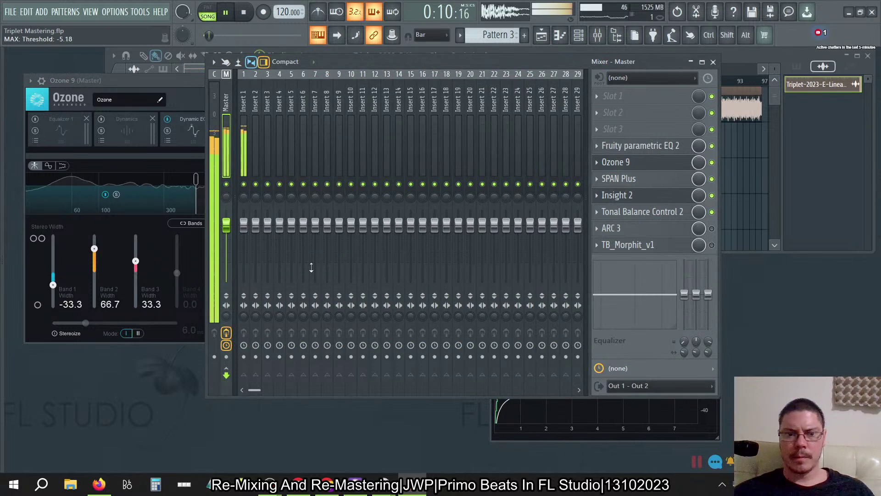
left_click_drag(227, 316, 229, 320)
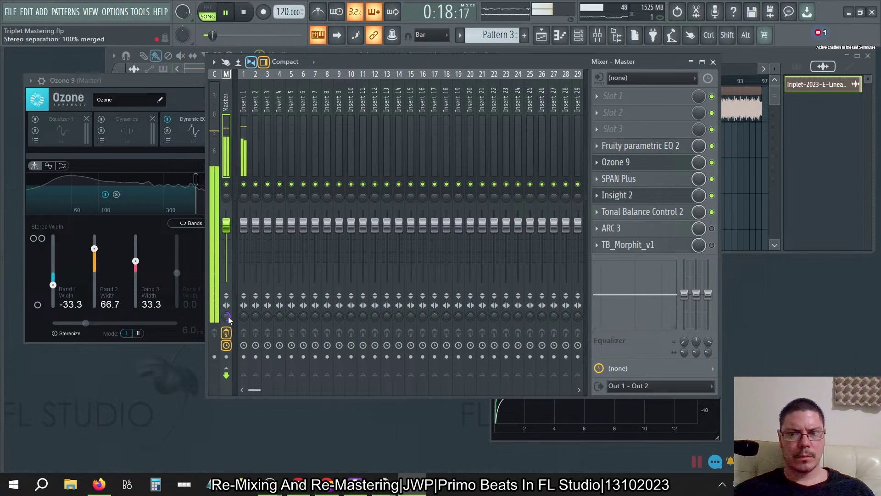
right_click(712, 147)
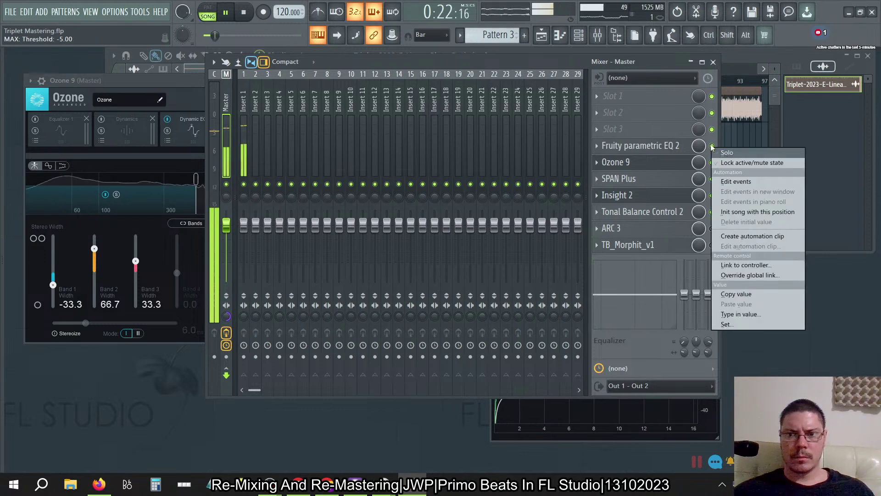
left_click(712, 147)
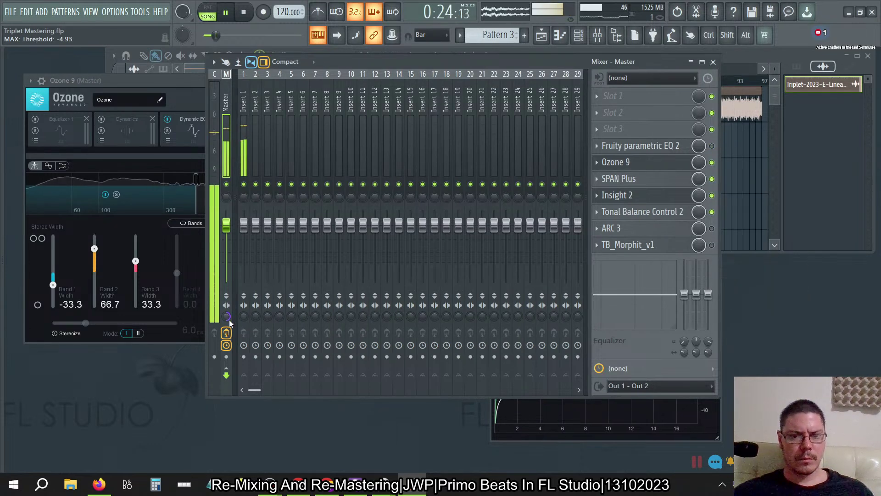
right_click(230, 319)
left_click(250, 302)
Compare the Imager bypassed and active again, show the Maximizer, and stop playback
left_click(177, 84)
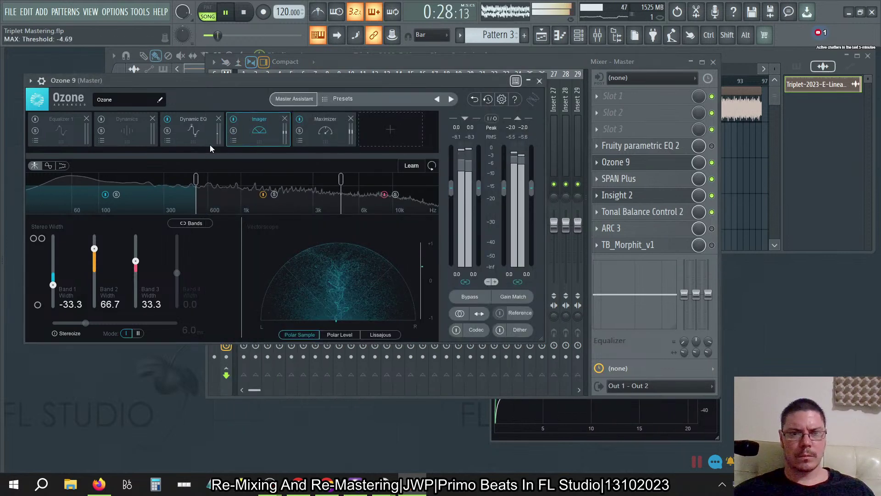
left_click(234, 119)
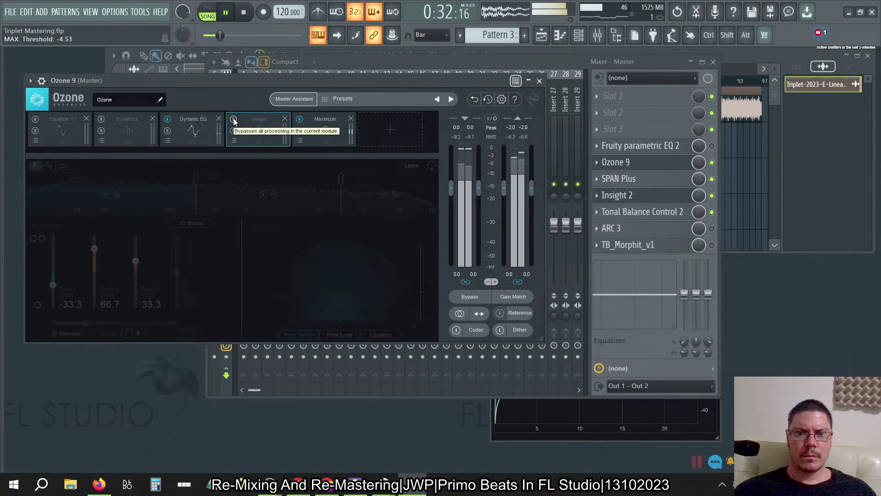
left_click(233, 119)
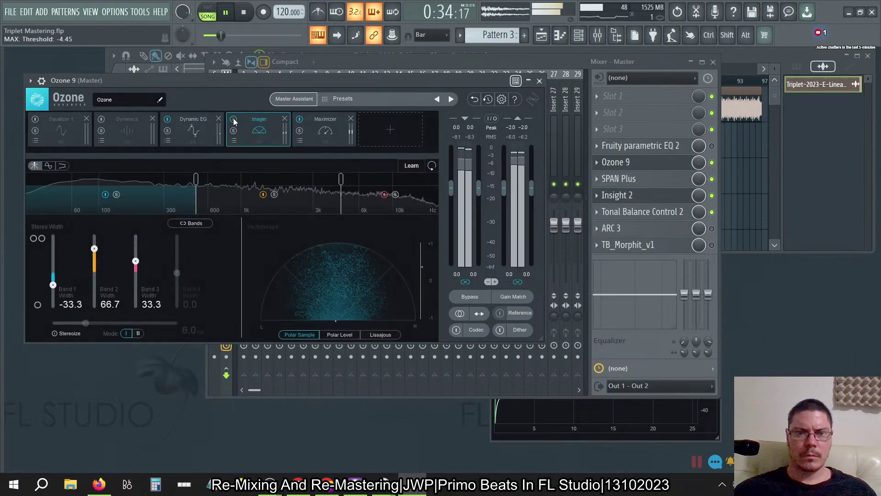
left_click(334, 125)
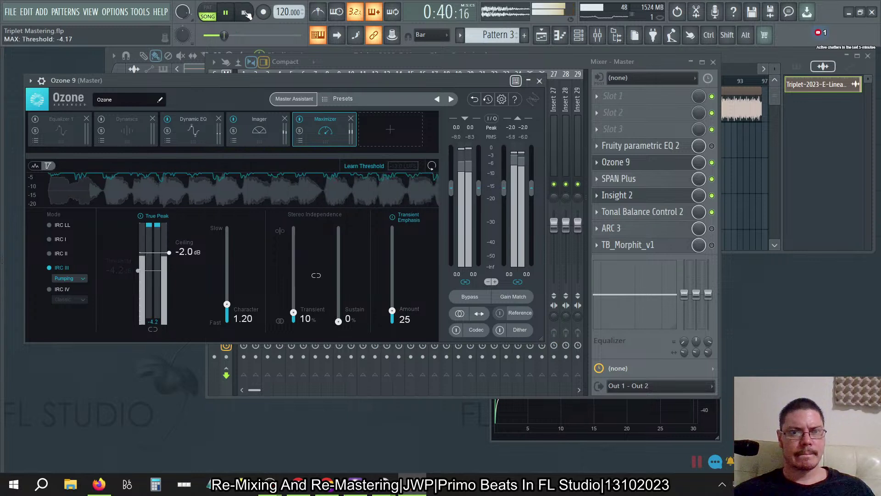
key("space")
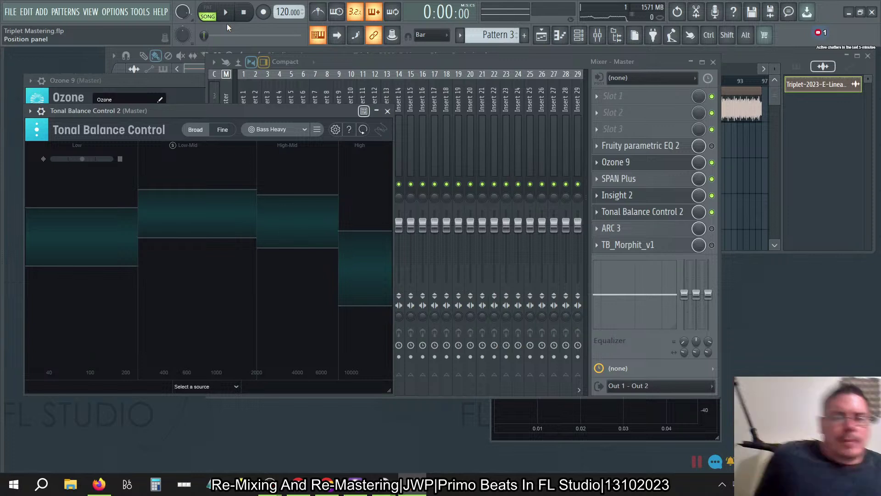
Play the song against the Bass Heavy target, then close Tonal Balance Control 2 and return to Ozone
key("space")
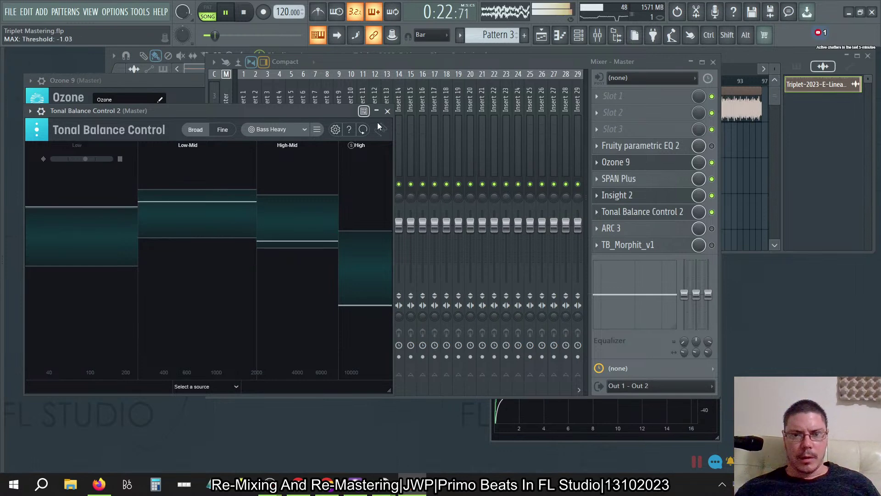
left_click(387, 111)
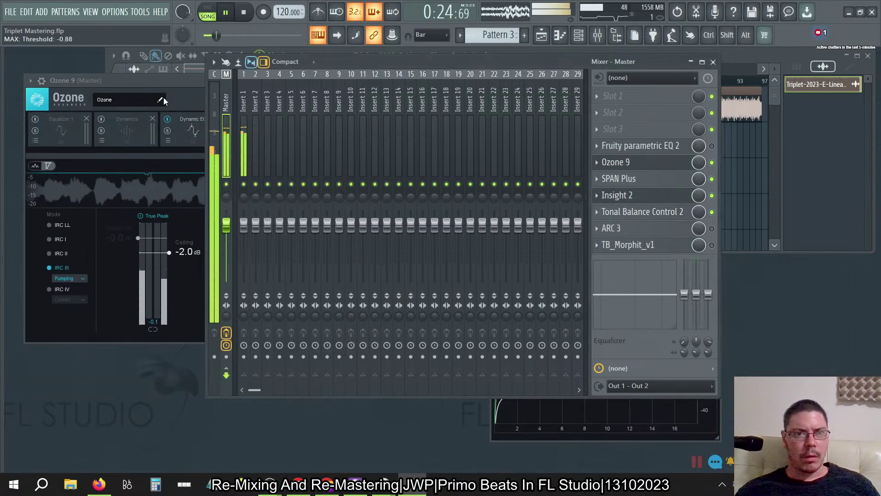
left_click(176, 85)
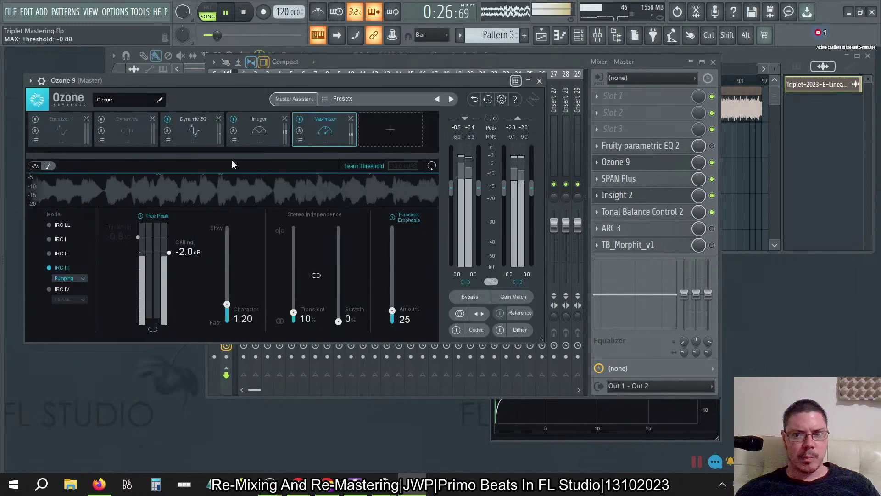
Disable ARC 3 on the master, remove Equalizer 1 from Ozone's chain, and stop playback
left_click(717, 232)
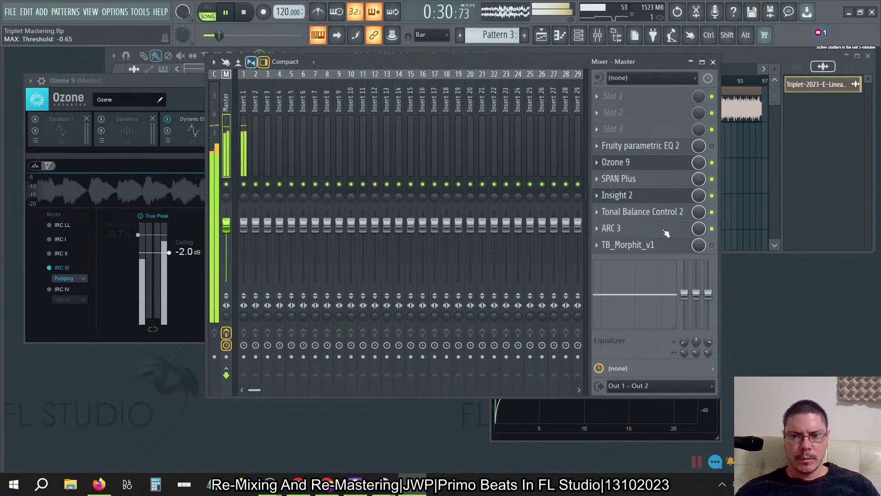
left_click(713, 228)
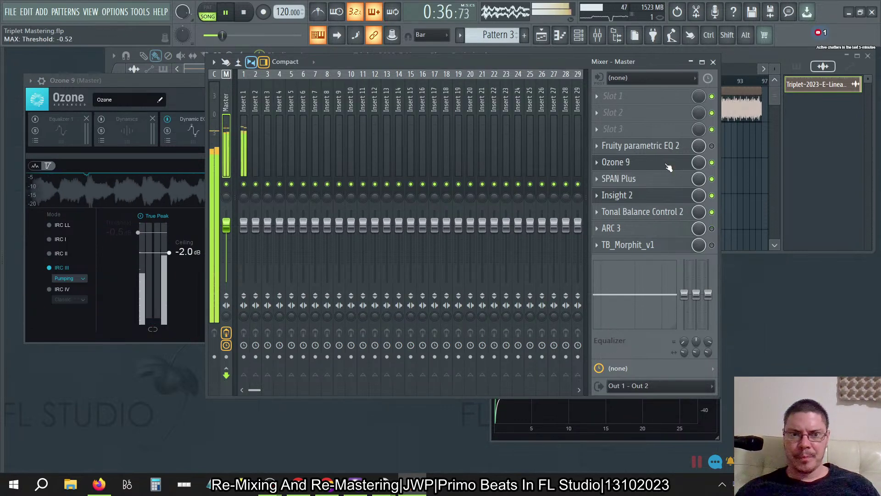
left_click(176, 81)
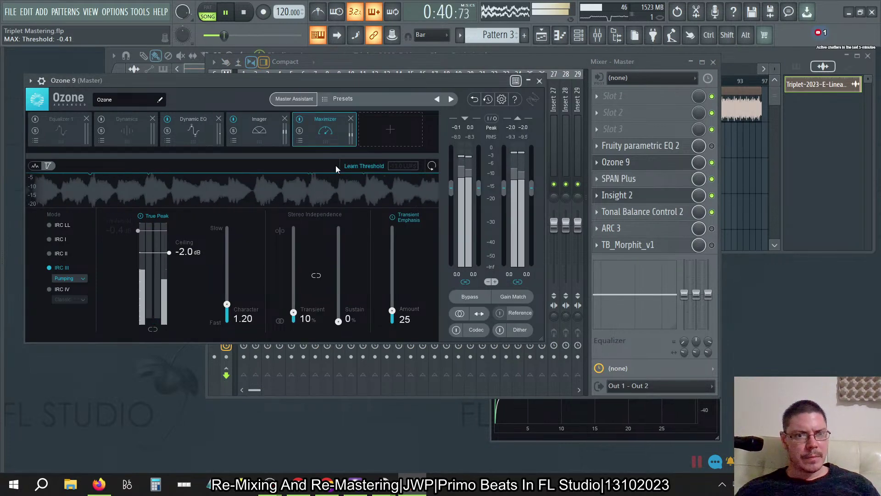
left_click(87, 119)
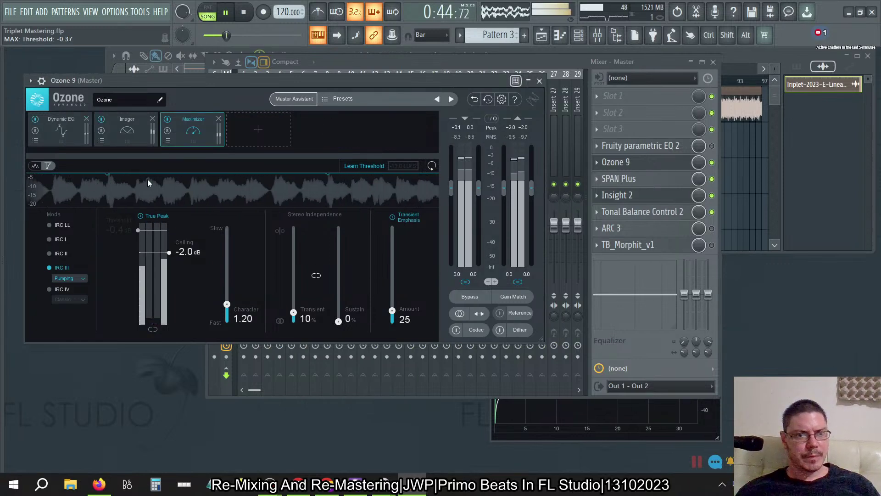
left_click(245, 13)
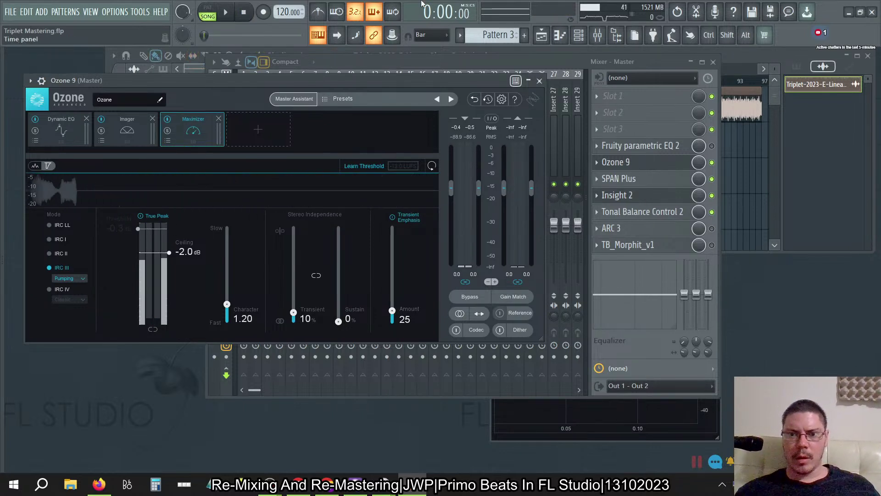
Save the current Ozone chain as a new custom preset in the Preset Manager
left_click(325, 100)
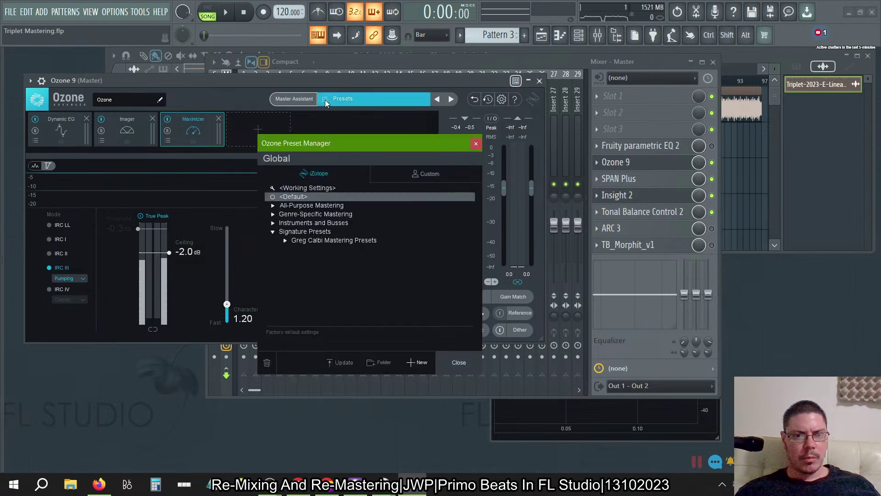
left_click(422, 175)
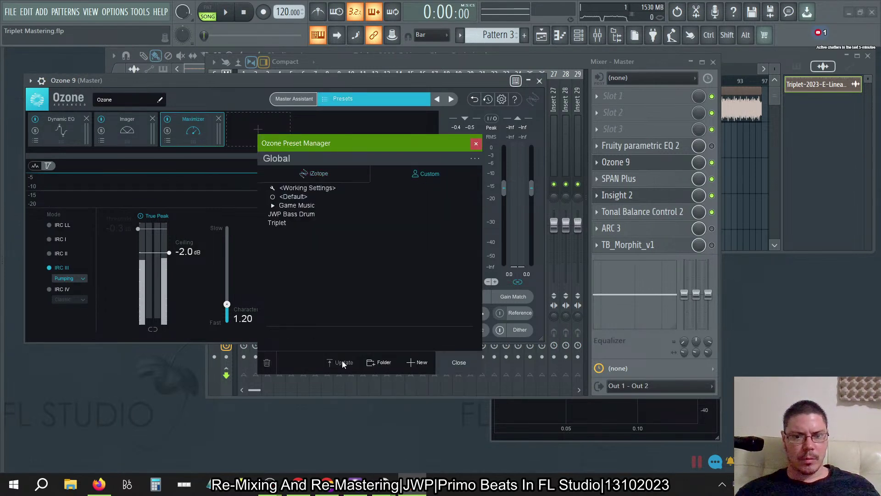
left_click(415, 362)
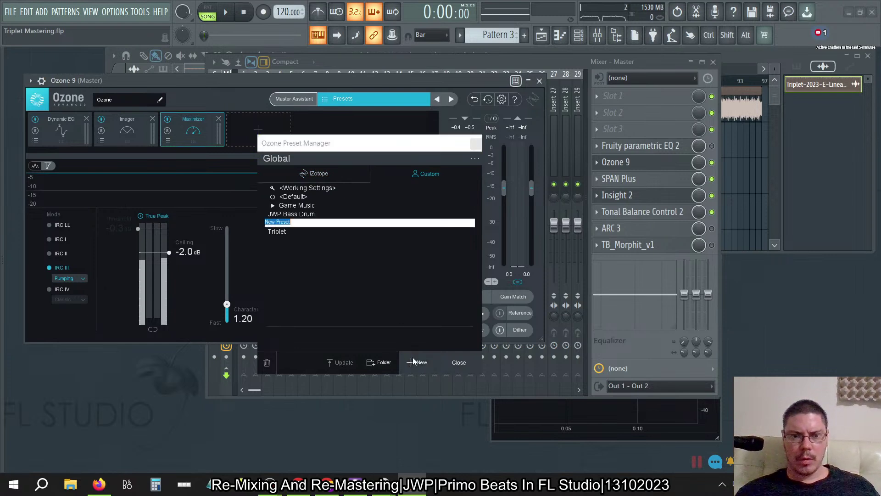
left_click(327, 279)
Load the Triplet and New Preset presets in turn, then delete the old Triplet preset
left_click(278, 232)
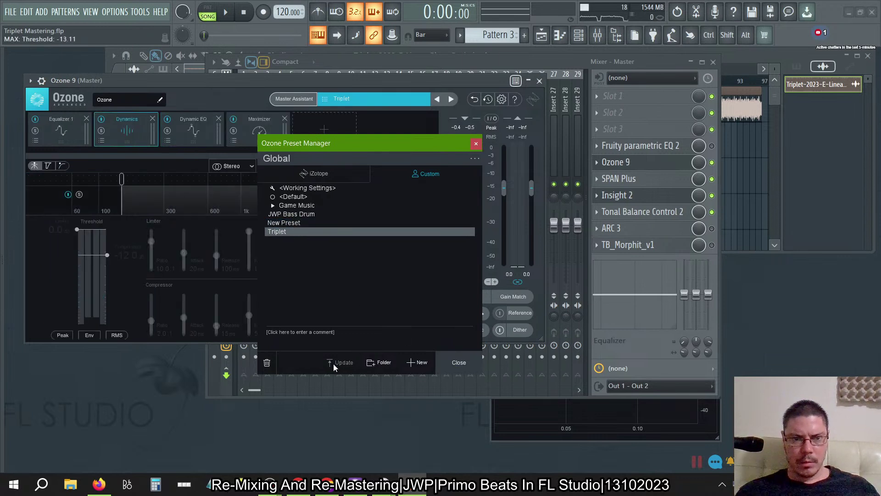
left_click(285, 223)
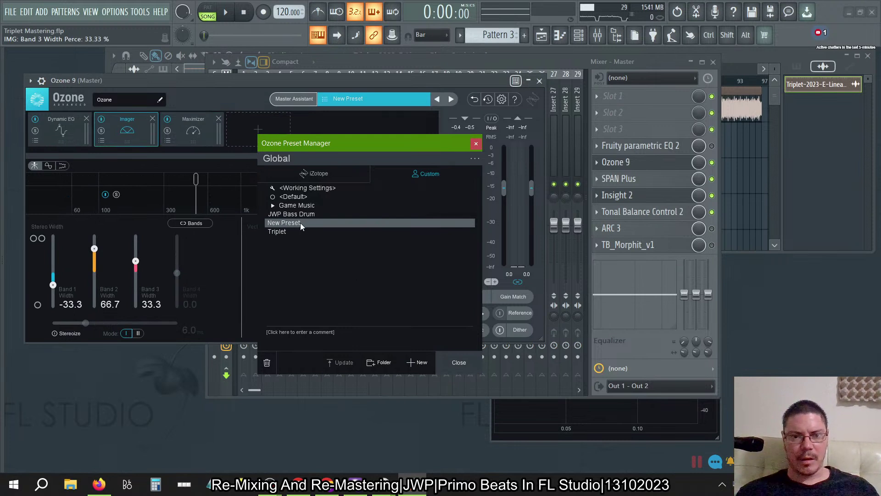
double_click(285, 232)
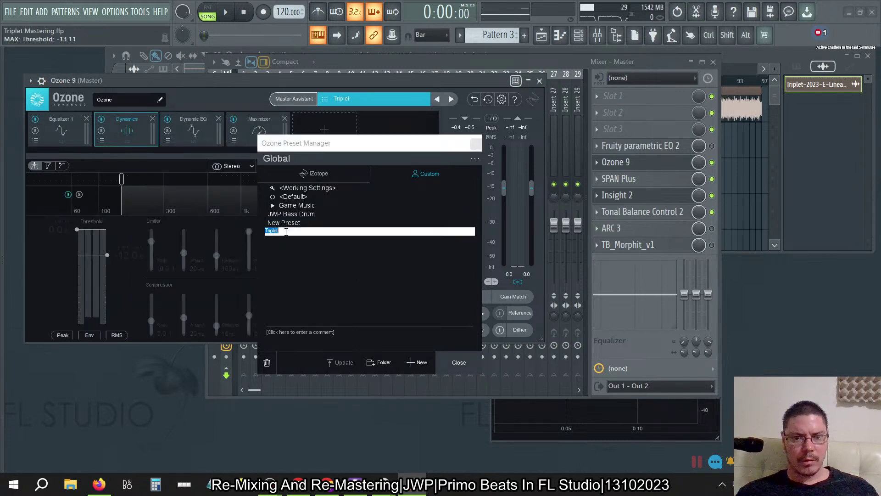
left_click(279, 263)
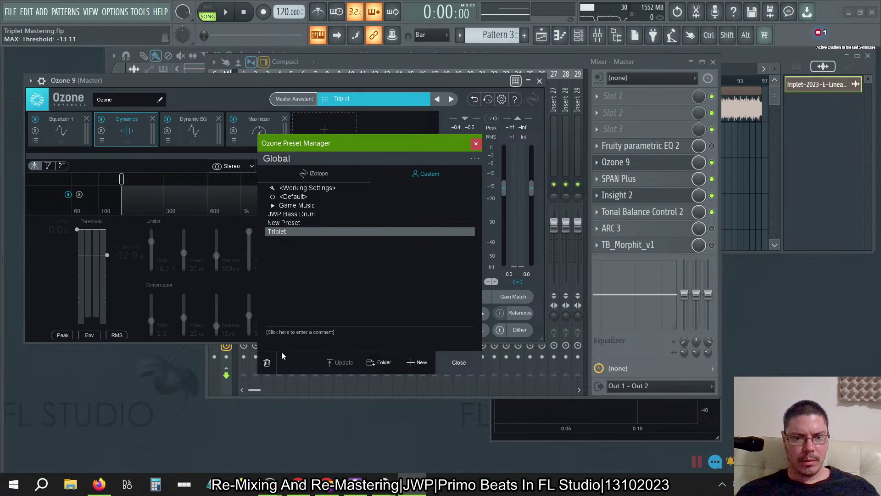
left_click(267, 363)
left_click(463, 286)
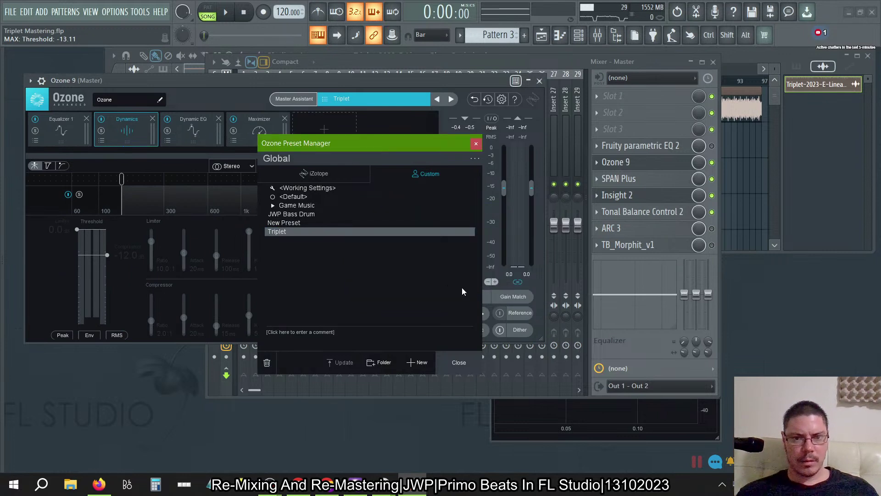
Rename New Preset to Triplet and close the Preset Manager
left_click(302, 223)
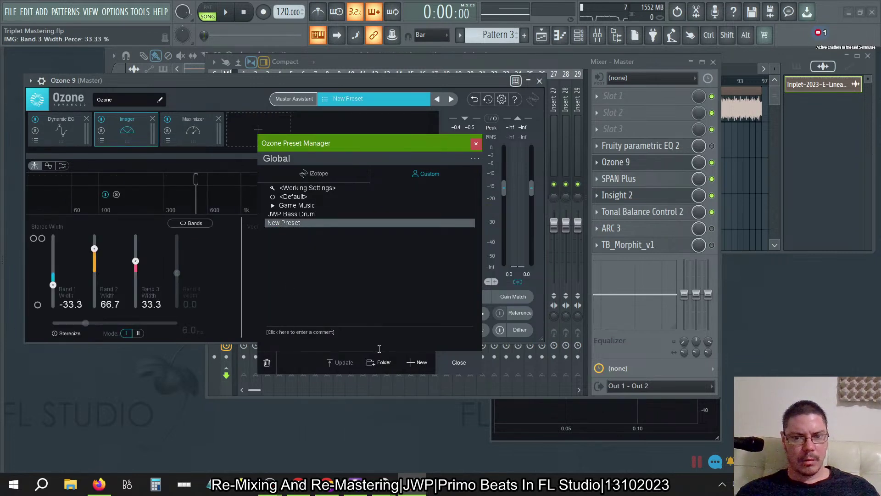
double_click(299, 223)
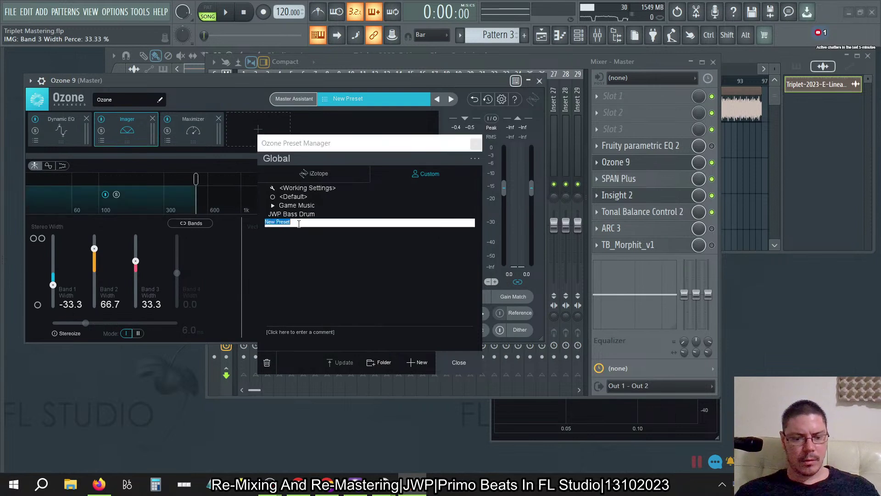
key("Return")
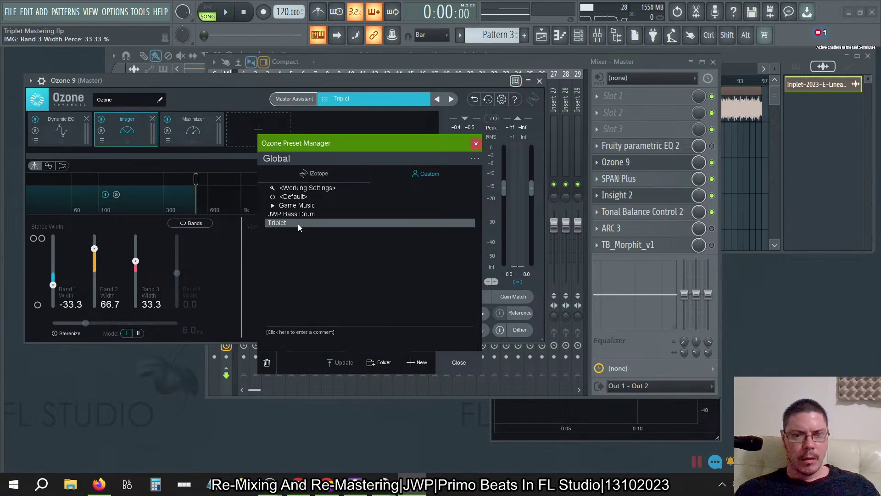
left_click(460, 361)
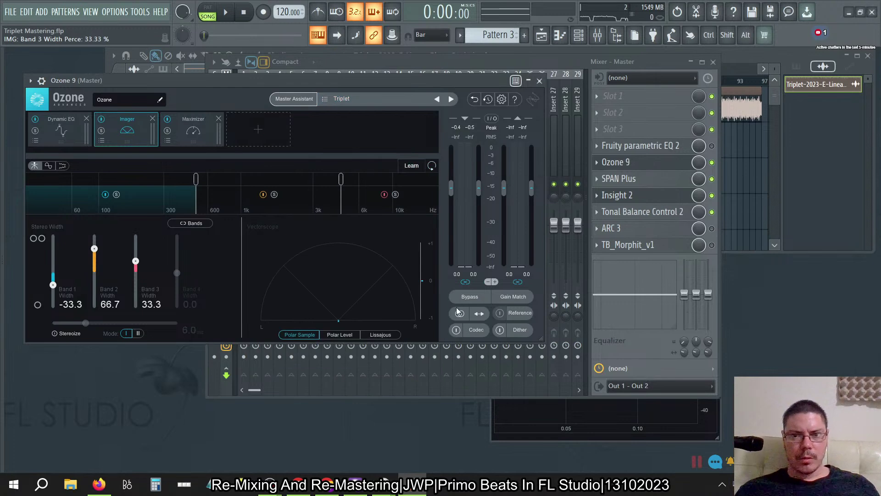
Start a second FL Studio 21 instance and open the recent project Triplet-2023-Linear.flp
left_click(14, 484)
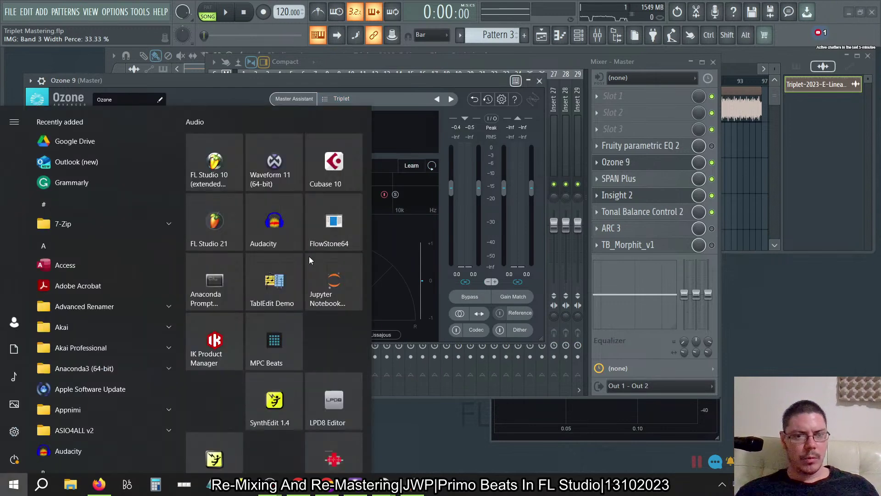
left_click(215, 226)
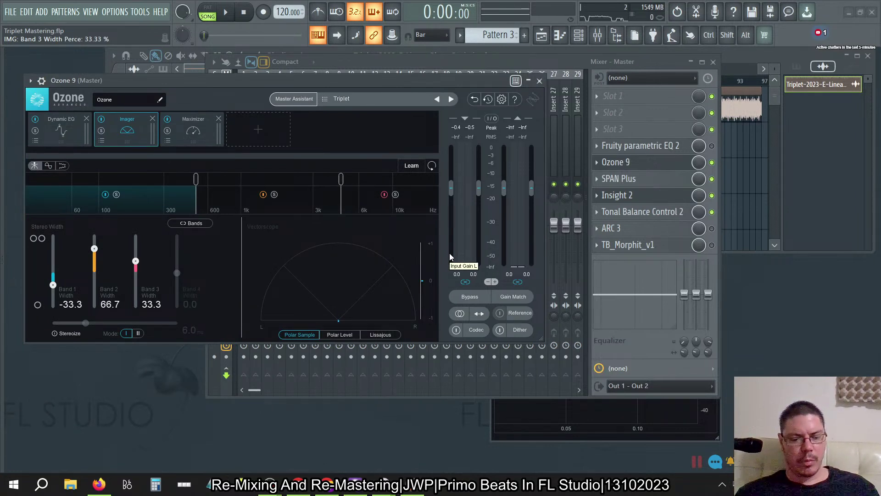
key("alt+Tab")
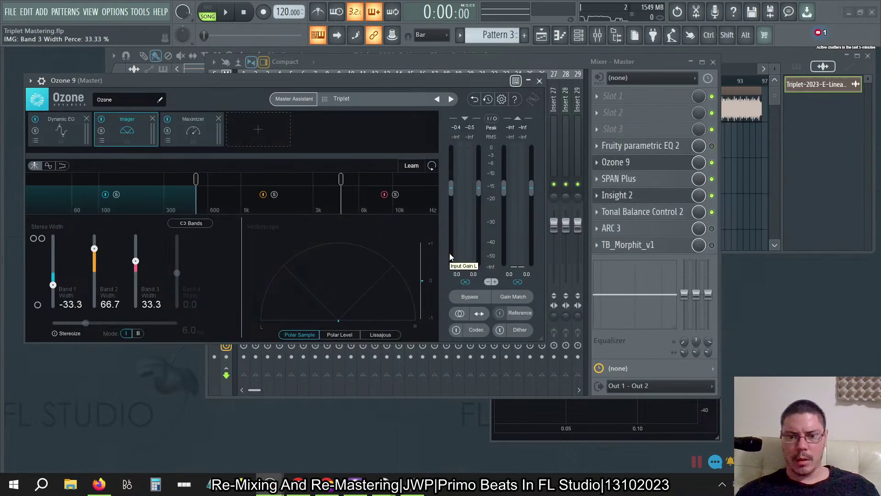
key("alt+Tab")
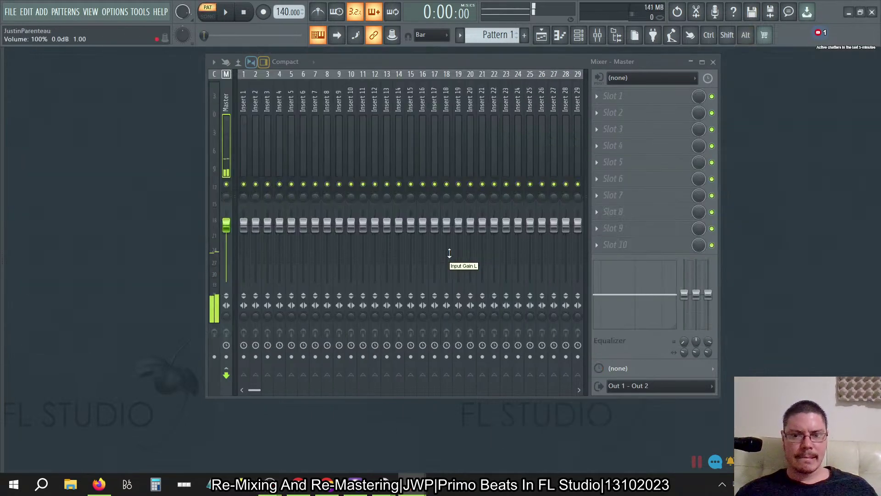
left_click(10, 12)
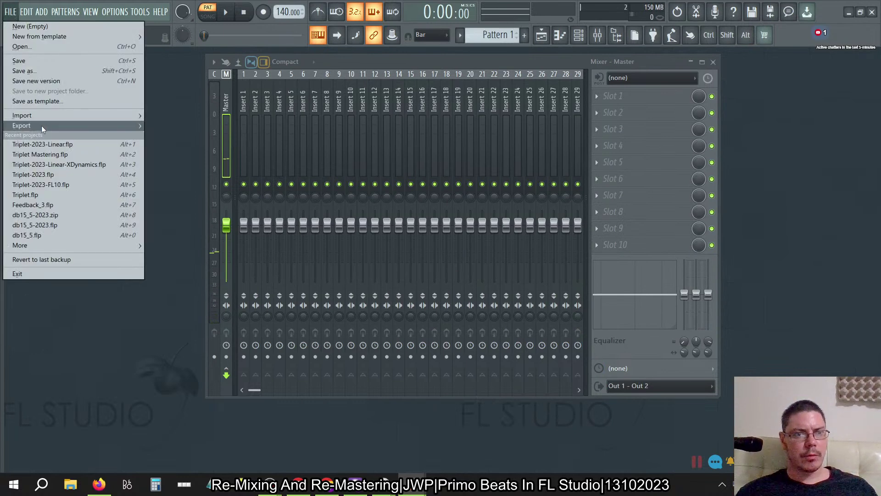
left_click(46, 145)
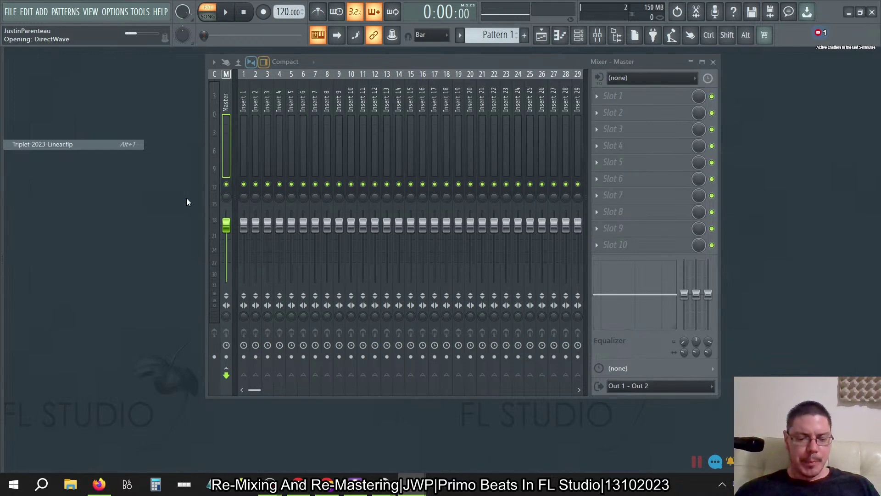
Cycle through the open windows until the loaded Triplet-2023-Linear project's mixer is in front
key("alt+Tab")
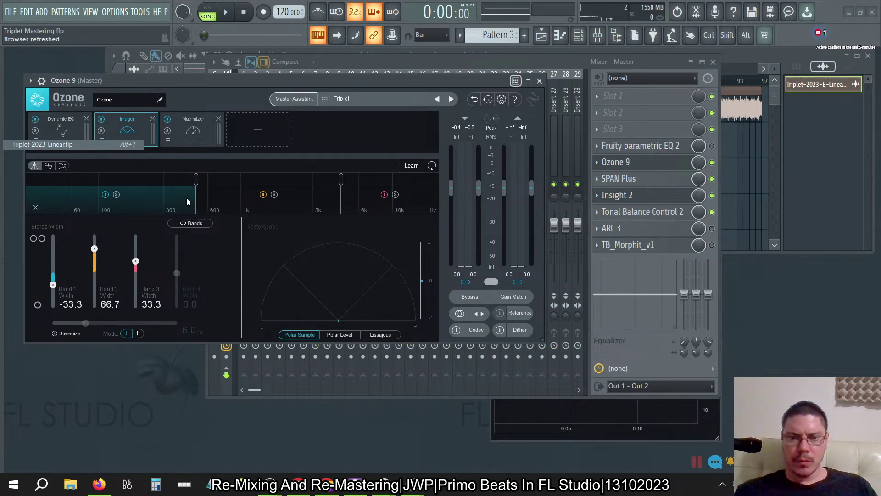
key("alt+Tab")
key("Tab")
key("Escape")
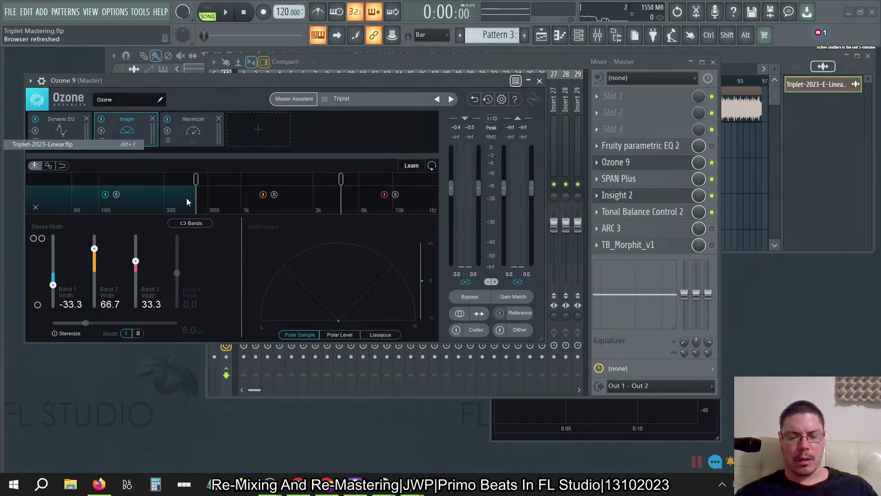
key("alt+Tab")
key("Tab")
key("Escape")
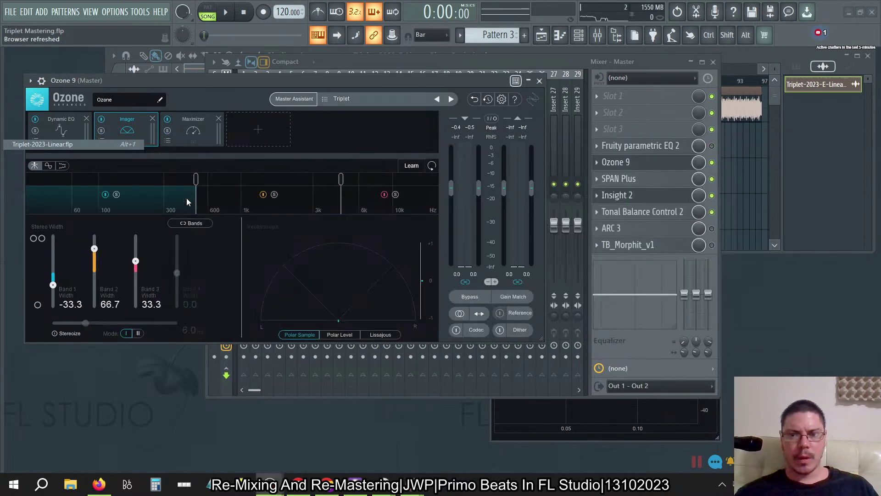
key("alt+Tab")
key("Tab")
key("Escape")
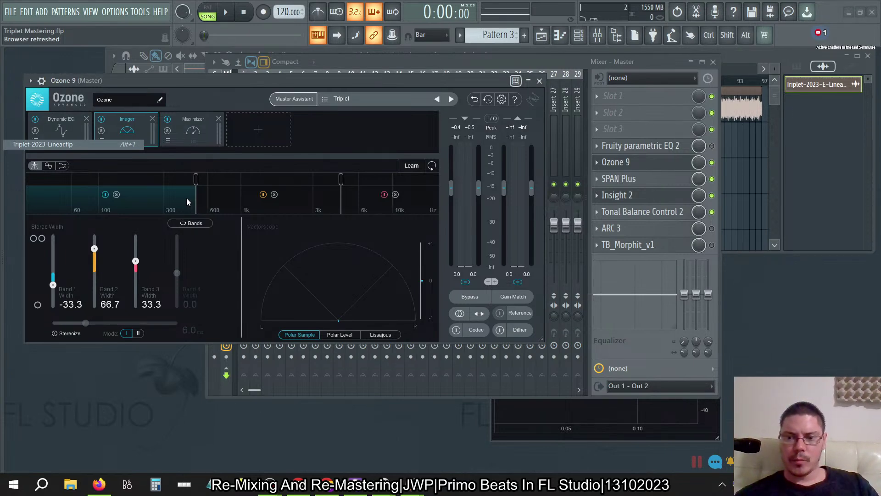
key("alt+1")
key("alt+Tab")
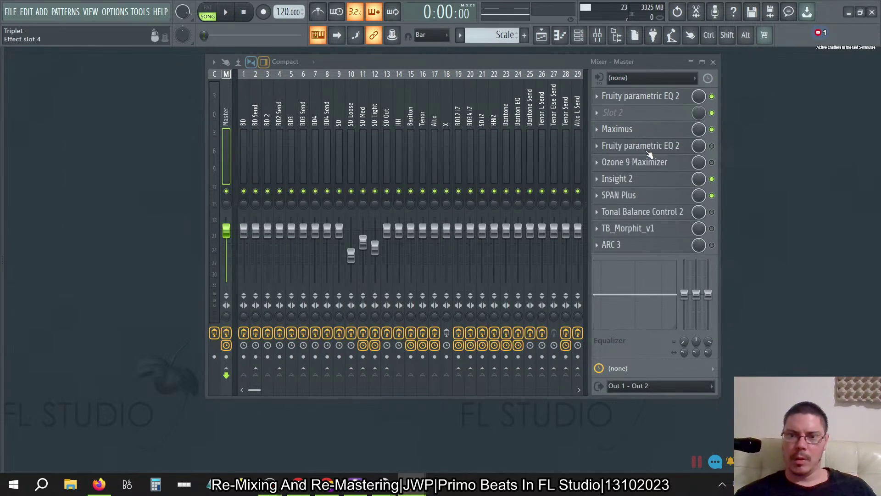
Replace the master's Ozone 9 Maximizer with the full Ozone 9 plugin
left_click(597, 162)
mouse_move(627, 178)
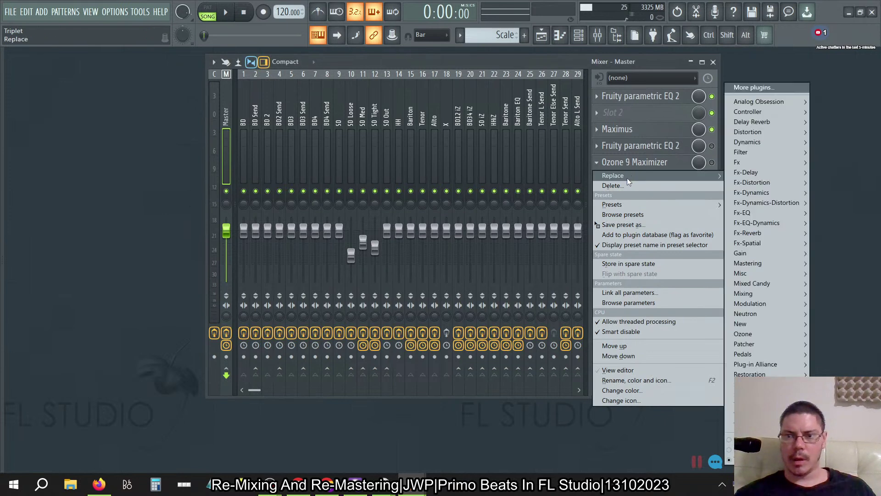
mouse_move(750, 337)
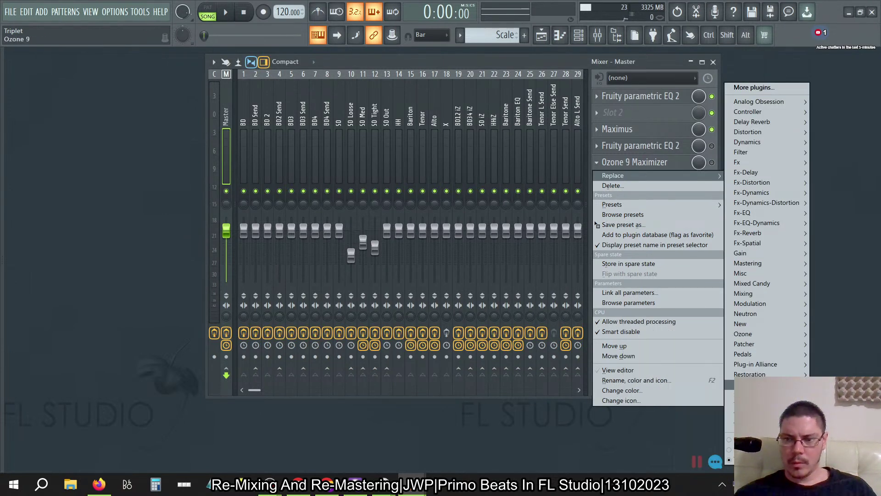
key("Escape")
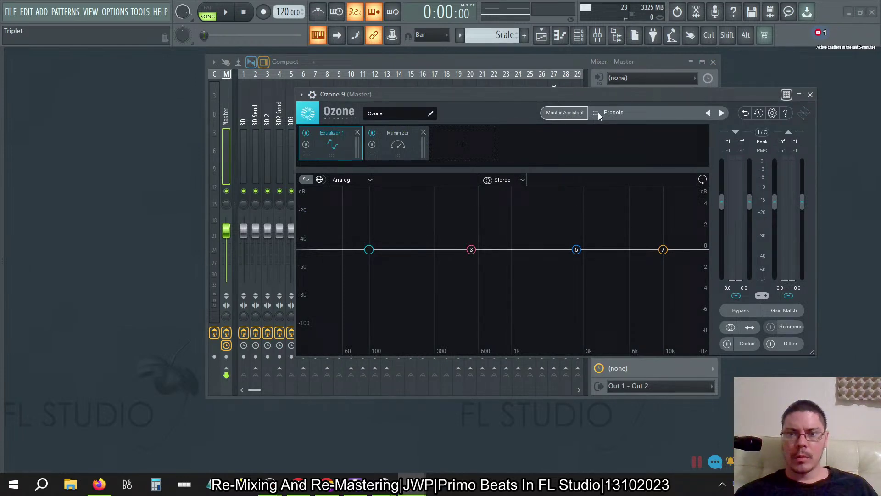
Load the custom Triplet preset into Ozone 9
left_click(599, 113)
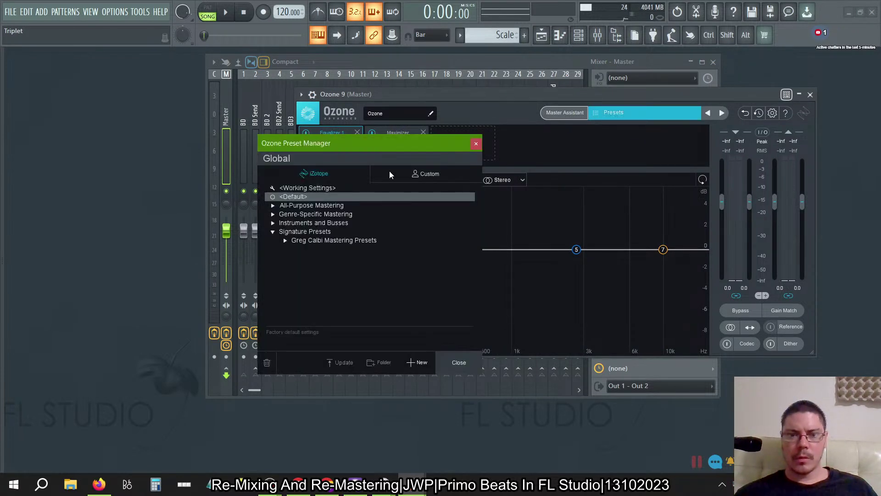
left_click(423, 174)
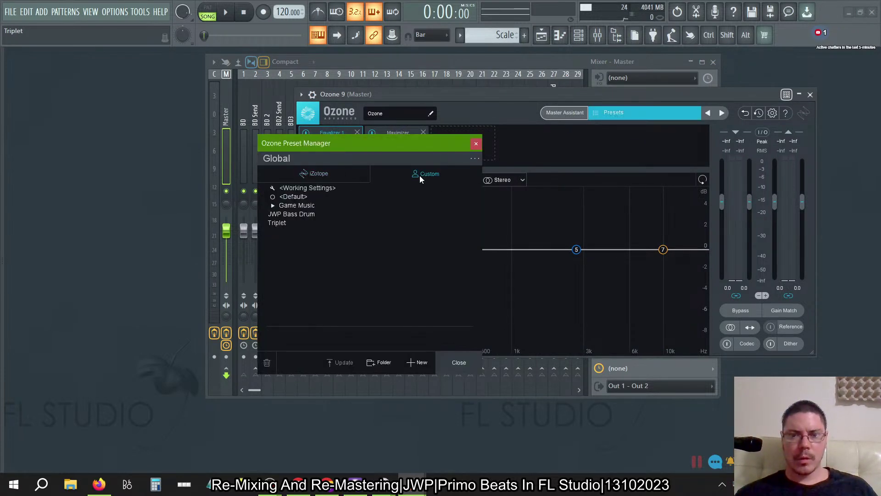
left_click(276, 224)
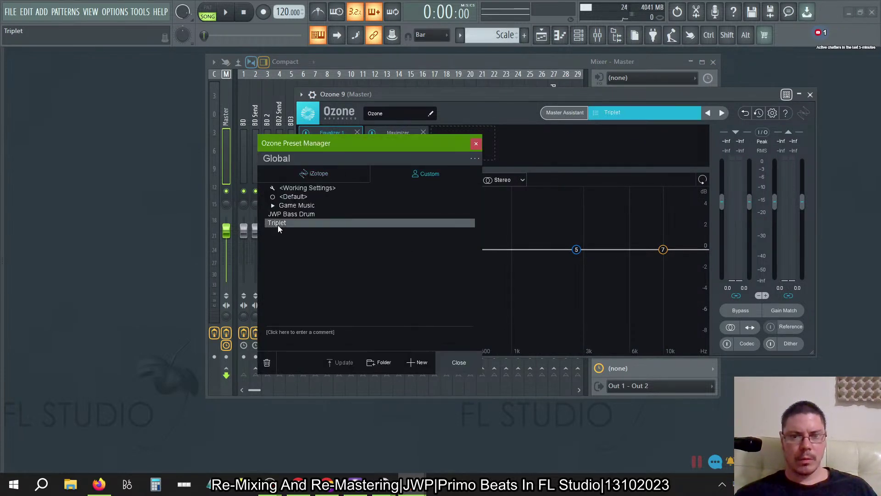
left_click(465, 365)
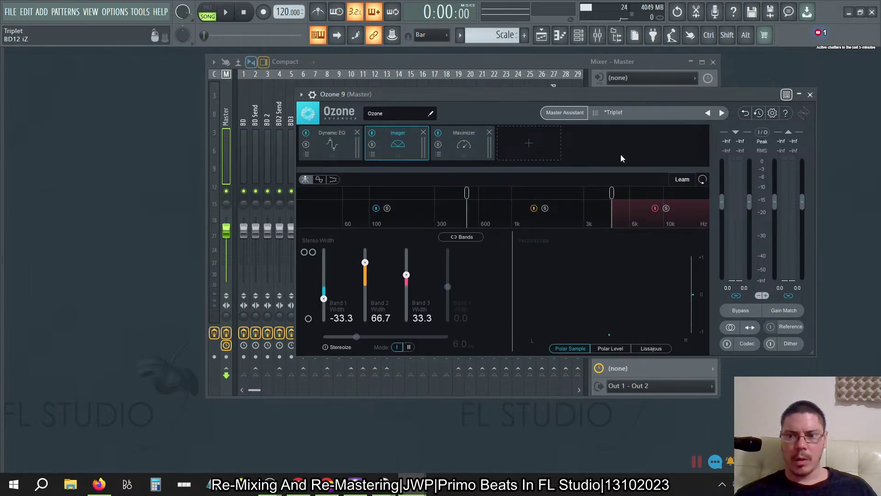
Set Ozone's 16-bit dither to Medium noise shaping with Auto-Blanking and DC offset Filter on
left_click(788, 344)
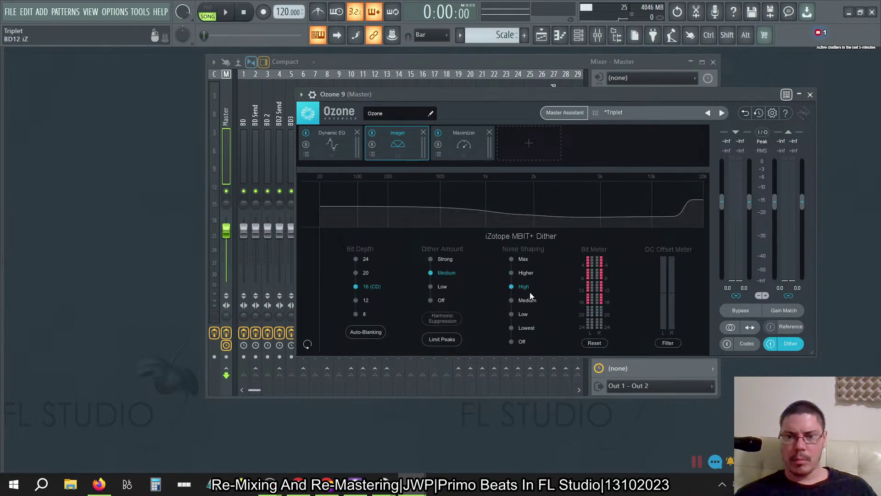
left_click(511, 301)
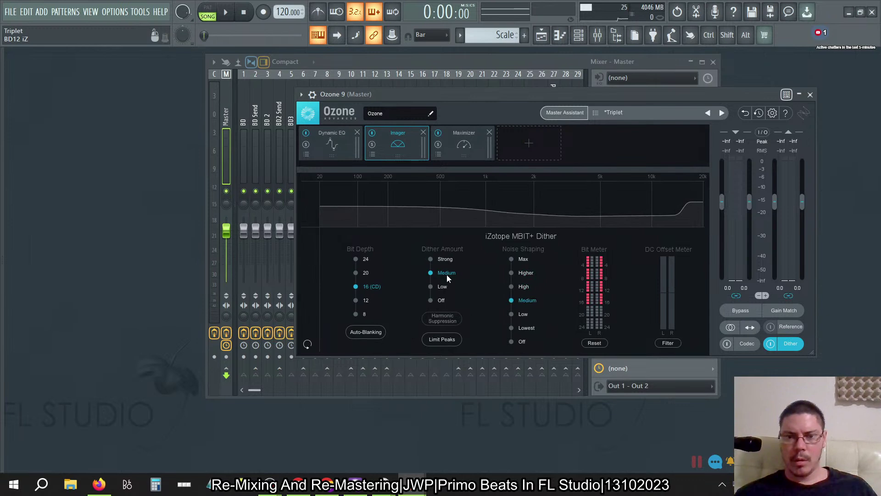
left_click(665, 343)
left_click(365, 332)
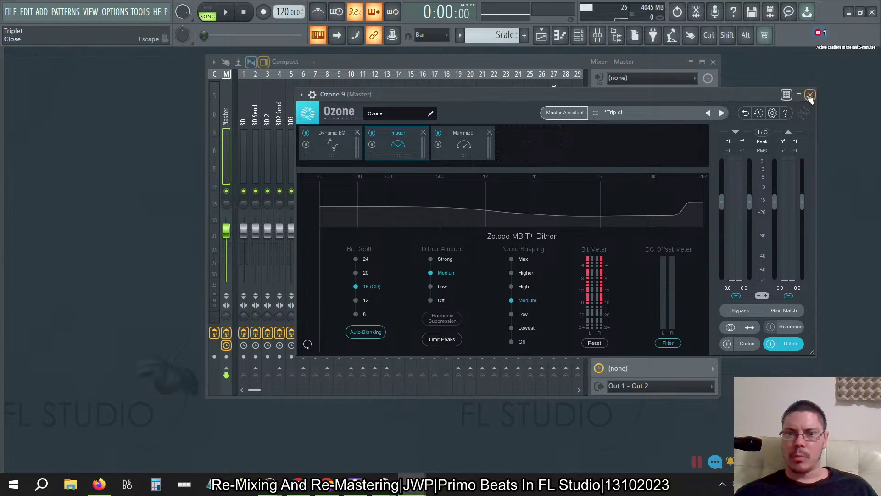
left_click(466, 153)
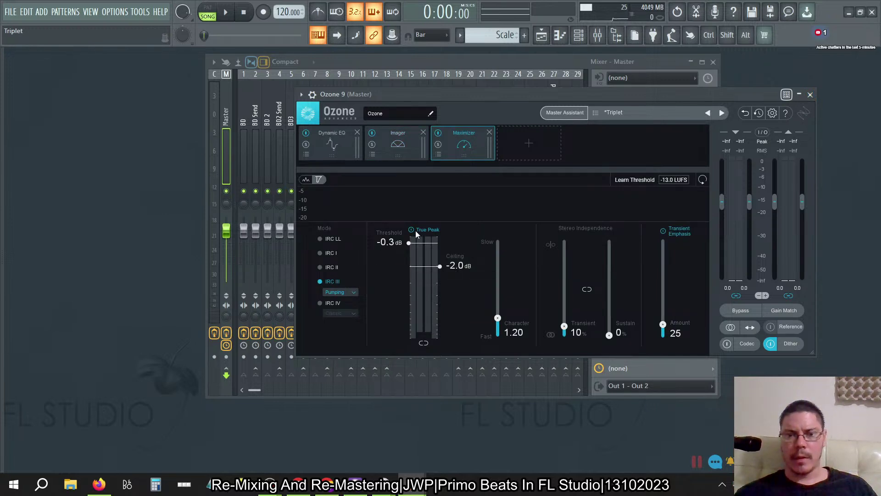
Close Ozone and start a WAV export named Triplet-2023-Linear-Export.wav
left_click(810, 94)
left_click(11, 12)
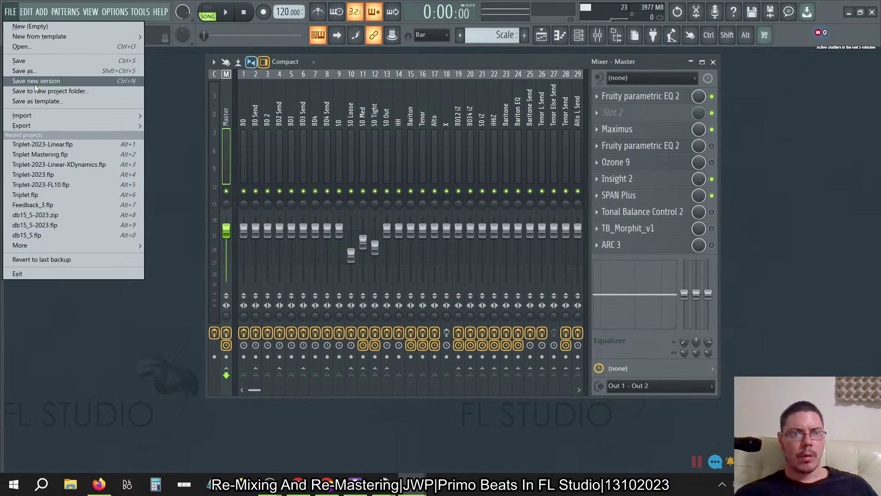
mouse_move(45, 123)
left_click(172, 134)
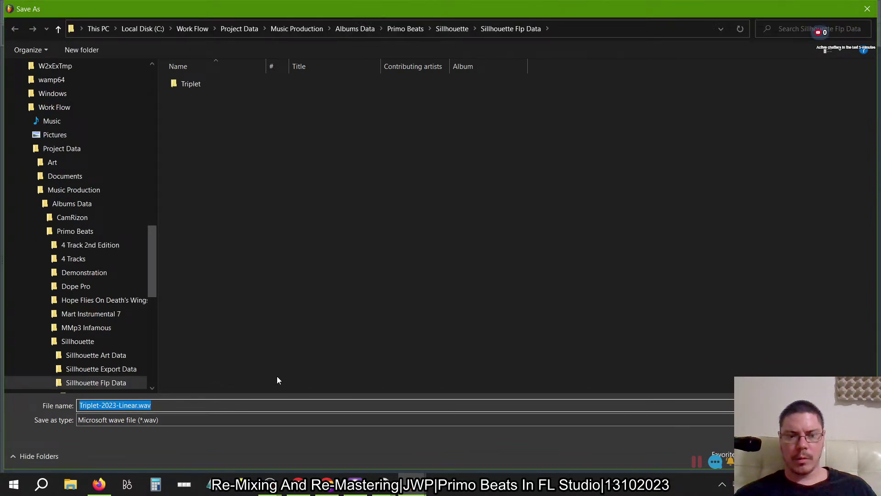
left_click(139, 405)
type("-Export")
key("Return")
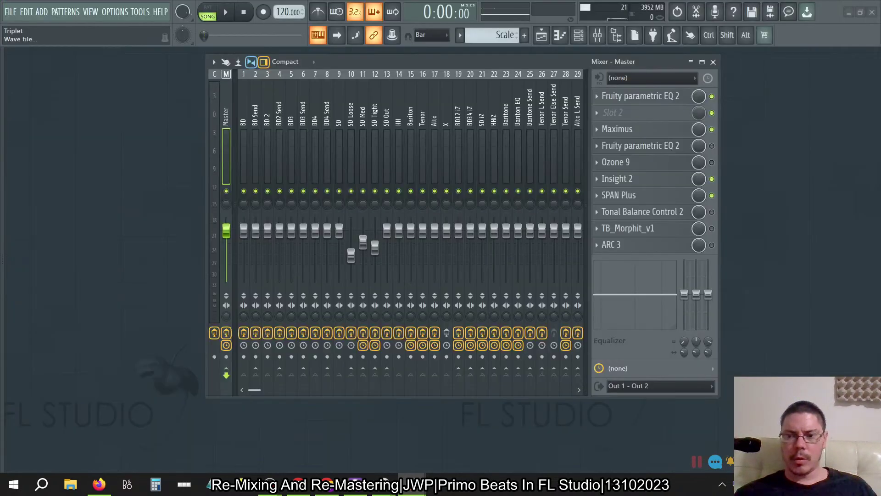
Set the WAV bit depth to 16Bit int, leaving Dithering unchecked
left_click(406, 155)
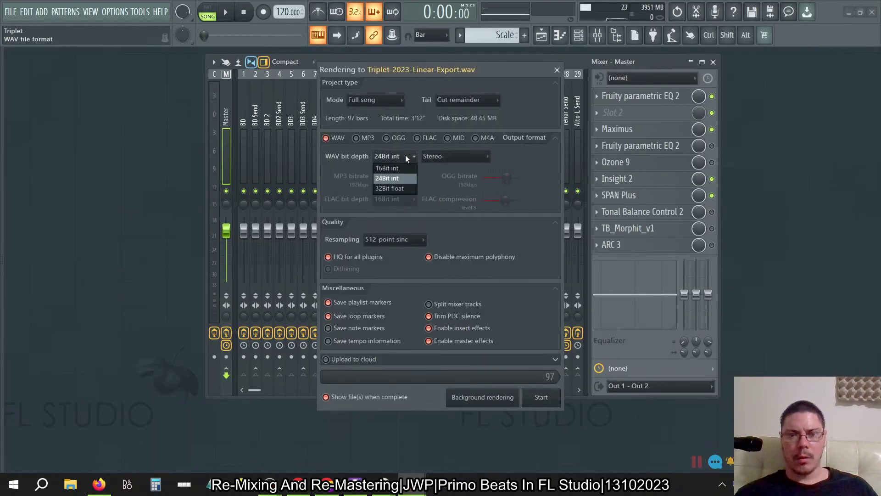
left_click(390, 169)
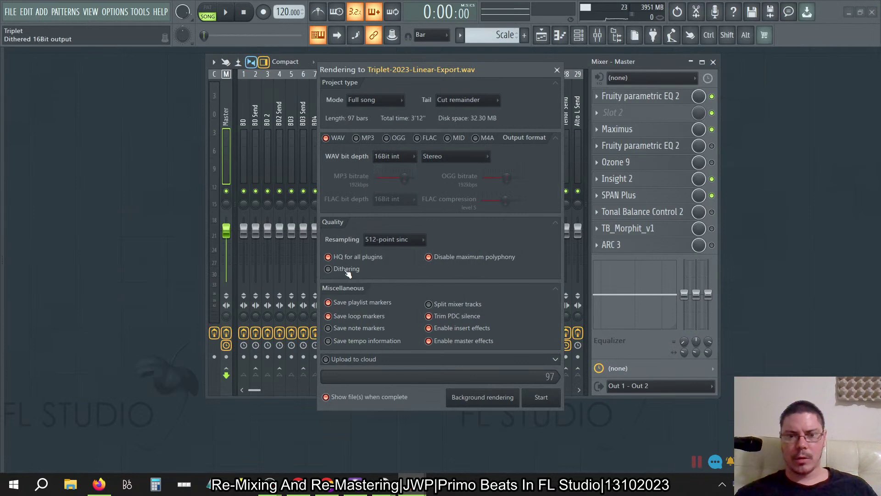